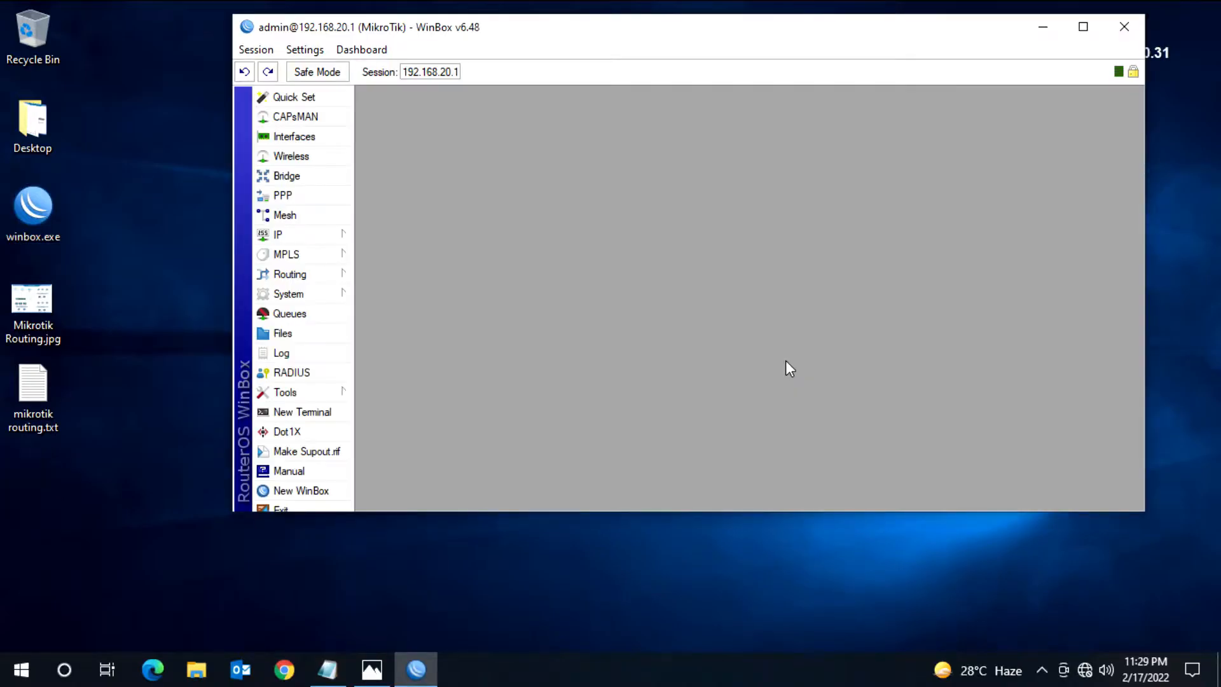
Step: Check the trunk port in the network diagram and rename the ether3 interface as trunk
click(1083, 26)
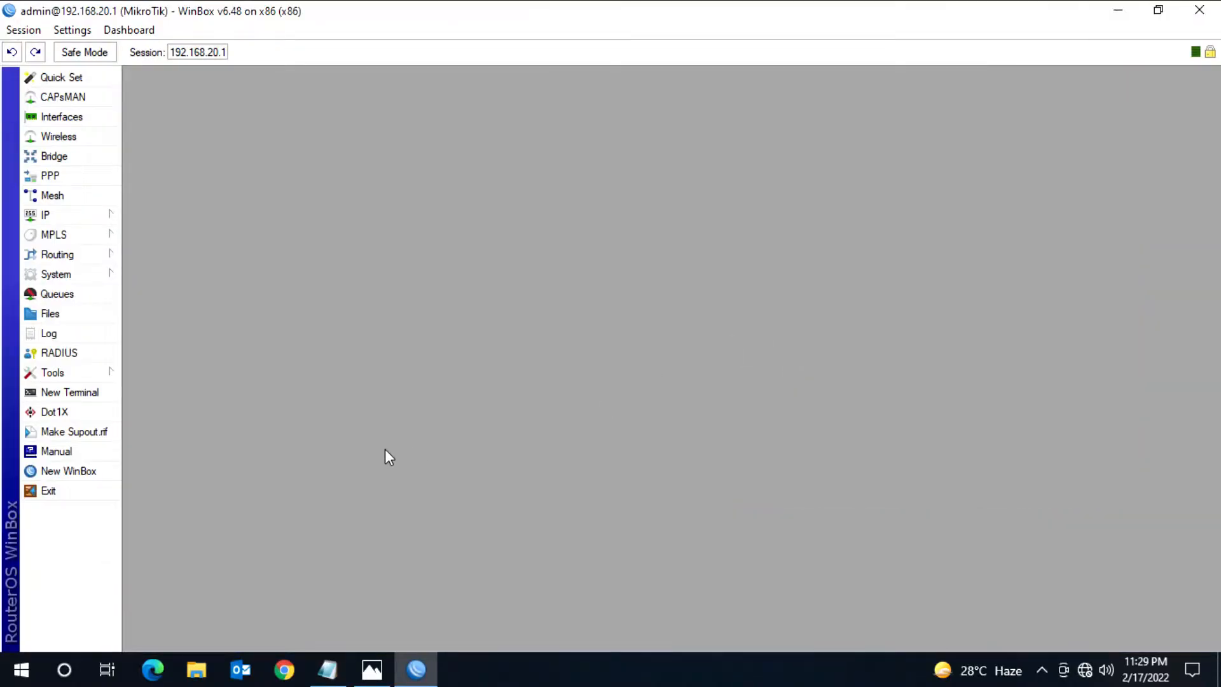
click(87, 120)
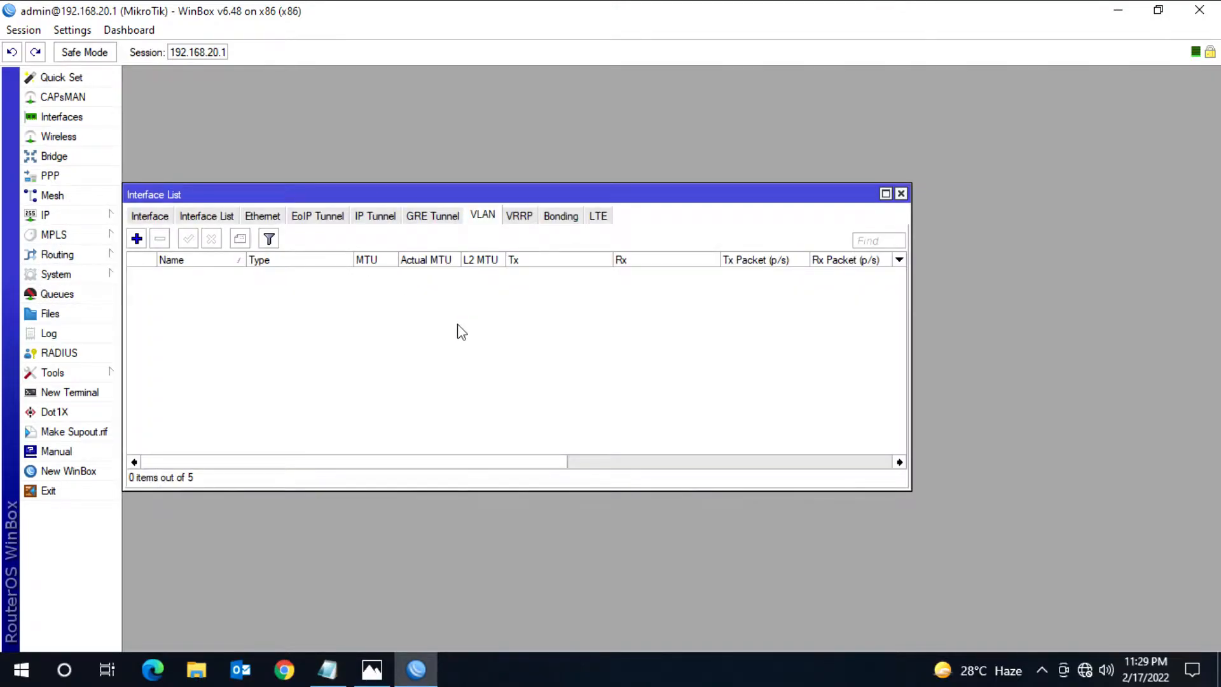
click(158, 218)
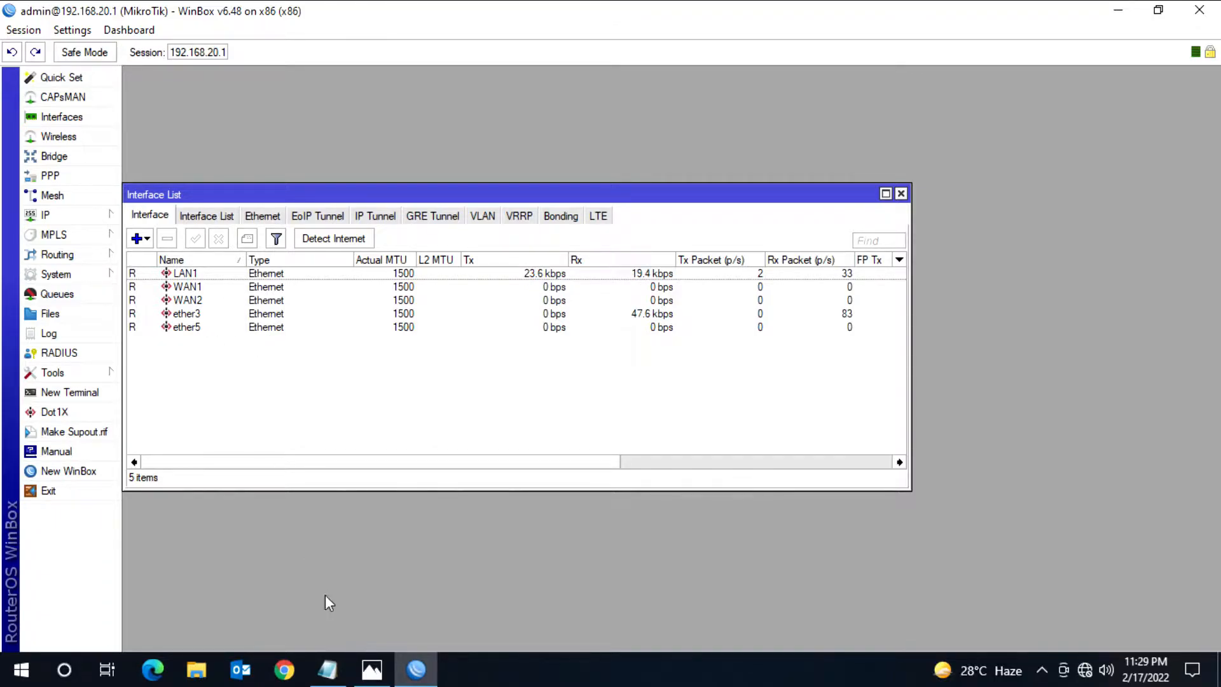
click(372, 669)
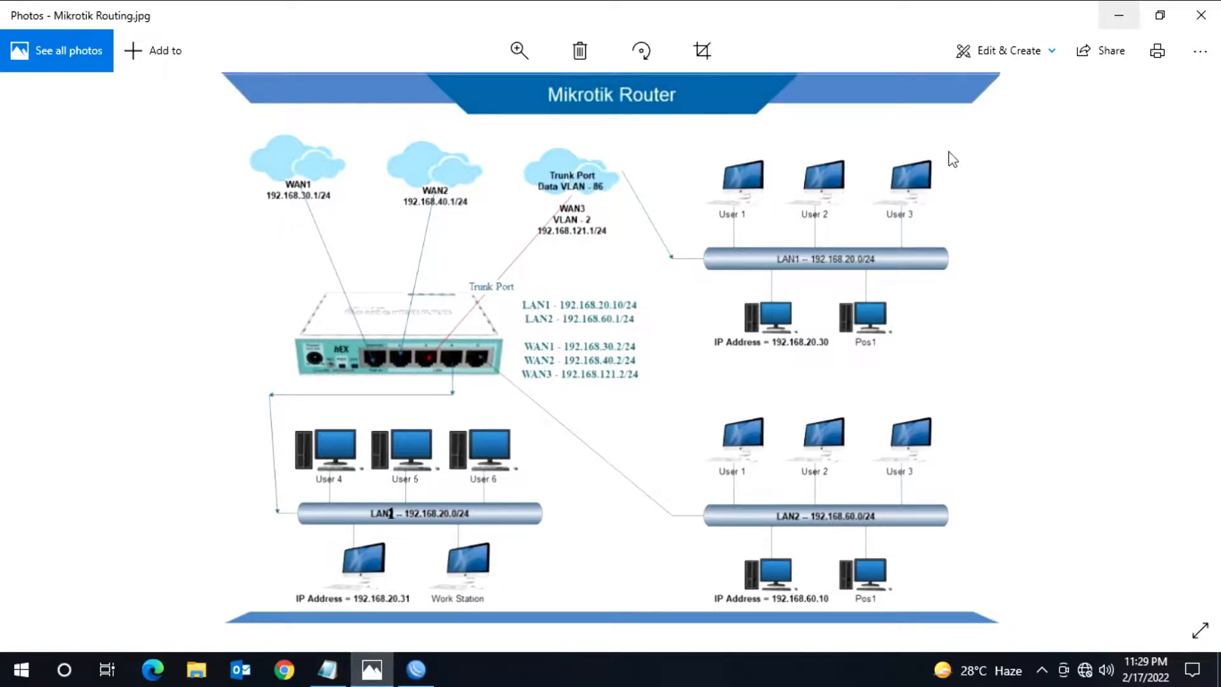
key(alt+Tab)
double_click(193, 314)
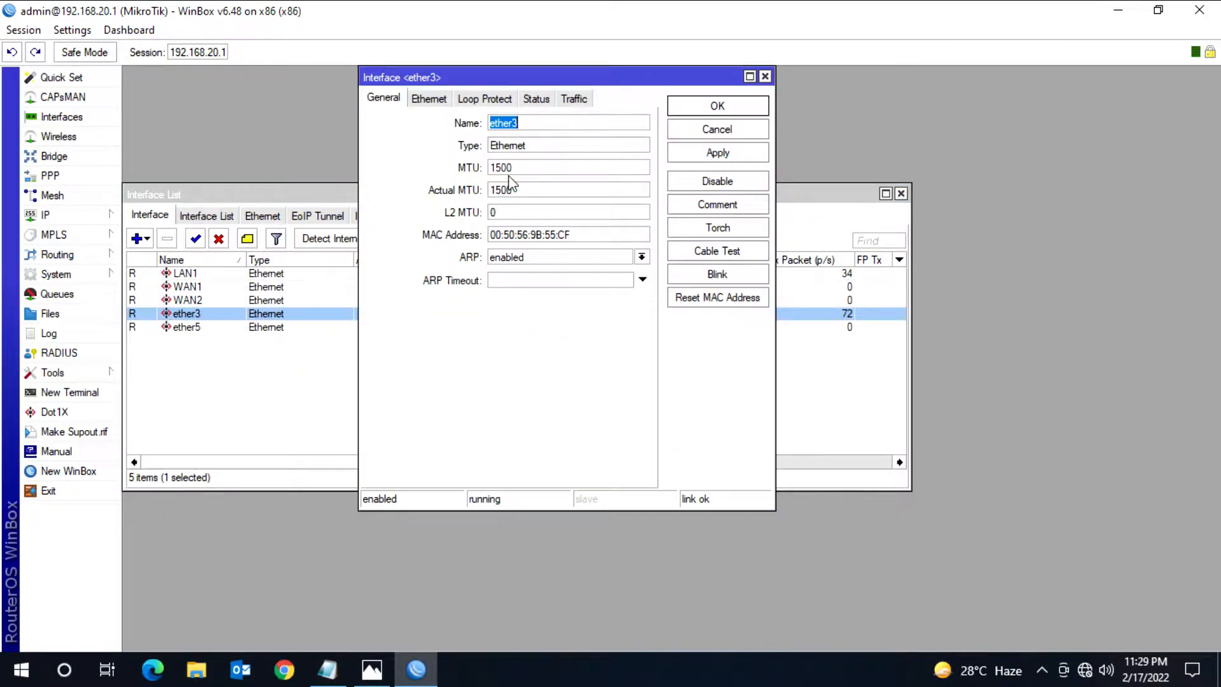
text(trunk)
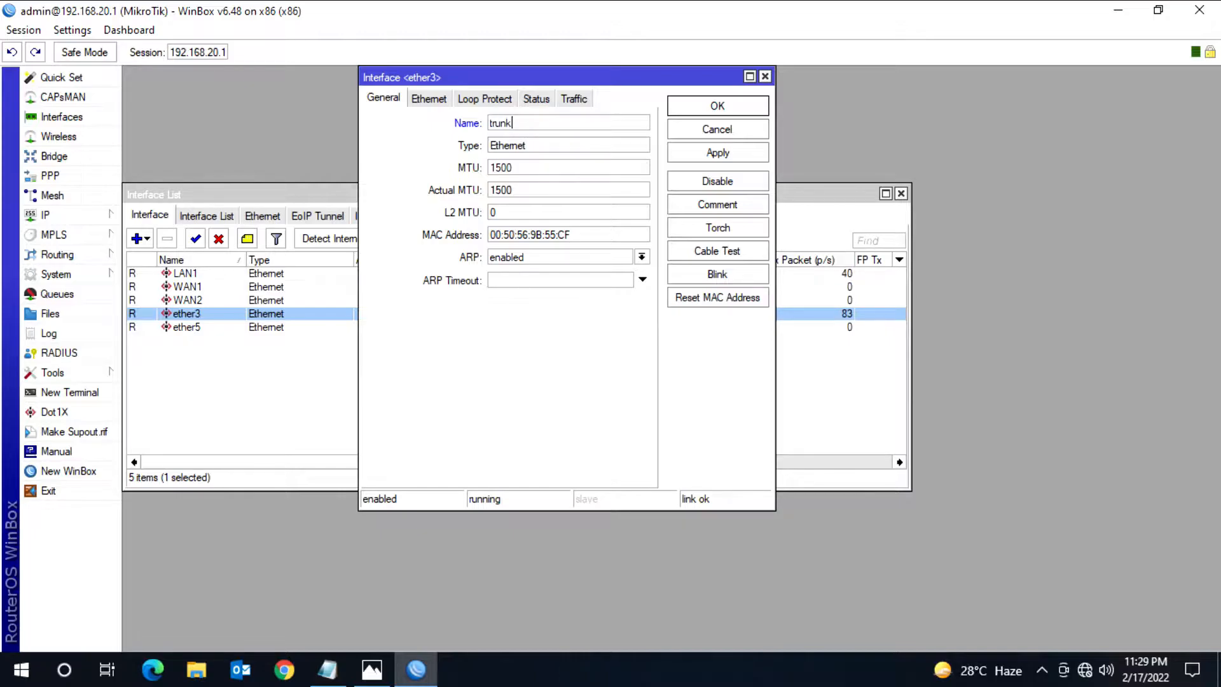
click(712, 106)
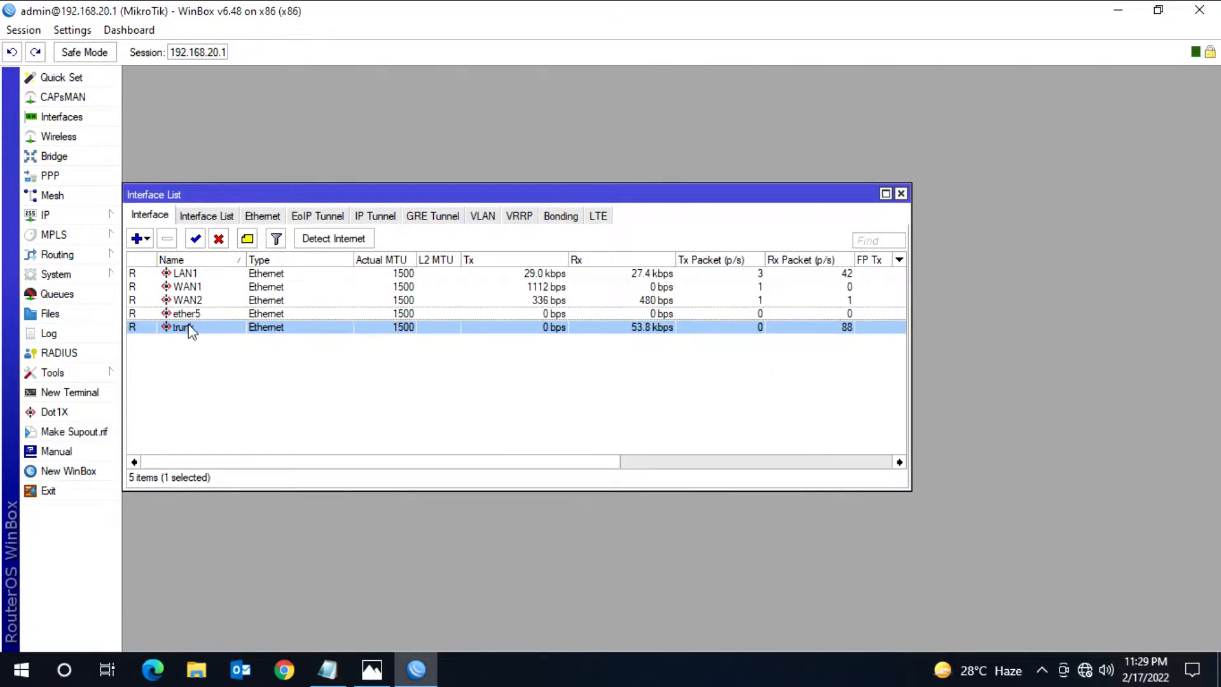
Step: Start a new VLAN interface and name it DataLinkVlan86
click(483, 217)
click(136, 238)
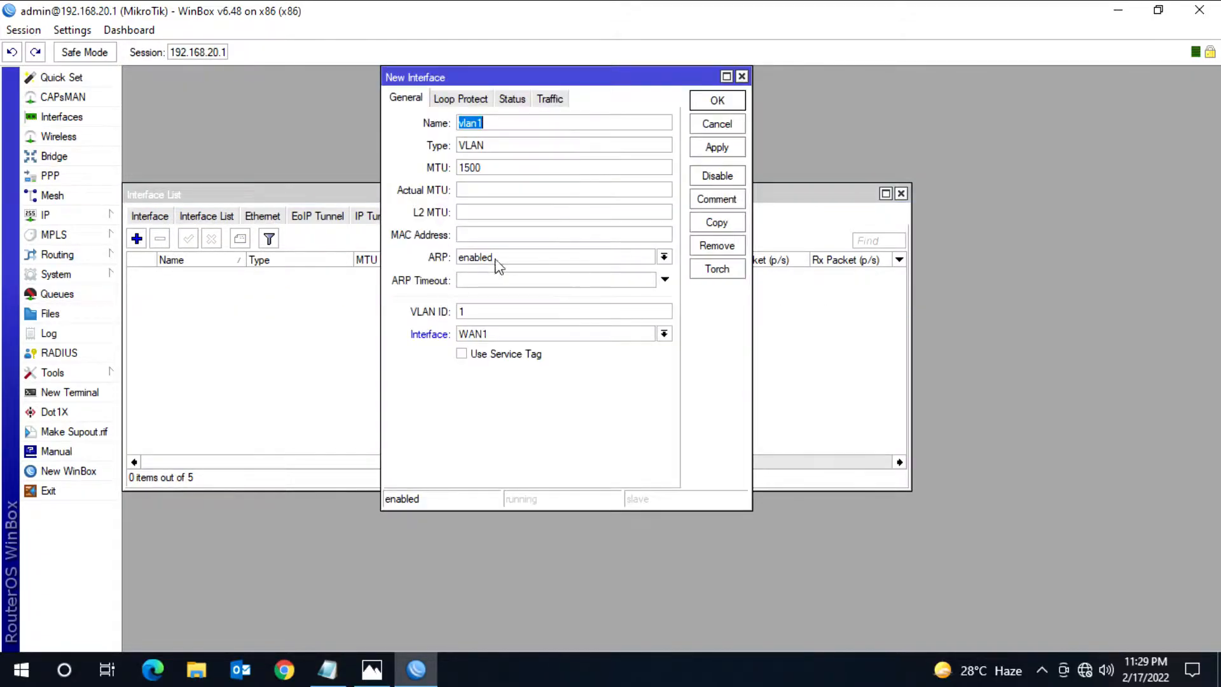
text(DataLinkVl)
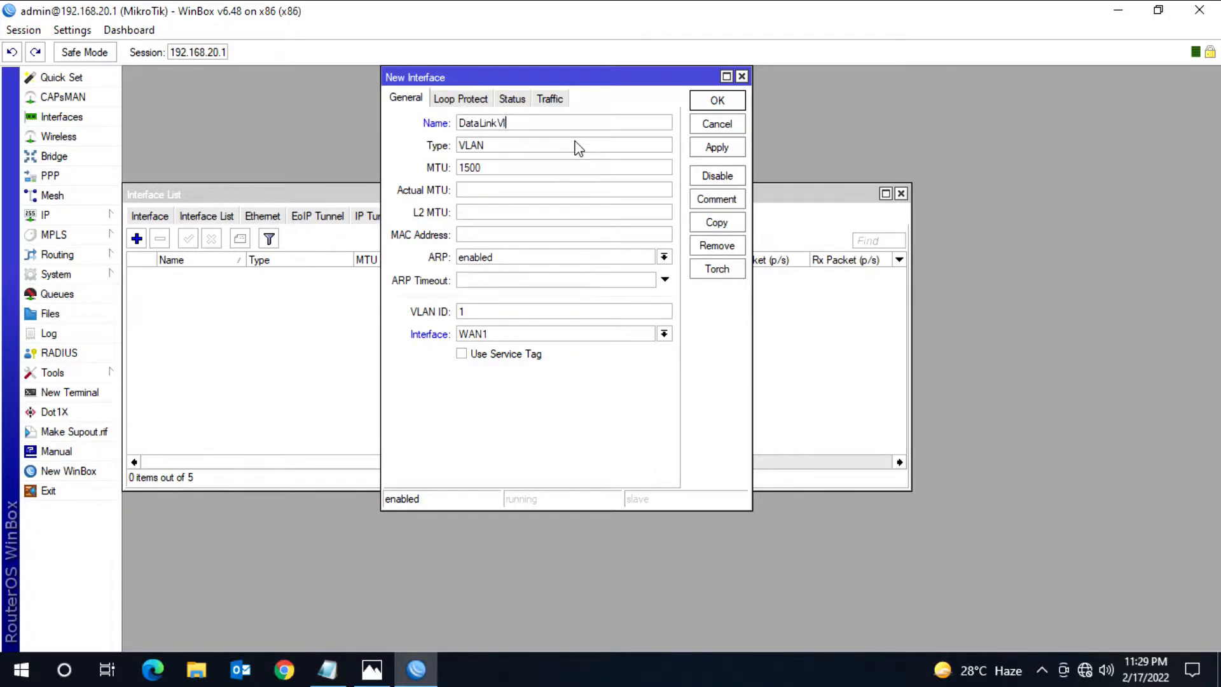
text(an86)
Step: Check the network diagram, assign the new VLAN to the trunk interface with VLAN ID 86, and save it
click(372, 669)
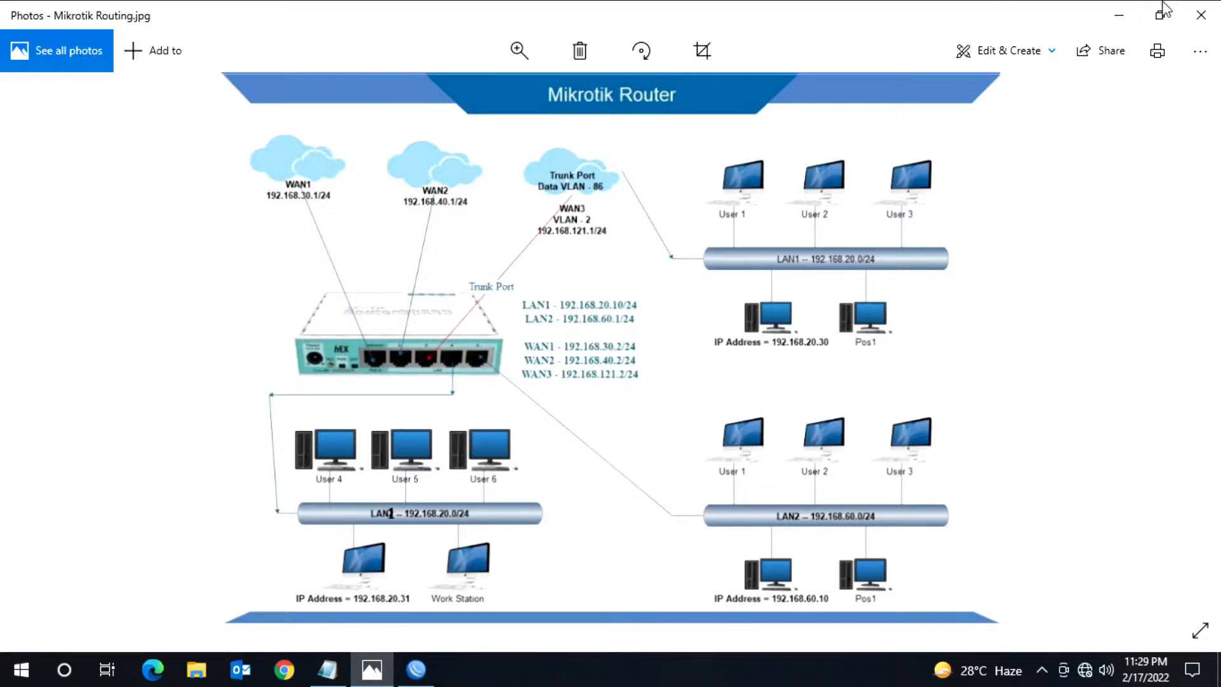
click(1119, 20)
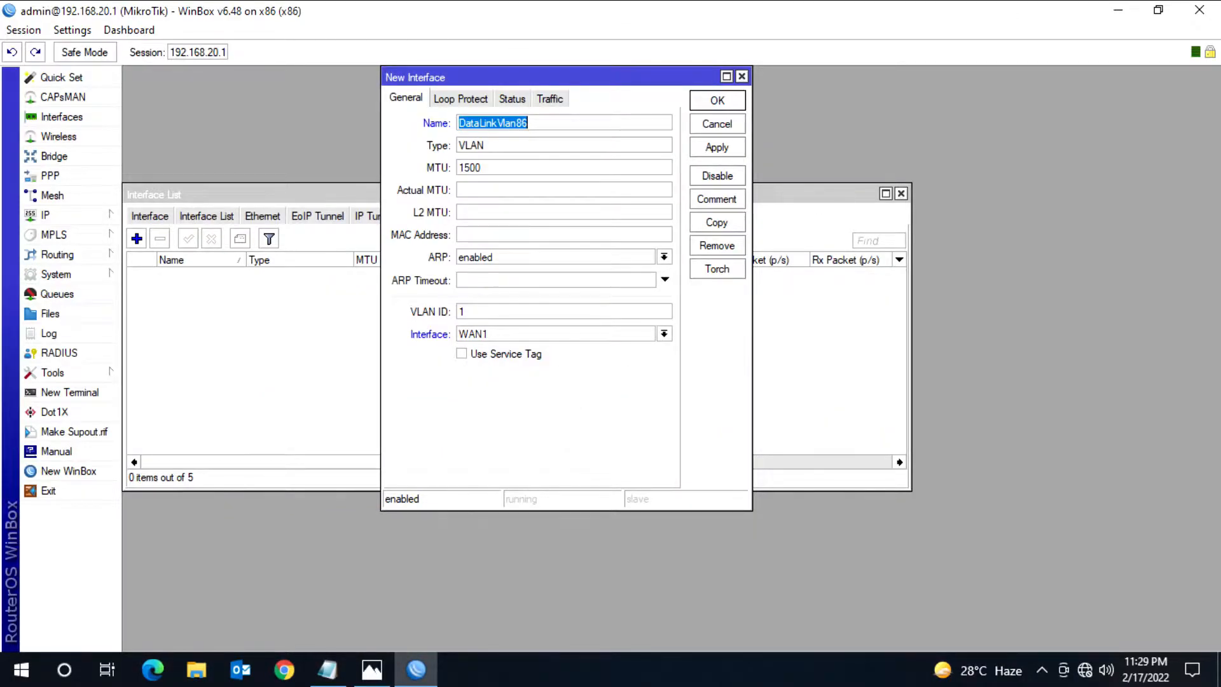
click(665, 335)
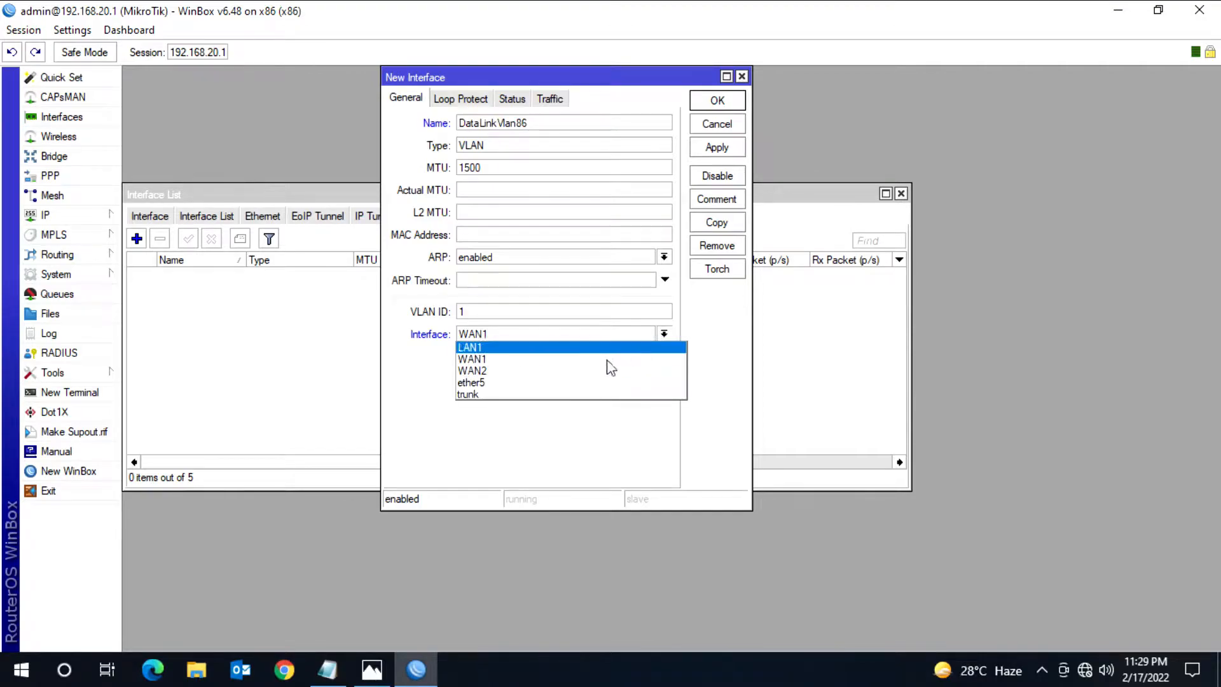
click(471, 395)
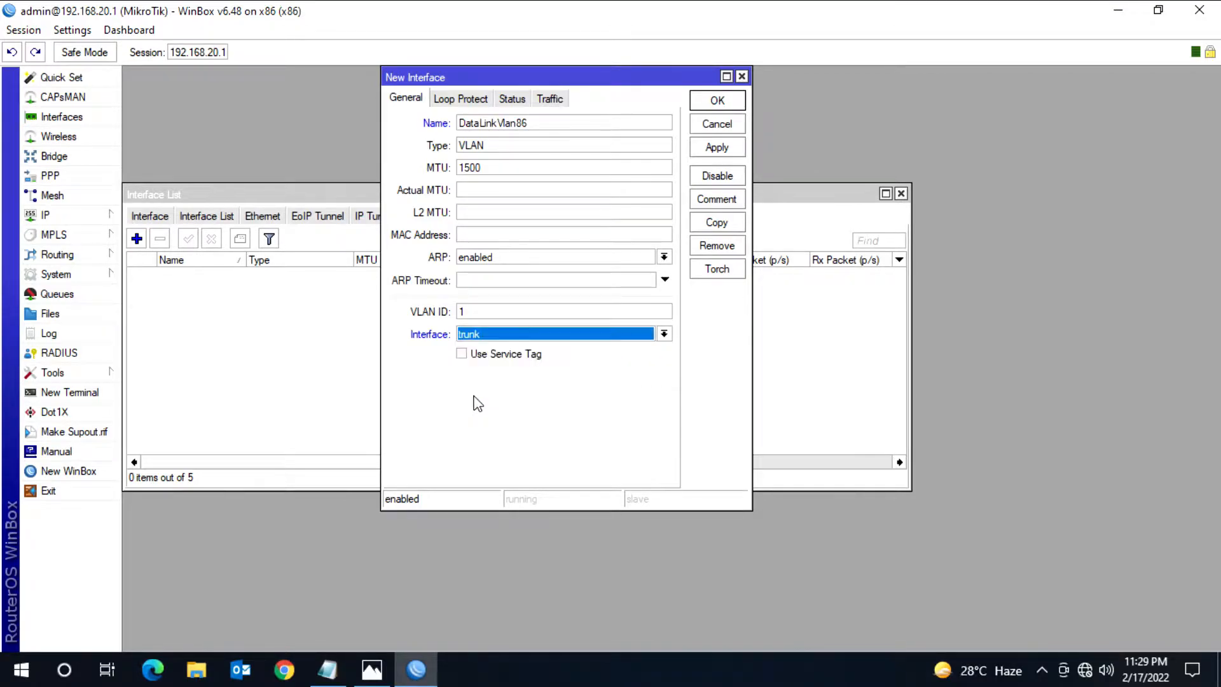
key(shift+Tab)
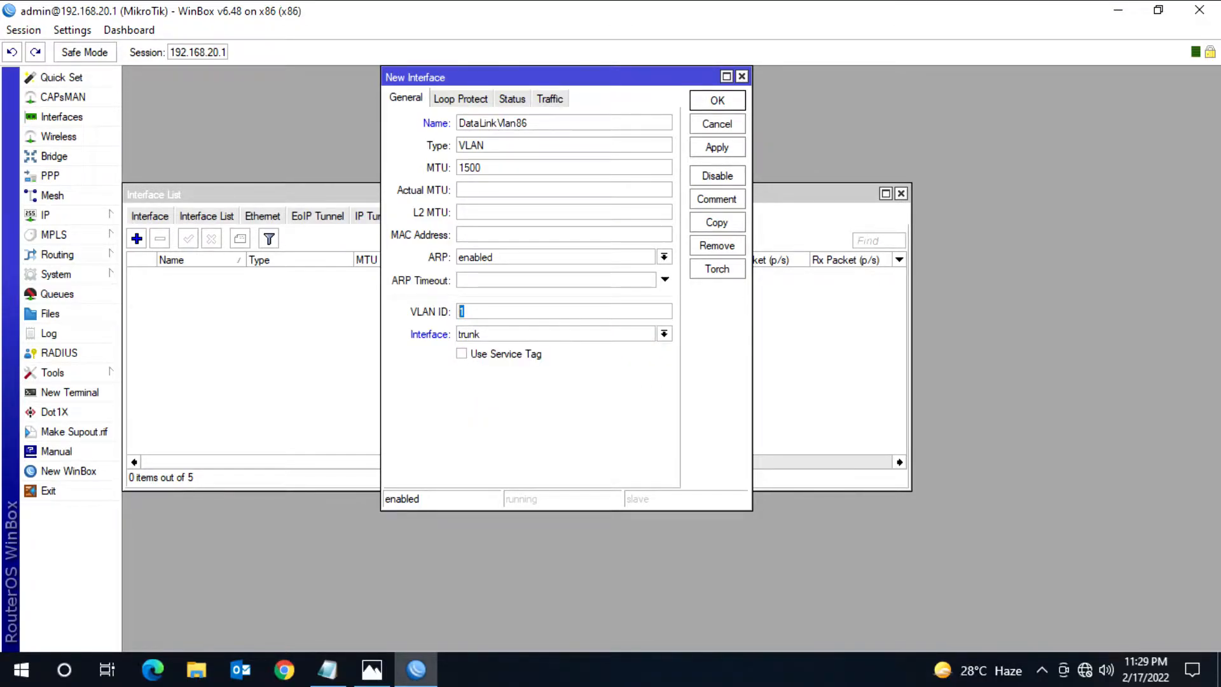
text(8)
text(6)
click(717, 102)
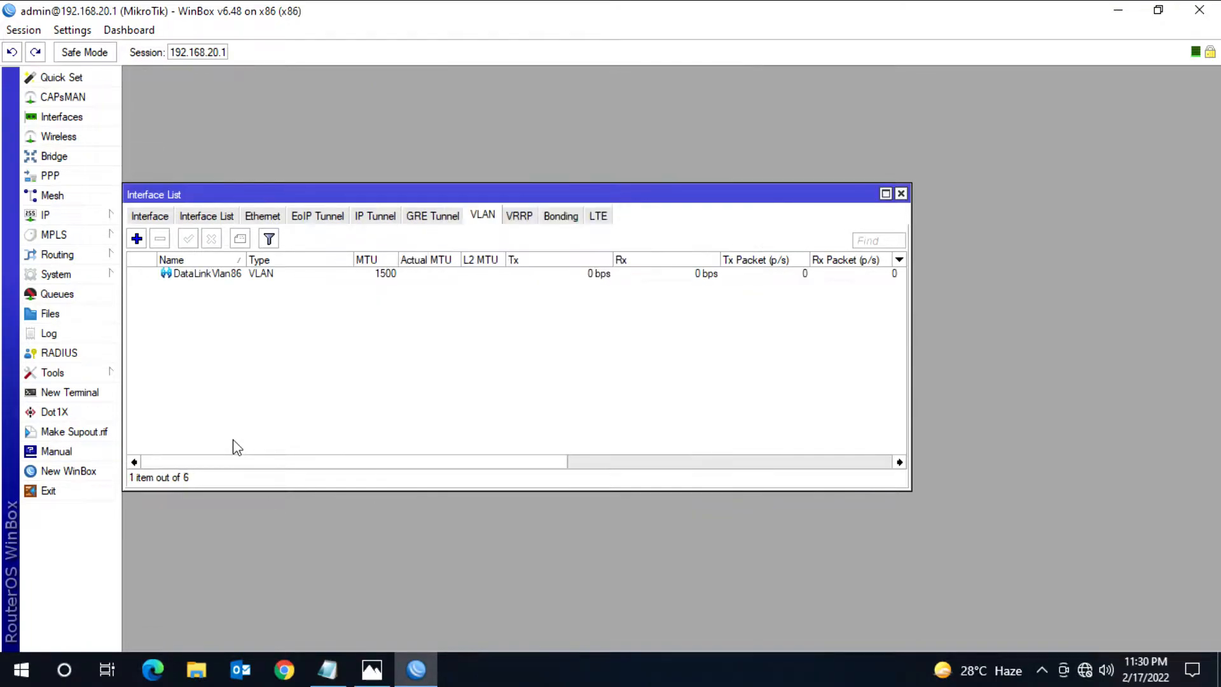
Step: Create a second VLAN interface named WAN3VLAN2 with VLAN ID 2 on the trunk interface
click(136, 239)
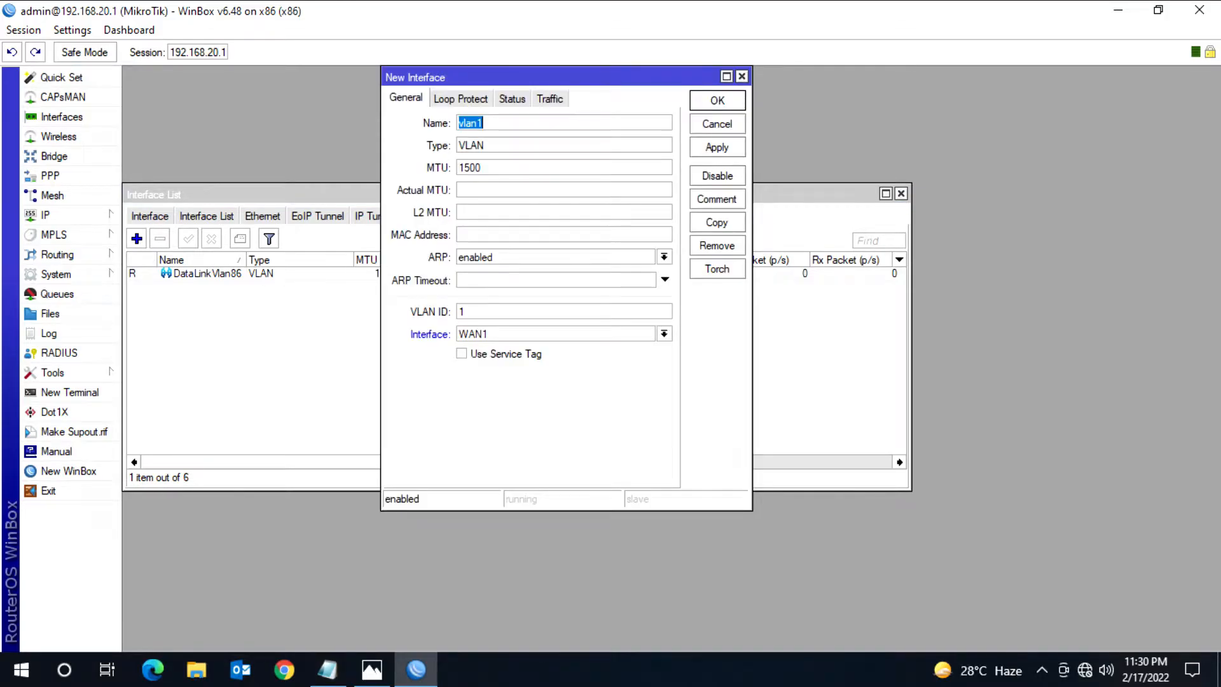
text(WAN3VLAN2)
click(663, 334)
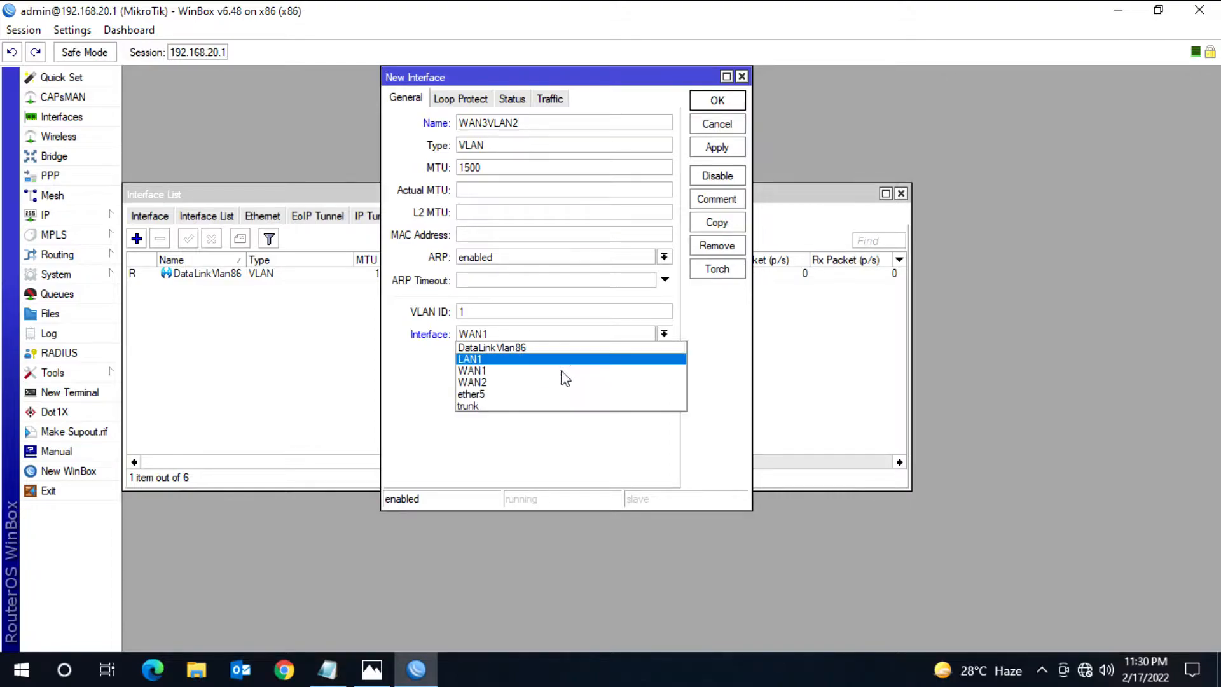
click(488, 407)
key(shift+Tab)
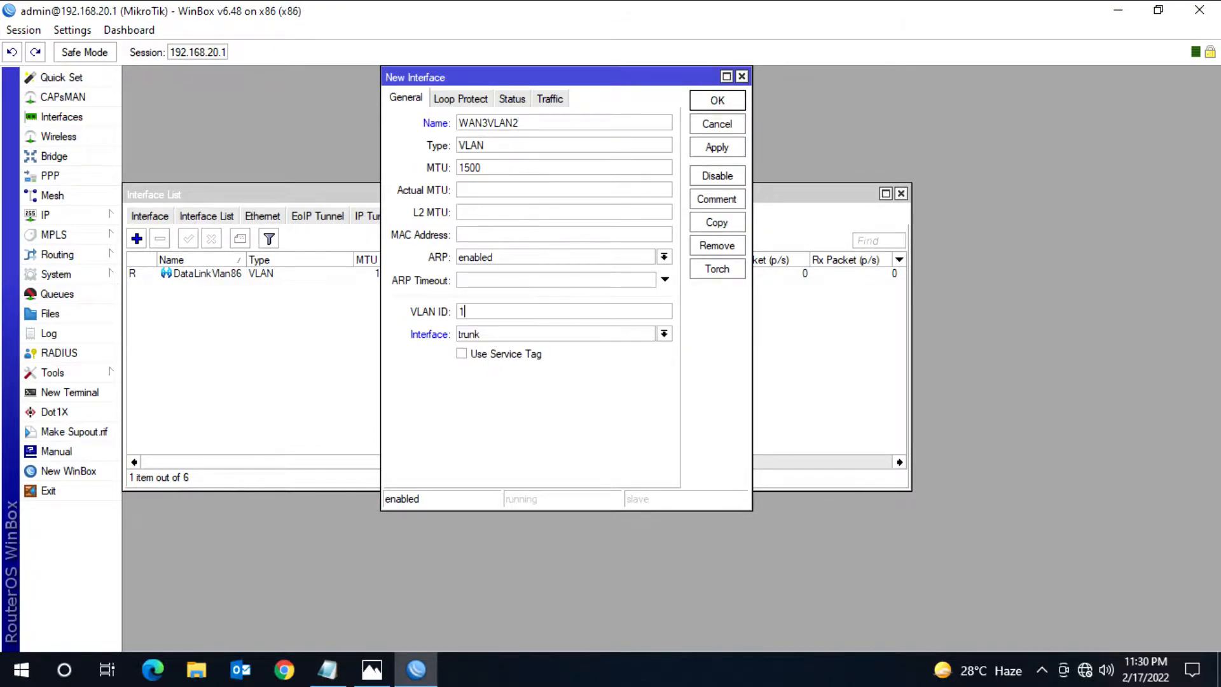
text(2)
click(717, 101)
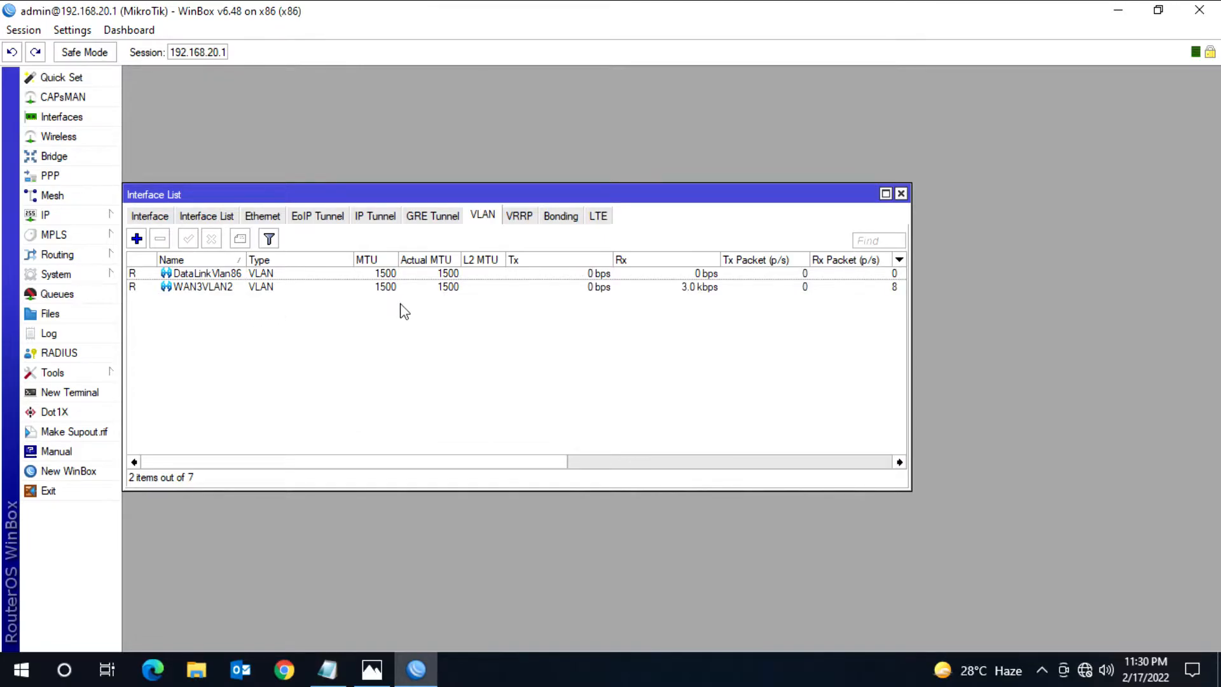
Step: Show the full list of interfaces and widen its Name column to fit the VLAN names
click(150, 216)
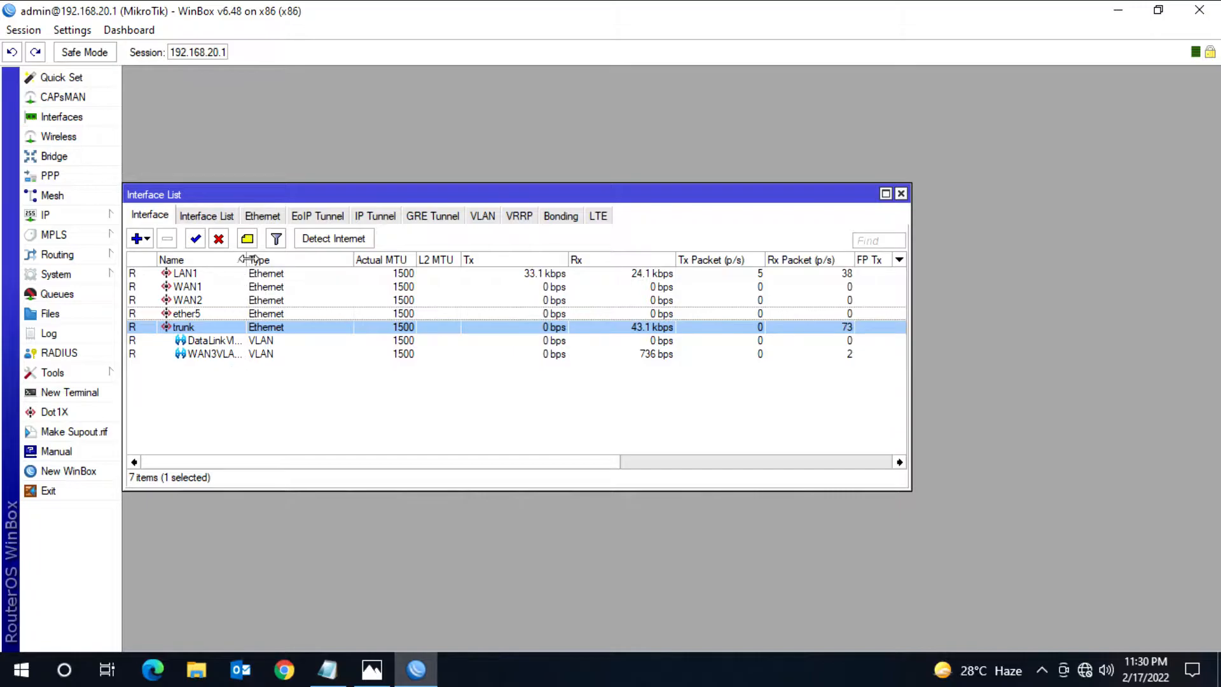
drag(246, 260, 313, 260)
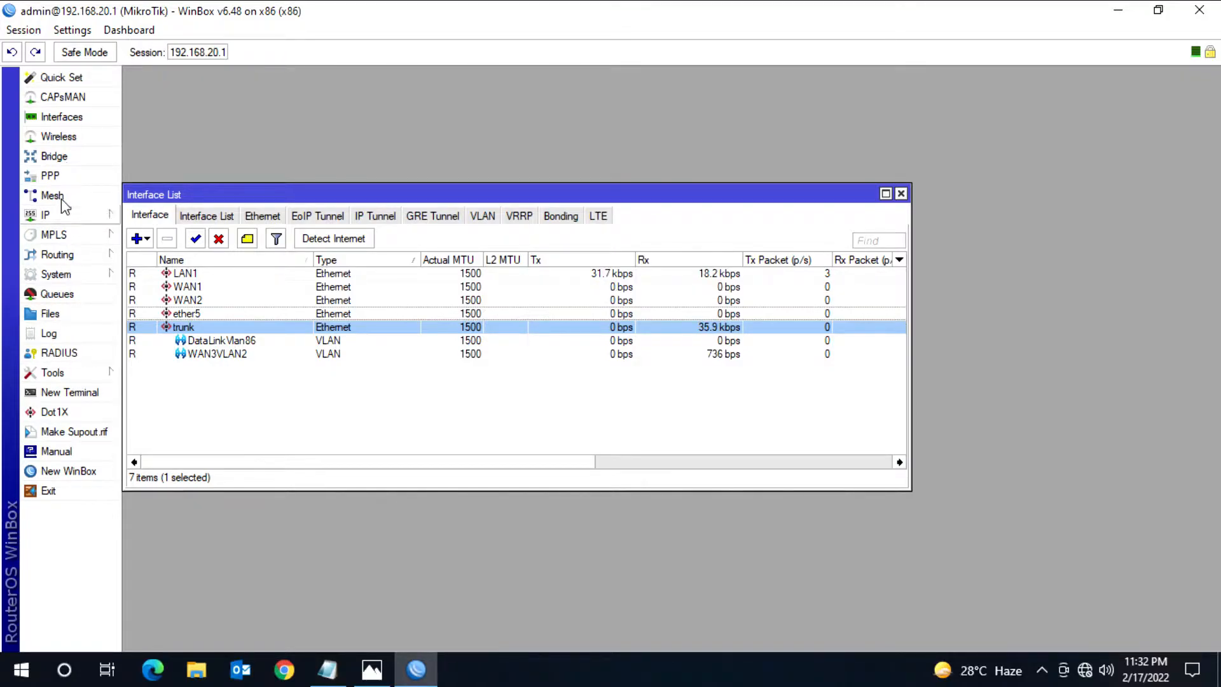
Step: Open a router terminal, check the WAN3 address in the network diagram, and enter the ip address command level
click(70, 391)
drag(397, 159, 601, 162)
click(372, 670)
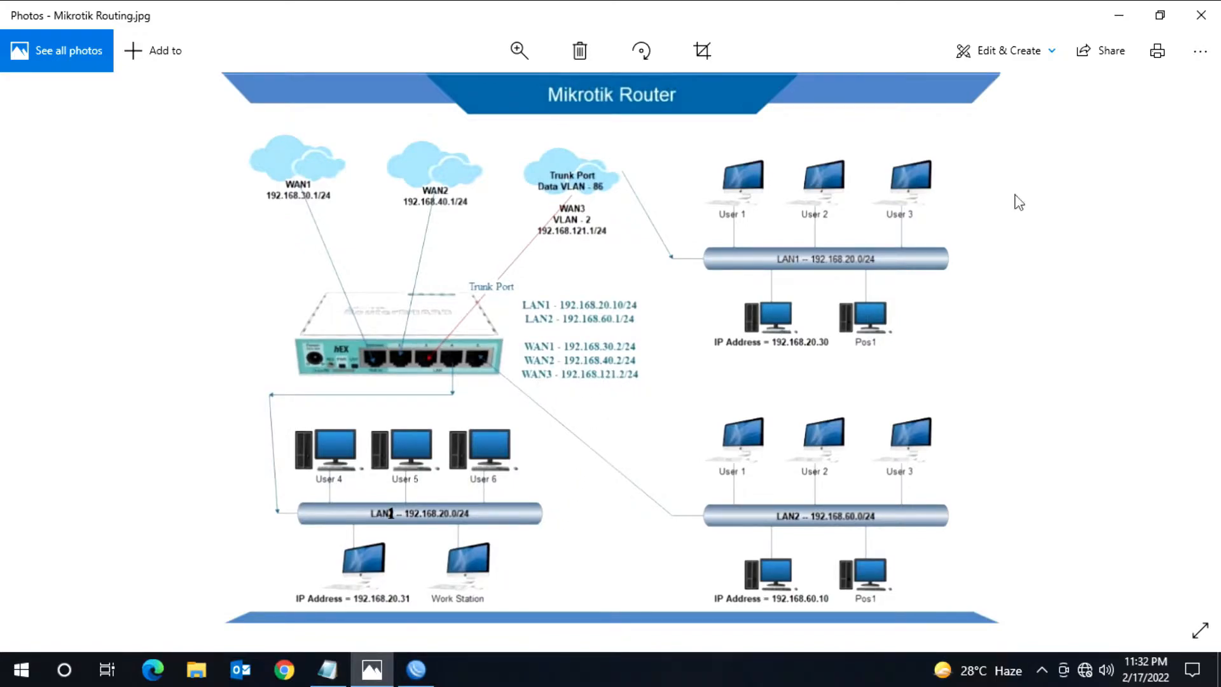
click(1123, 17)
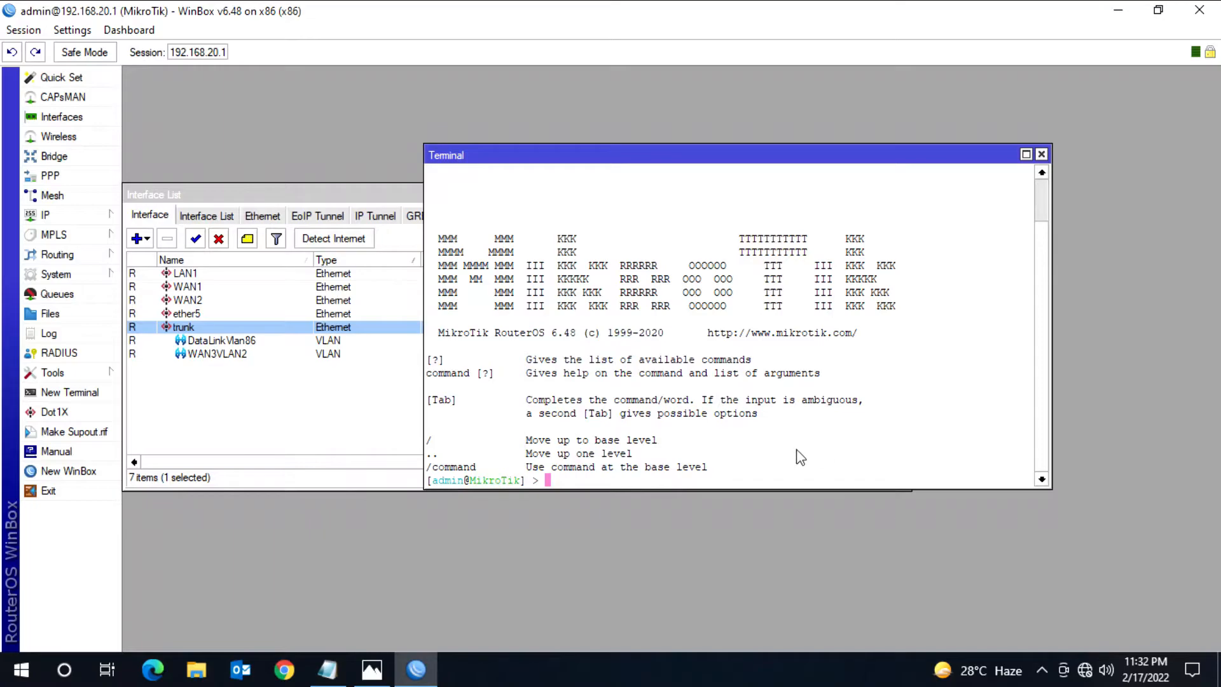
text(ip address)
key(Return)
Step: Add the address 192.168.121.2/24 to the WAN3VLAN2 interface from the terminal
text(add address=)
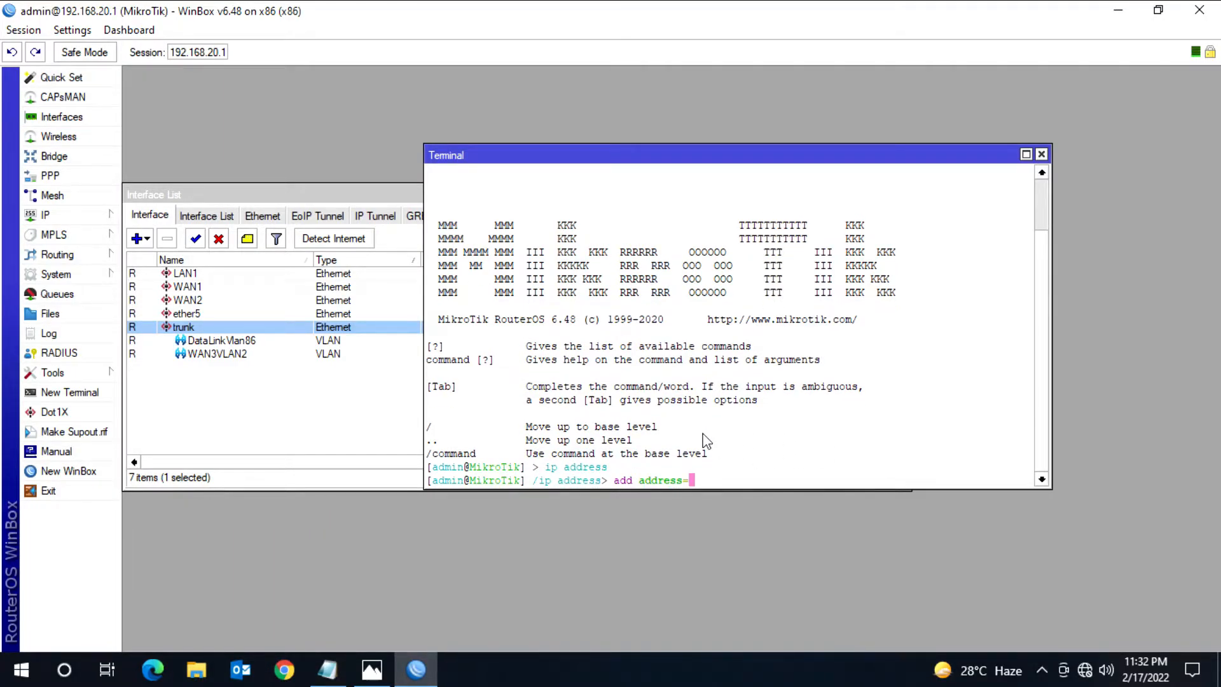
text(192.168.121.2/24 interface=)
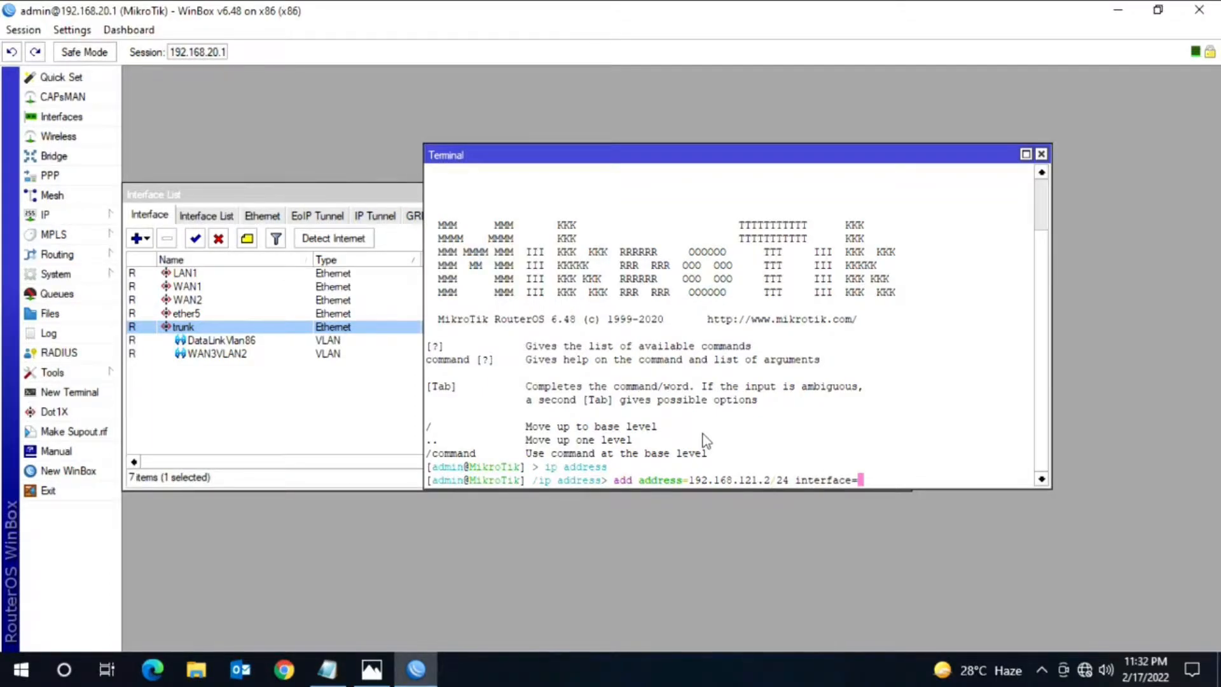
text(WAN3)
key(Tab)
key(Return)
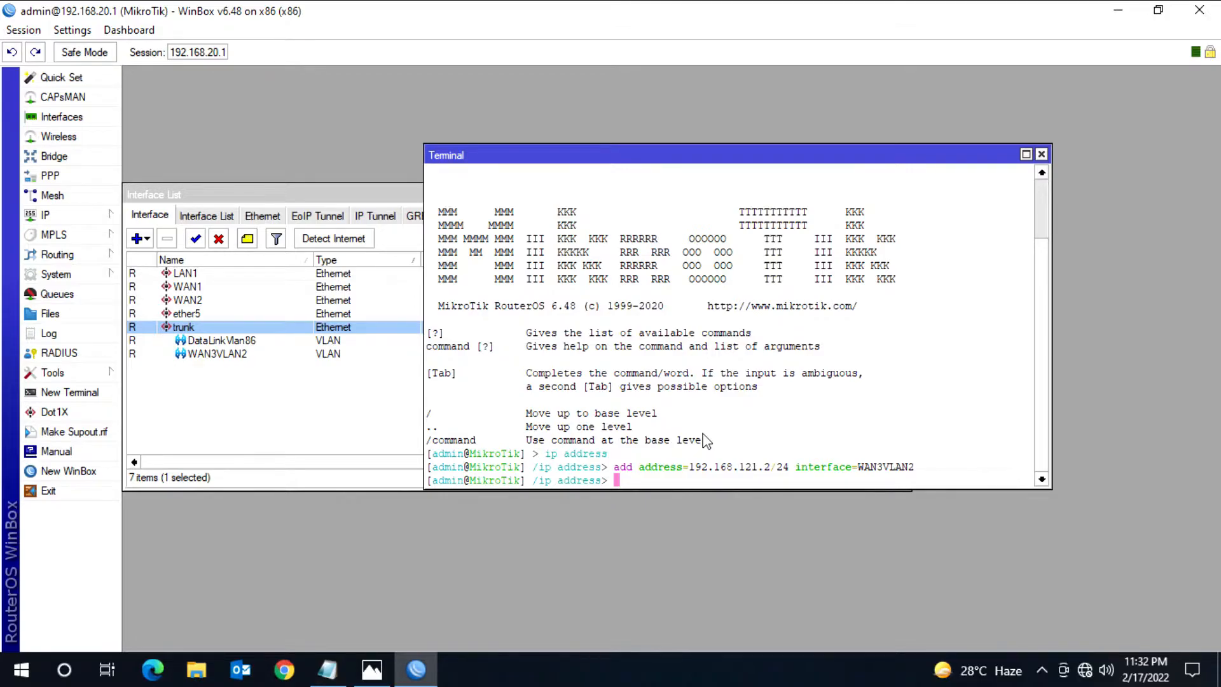
Step: View the routing commands in the mikrotik routing.txt notes and open the router's IP route list
click(327, 669)
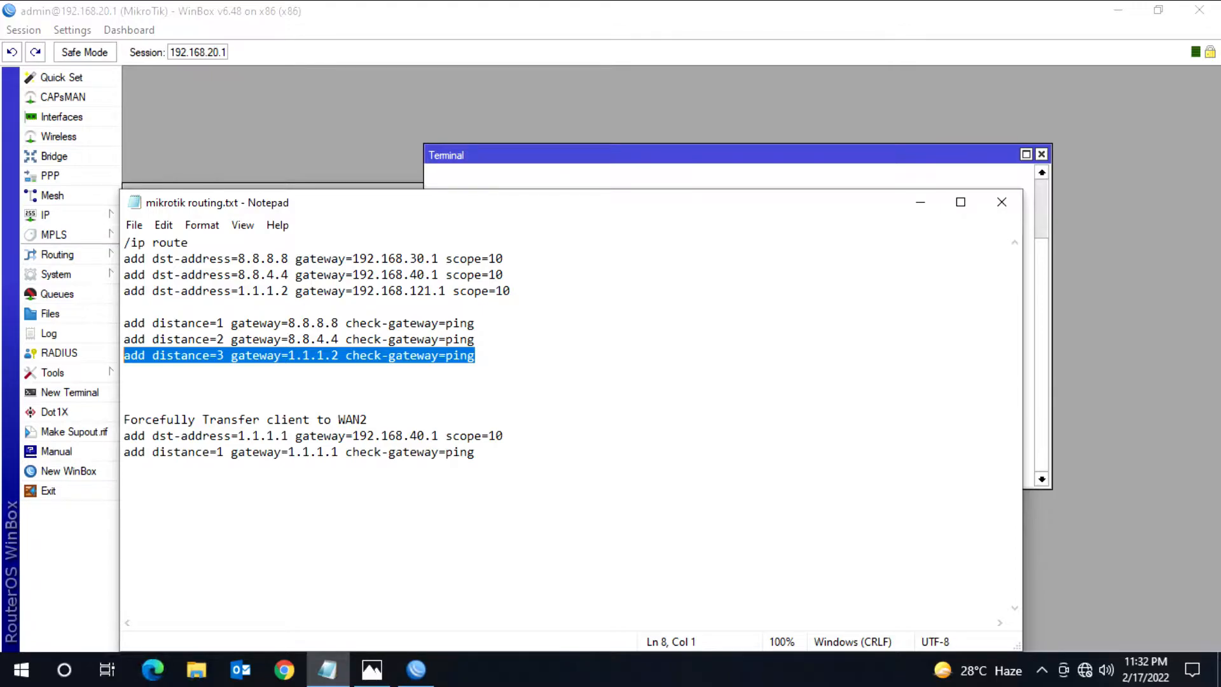
click(45, 215)
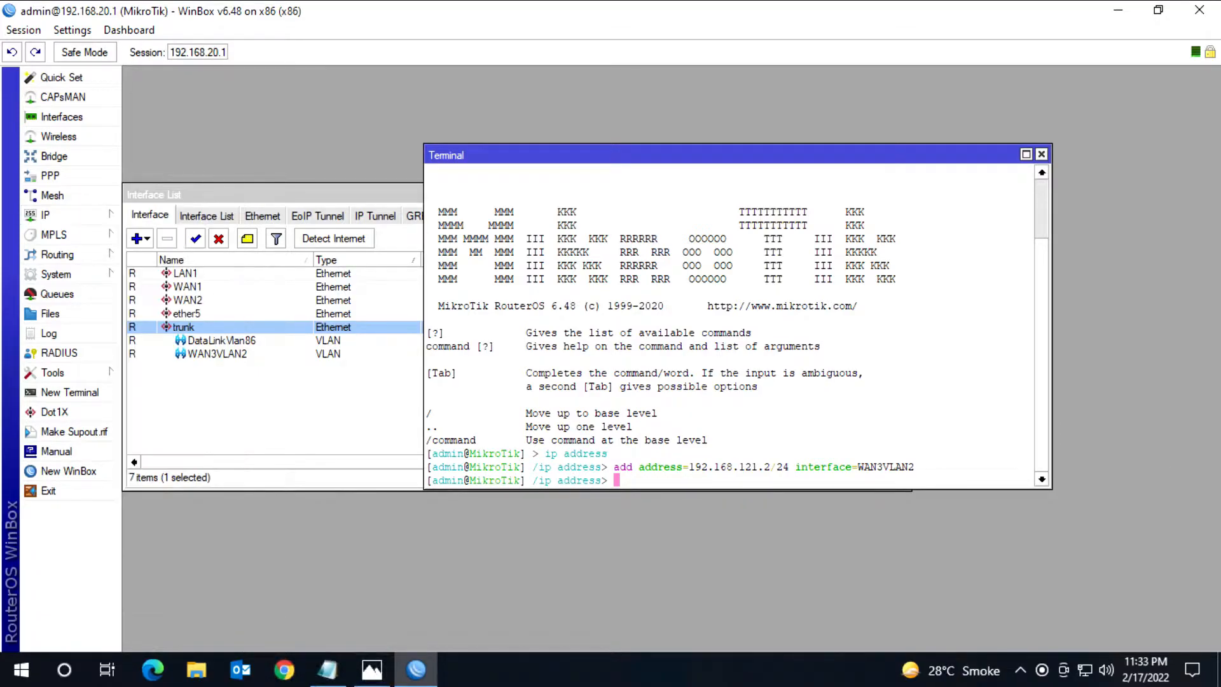
click(68, 214)
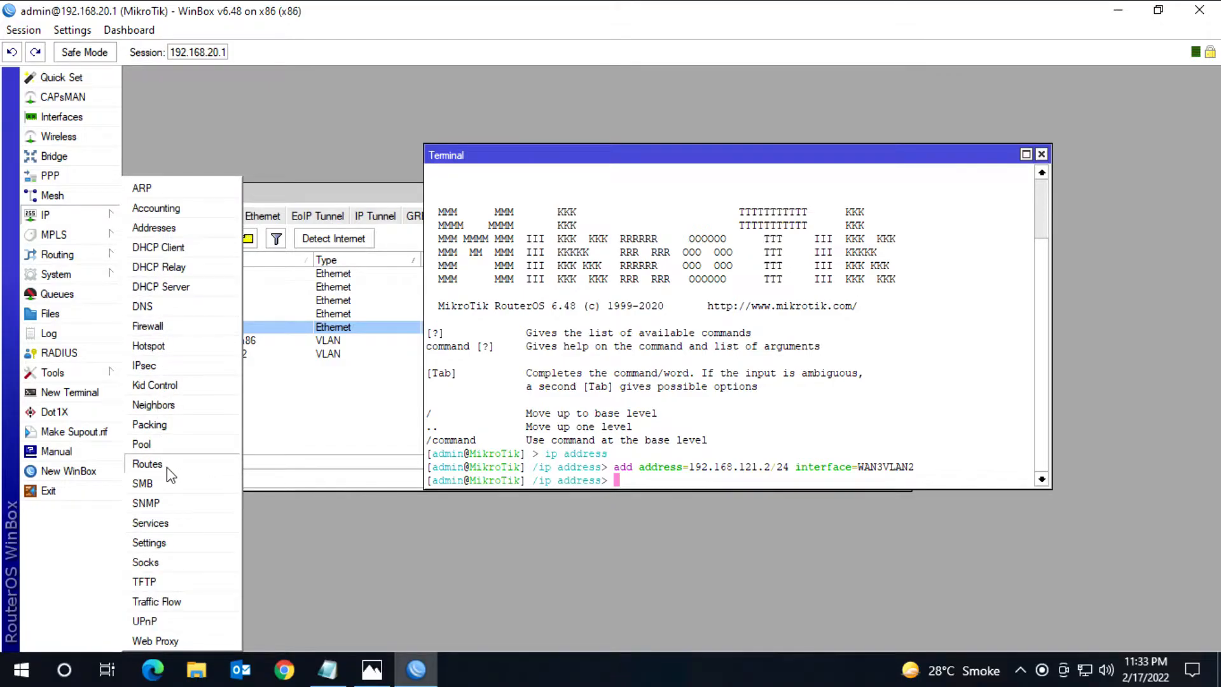
click(147, 464)
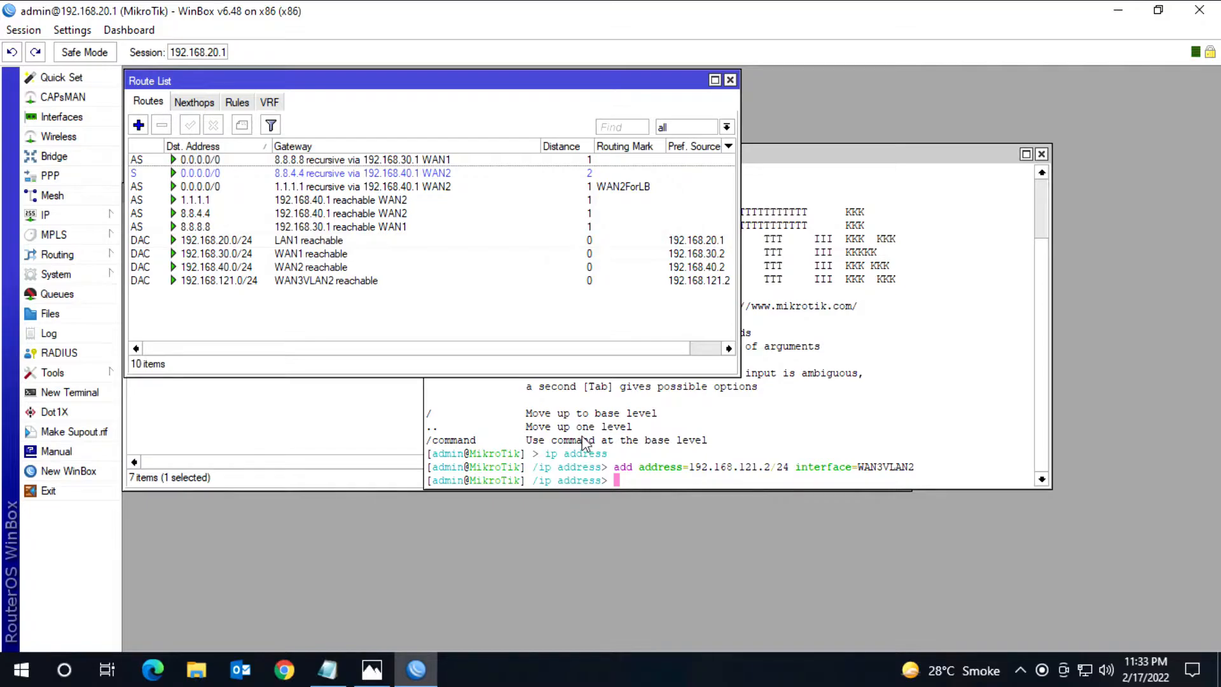
Step: Review the WAN1 and WAN2 route commands in Notepad and copy the line "add dst-address=1.1.1.2 gateway=192.168.121.1 scope=10"
click(327, 669)
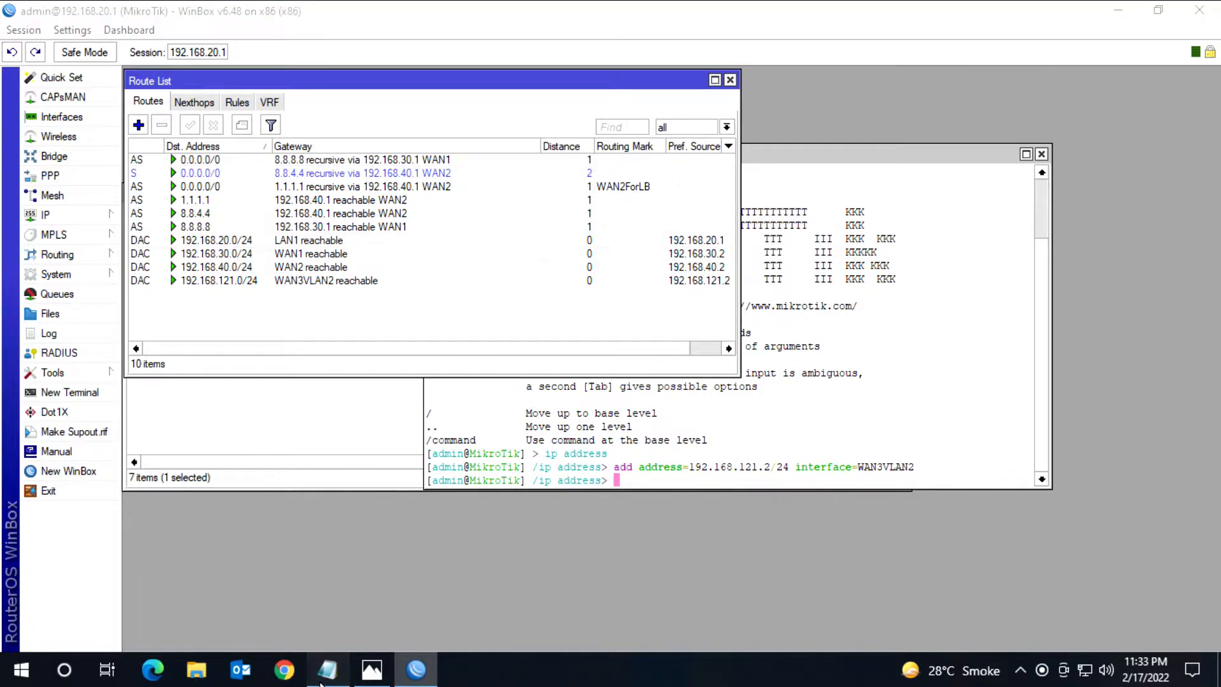
drag(506, 275, 125, 259)
drag(475, 338, 124, 323)
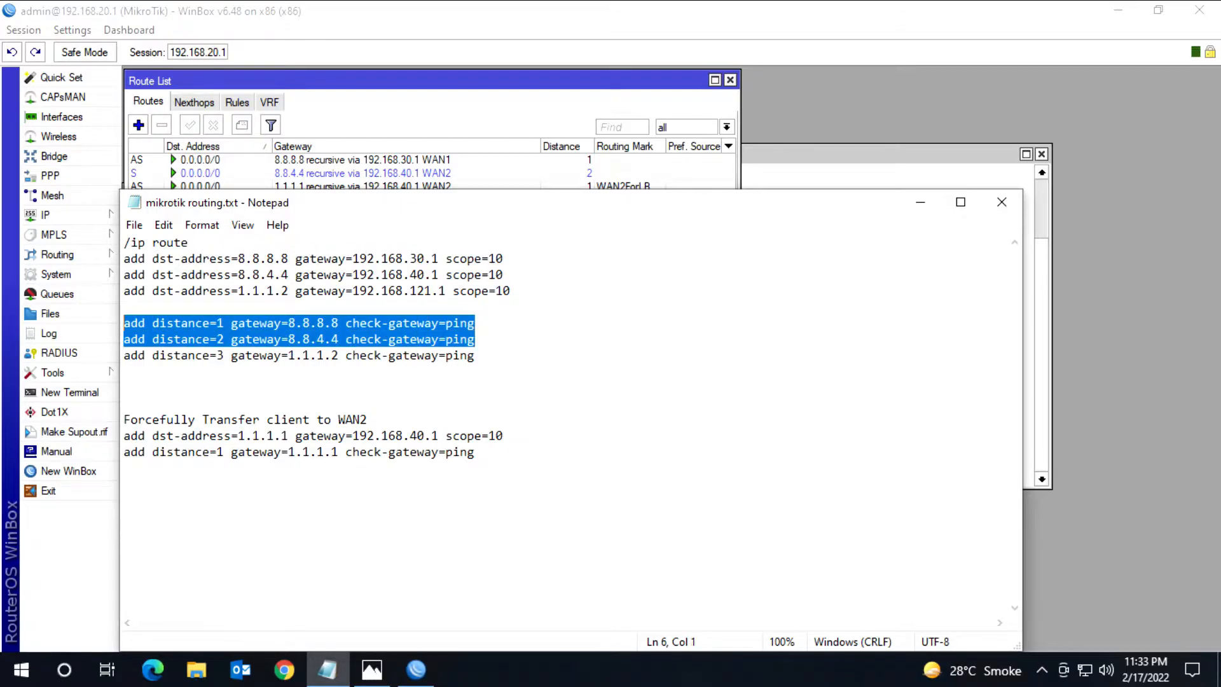
drag(511, 291, 124, 290)
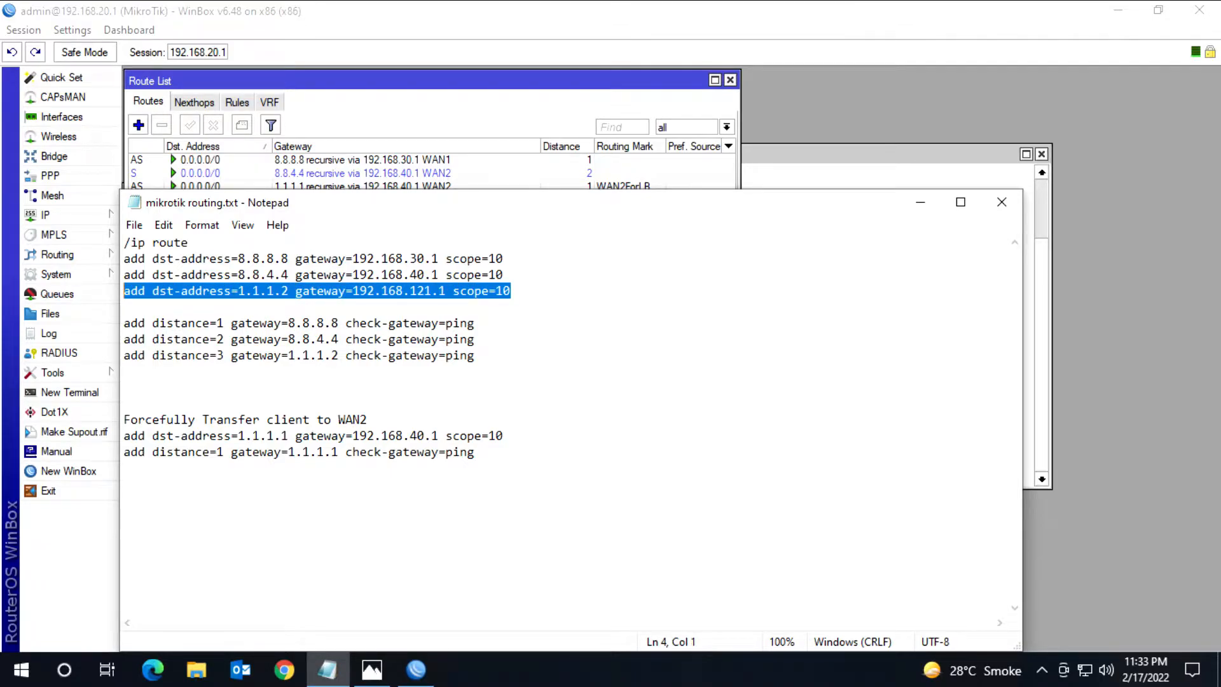
right_click(125, 292)
click(191, 352)
Step: Return to WinBox, close the current terminal and open a fresh one
click(849, 156)
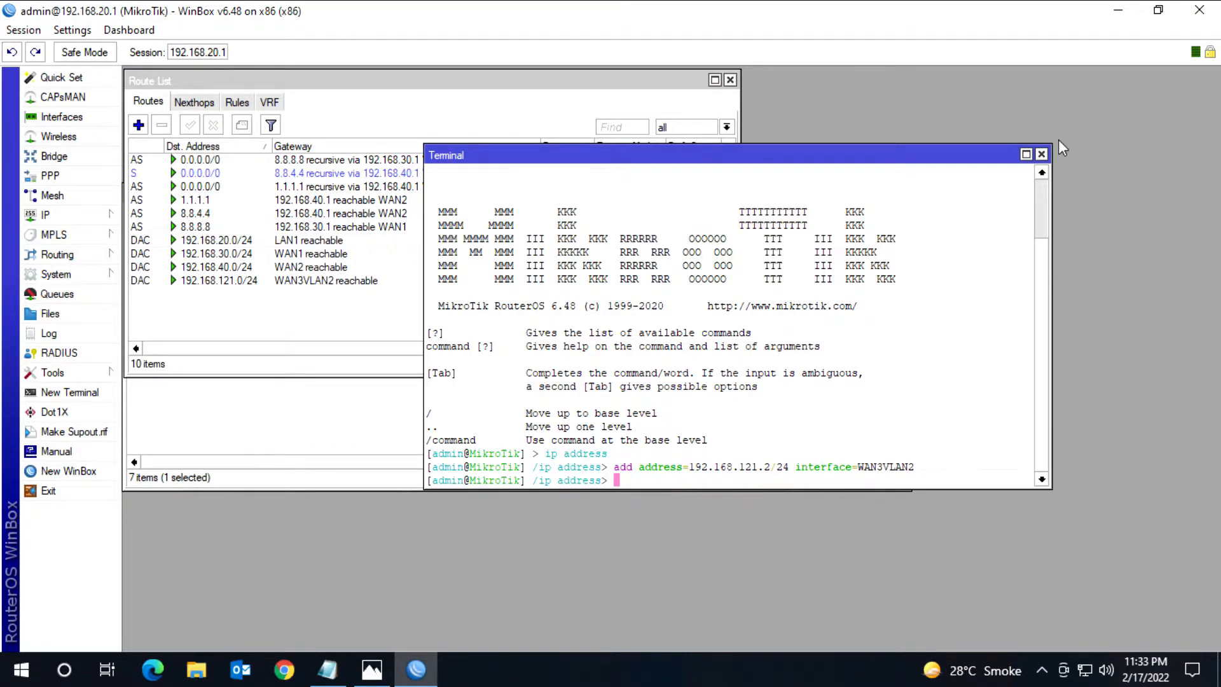
click(1040, 154)
click(69, 391)
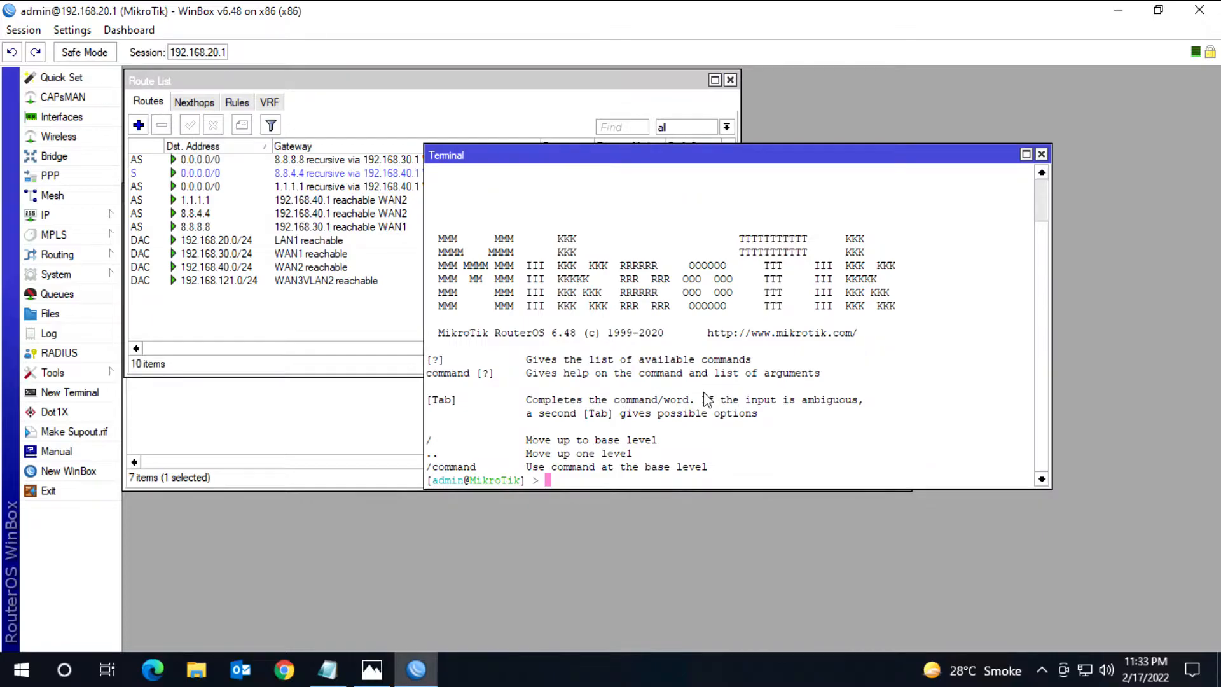
Step: In the terminal's ip route context, add the route dst-address=1.1.1.2 gateway=192.168.121.1 scope=10
text(ip route)
key(Return)
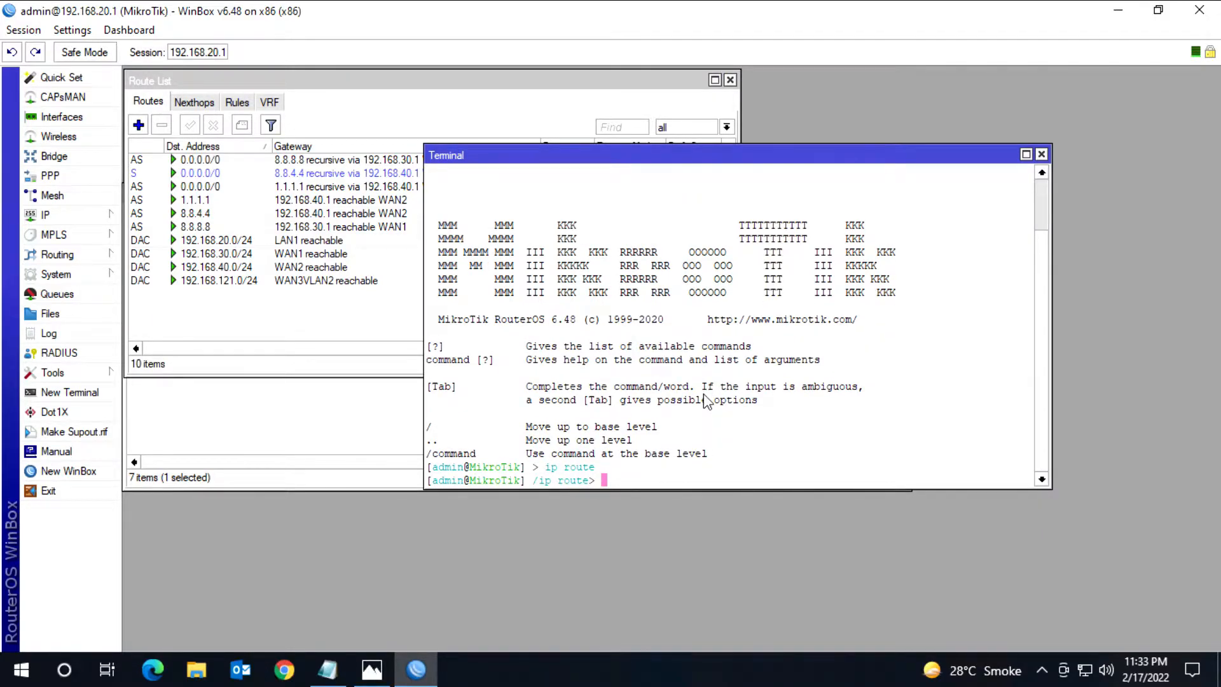
right_click(706, 401)
click(753, 471)
key(Return)
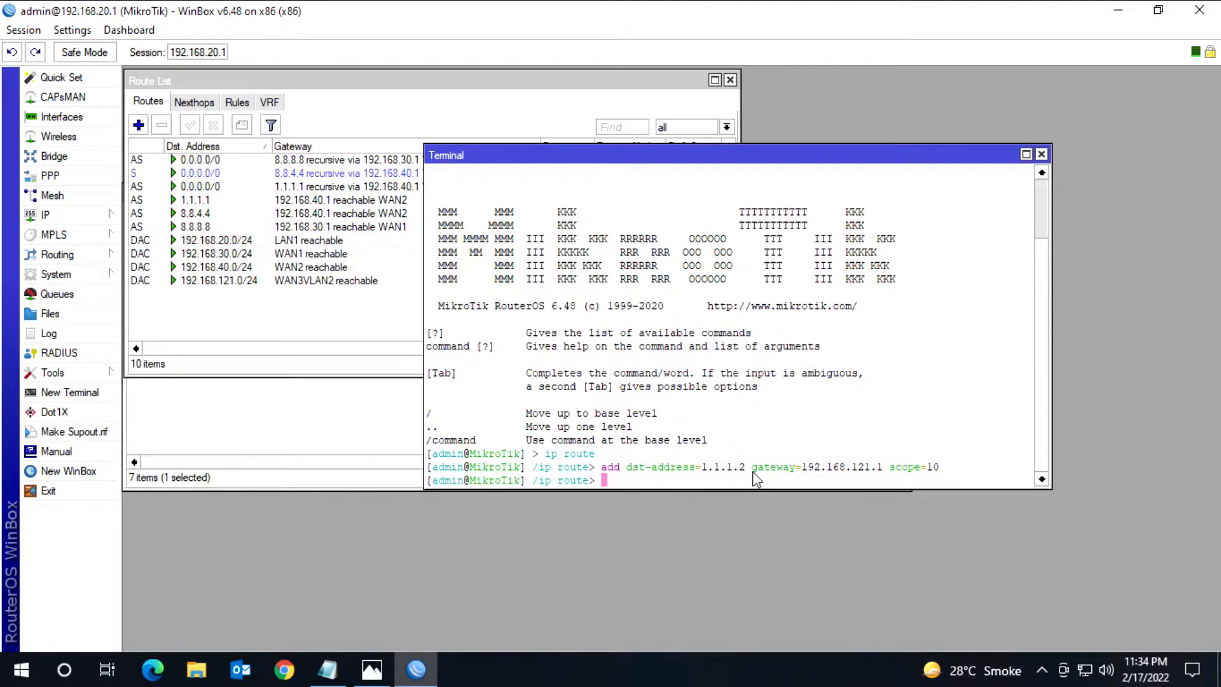
Step: Copy "add distance=3 gateway=1.1.1.2 check-gateway=ping" from the Notepad routing notes and run it in the WinBox terminal
click(328, 668)
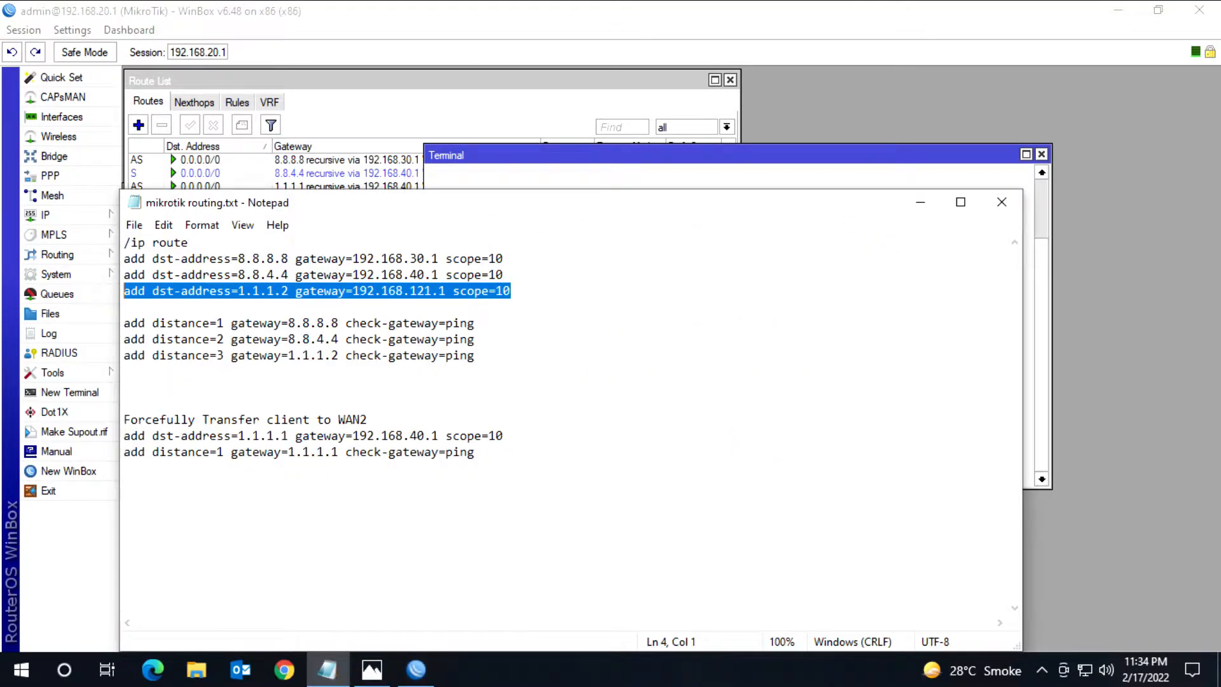
drag(475, 355, 124, 356)
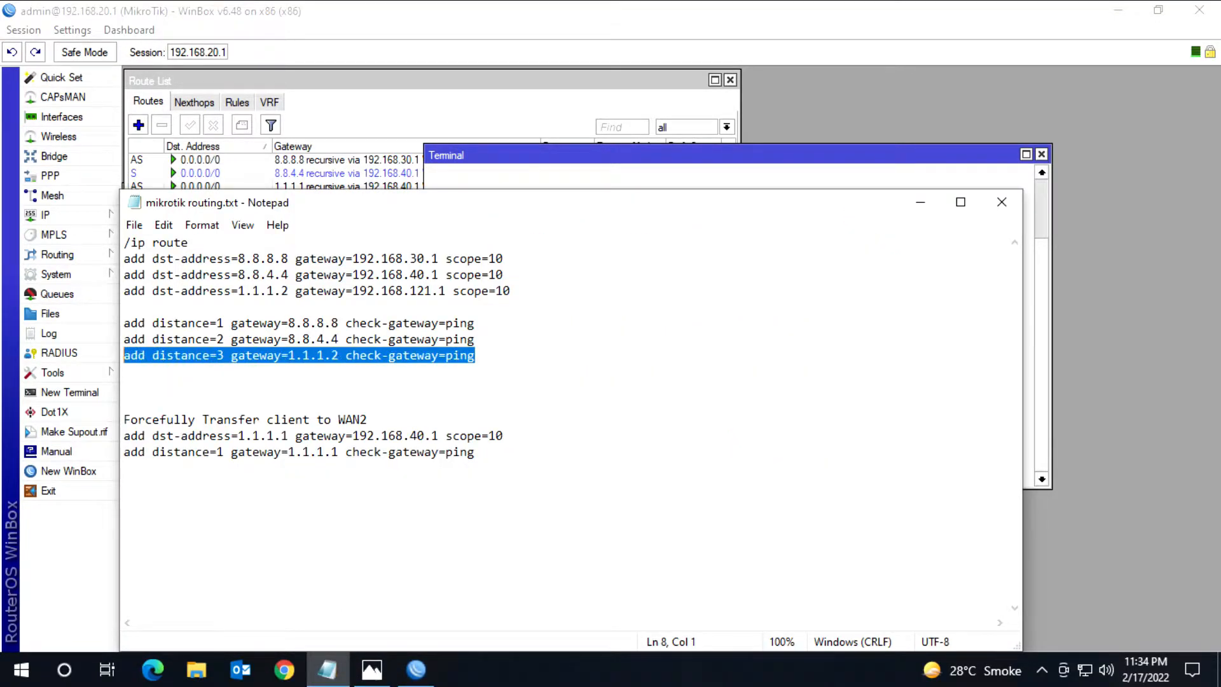
right_click(138, 354)
click(185, 416)
click(921, 205)
right_click(771, 380)
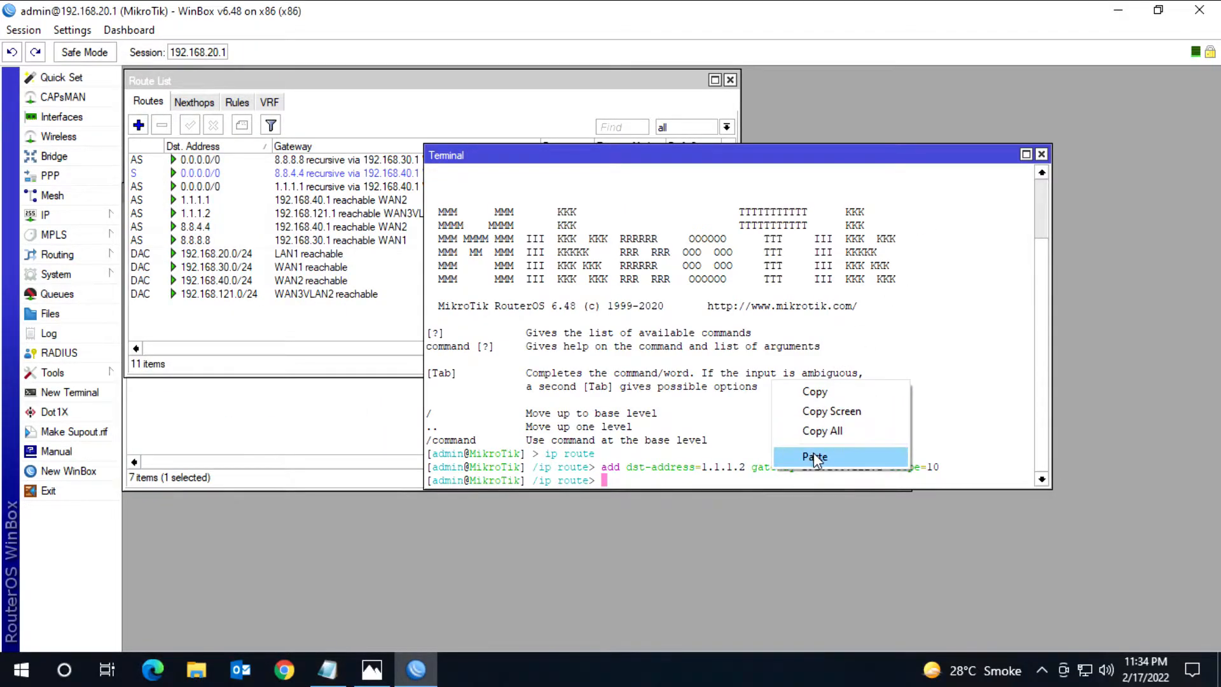
click(813, 452)
key(Return)
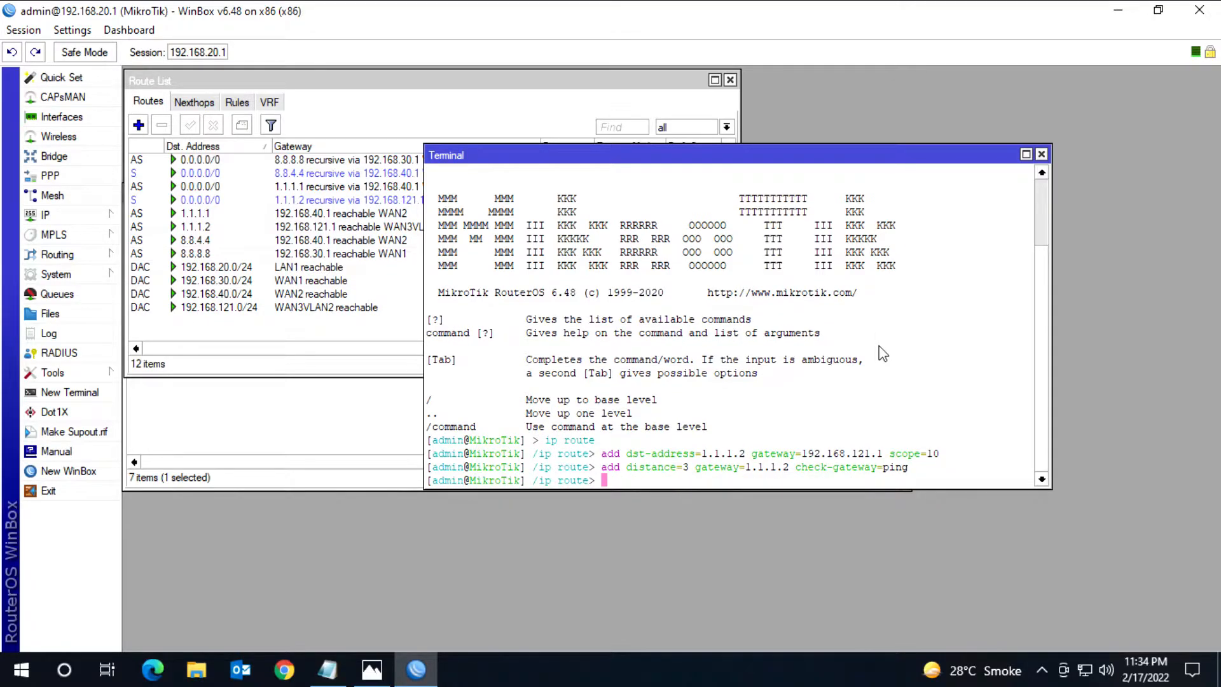
Step: Uncover the route list to check the routes, and close the terminal
drag(557, 154, 818, 140)
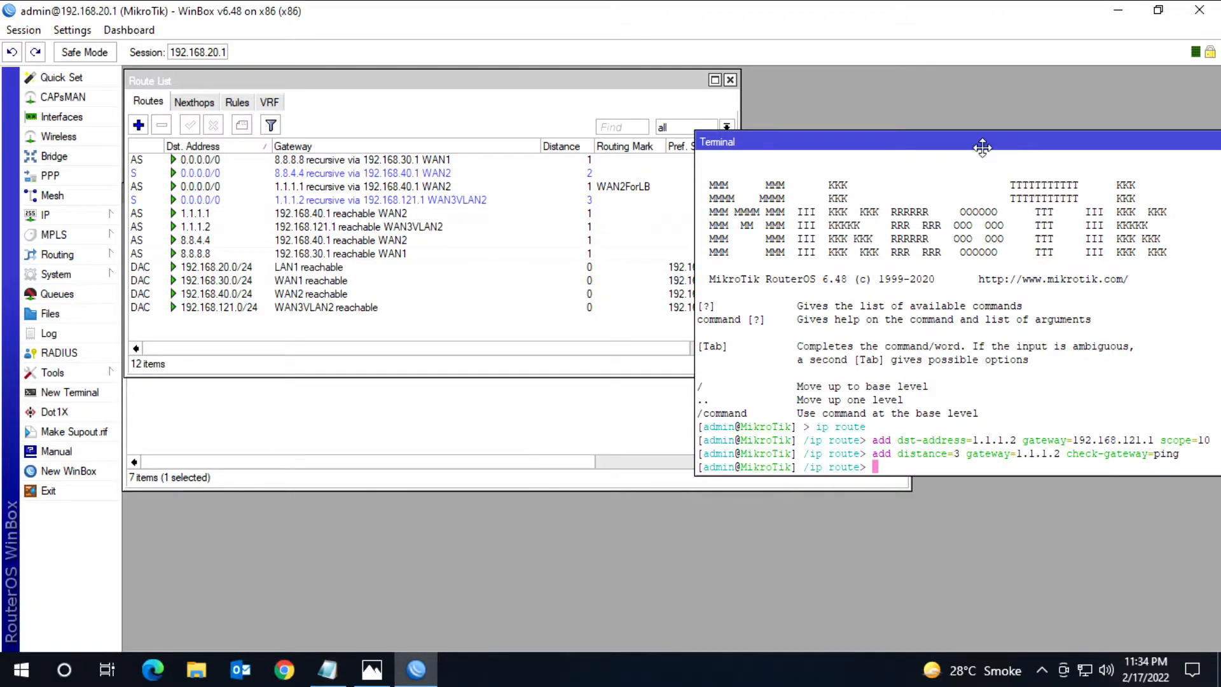
drag(976, 142, 700, 164)
click(1035, 164)
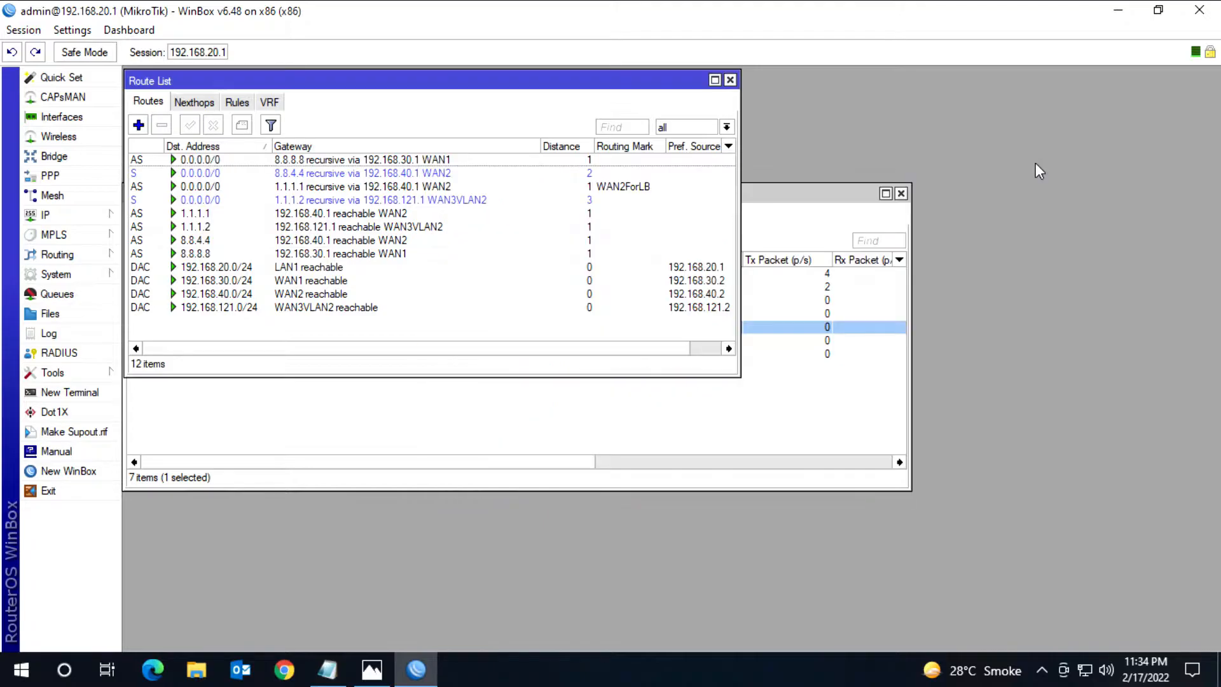
Step: Disable the default routes through gateways 8.8.8.8 and 8.8.4.4 to test failover to WAN3VLAN2
click(416, 162)
click(212, 125)
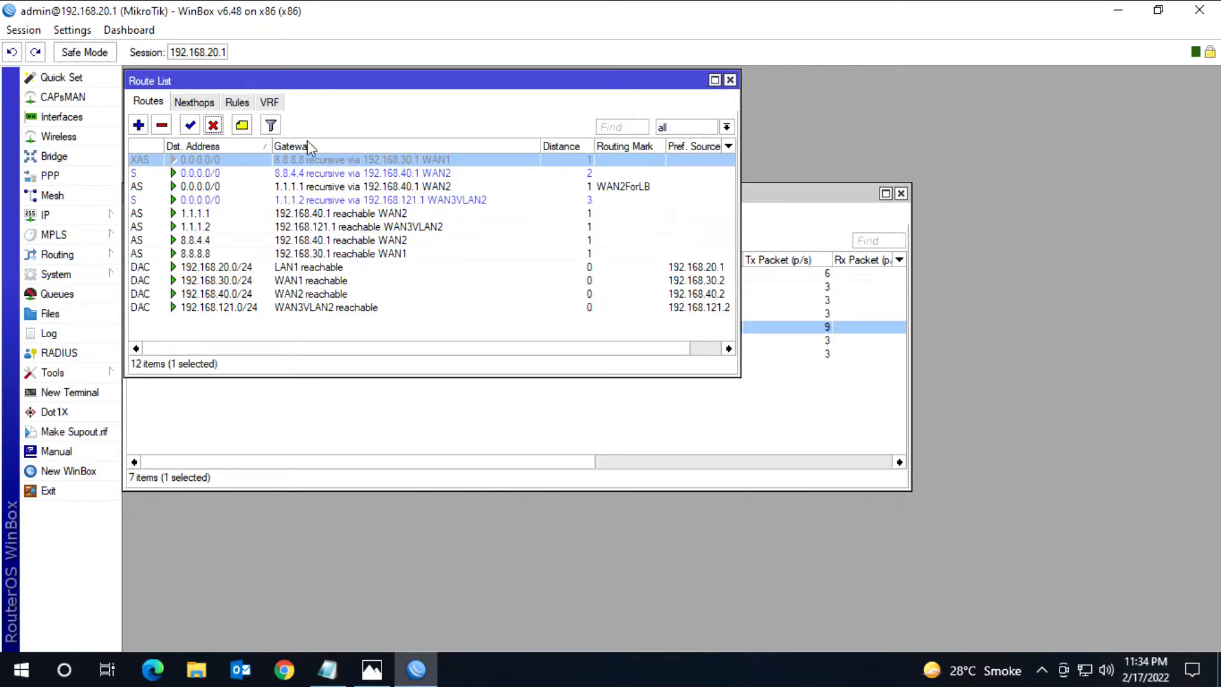
click(427, 174)
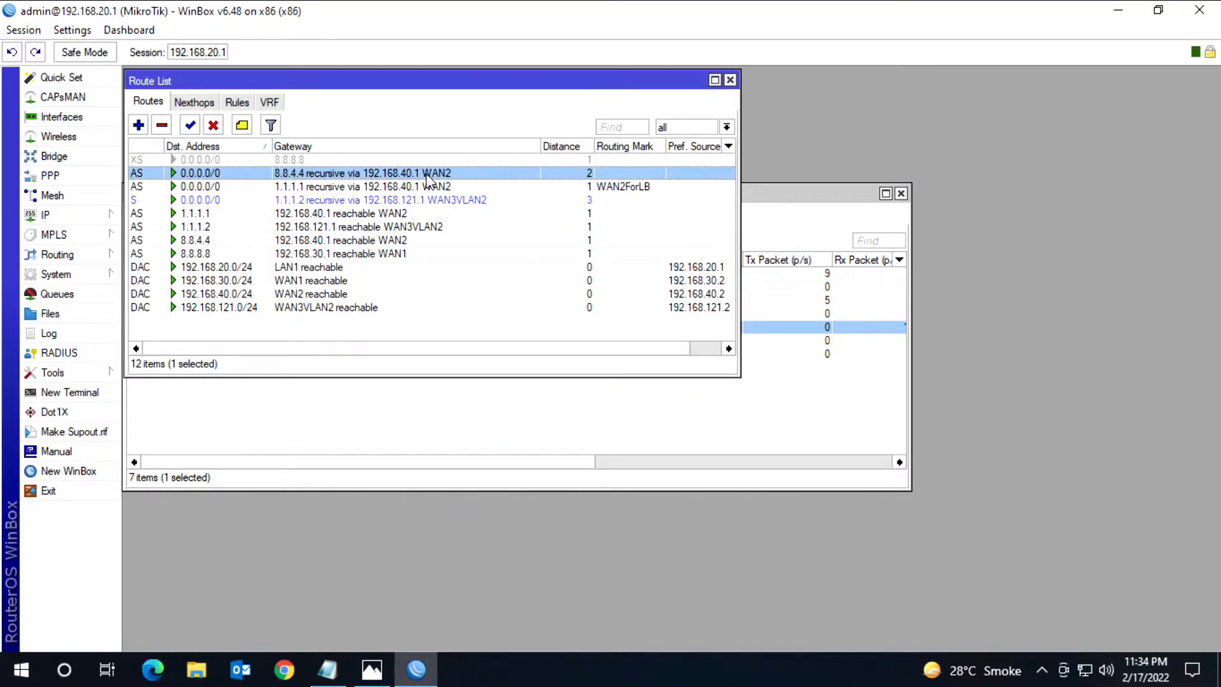
click(213, 124)
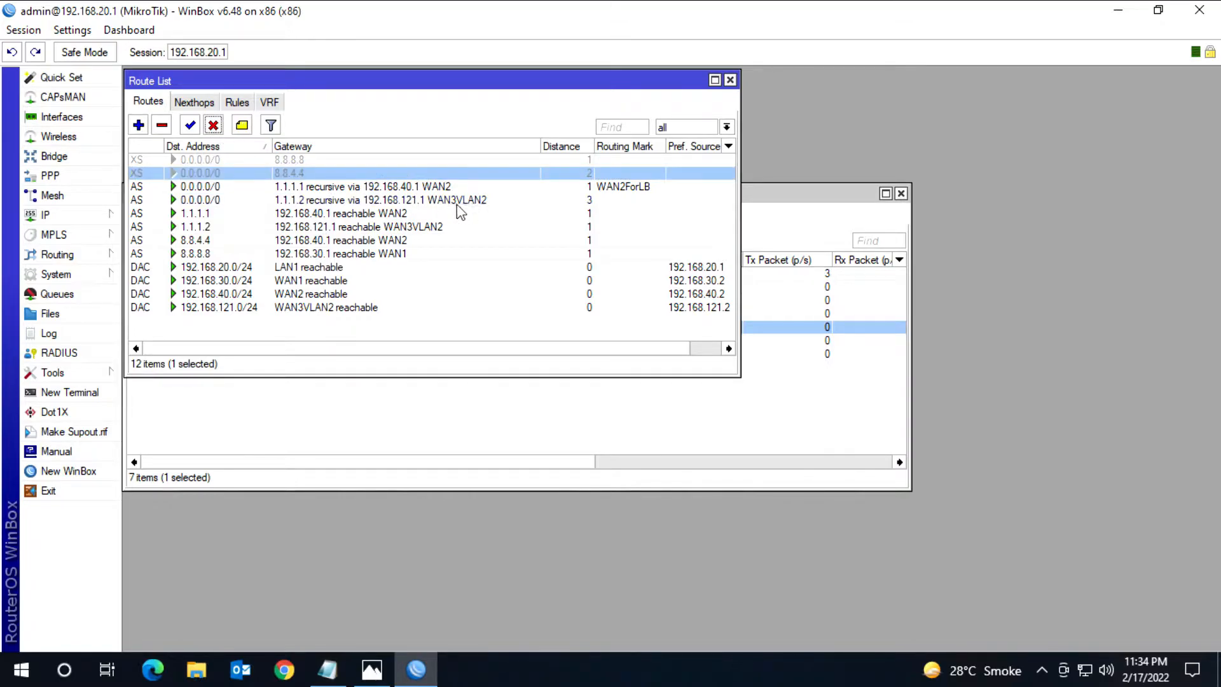
Step: Re-enable the default routes through gateways 8.8.4.4 and 8.8.8.8
click(190, 125)
click(344, 161)
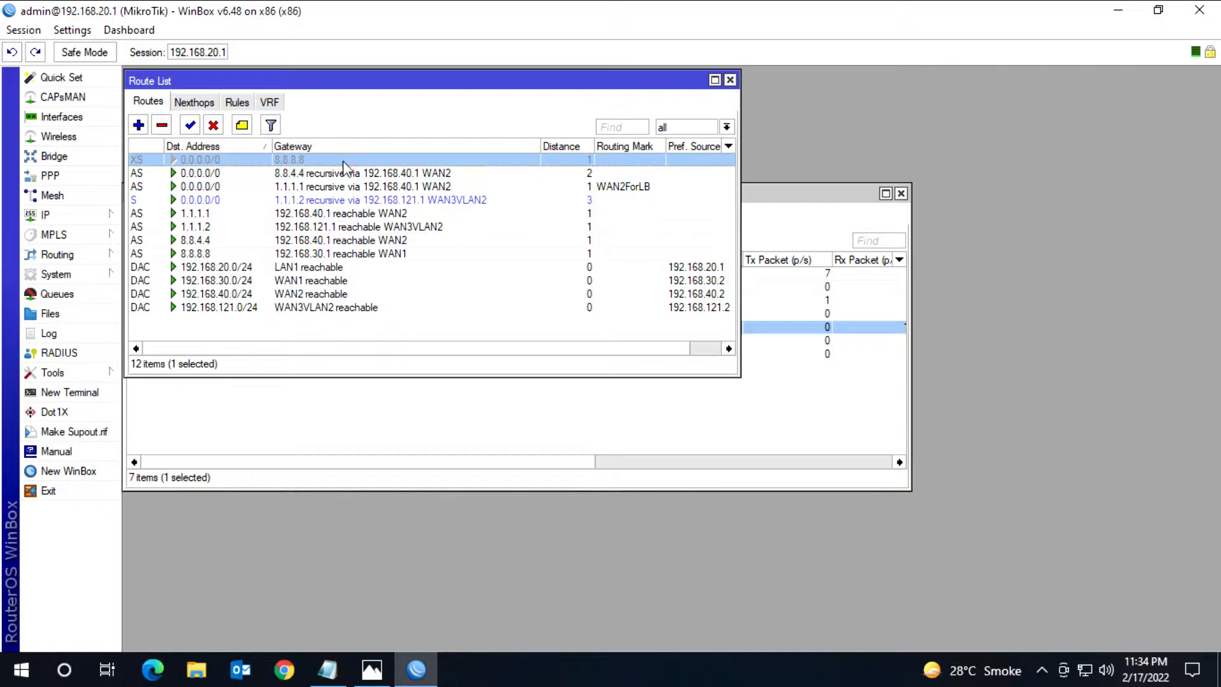
click(189, 124)
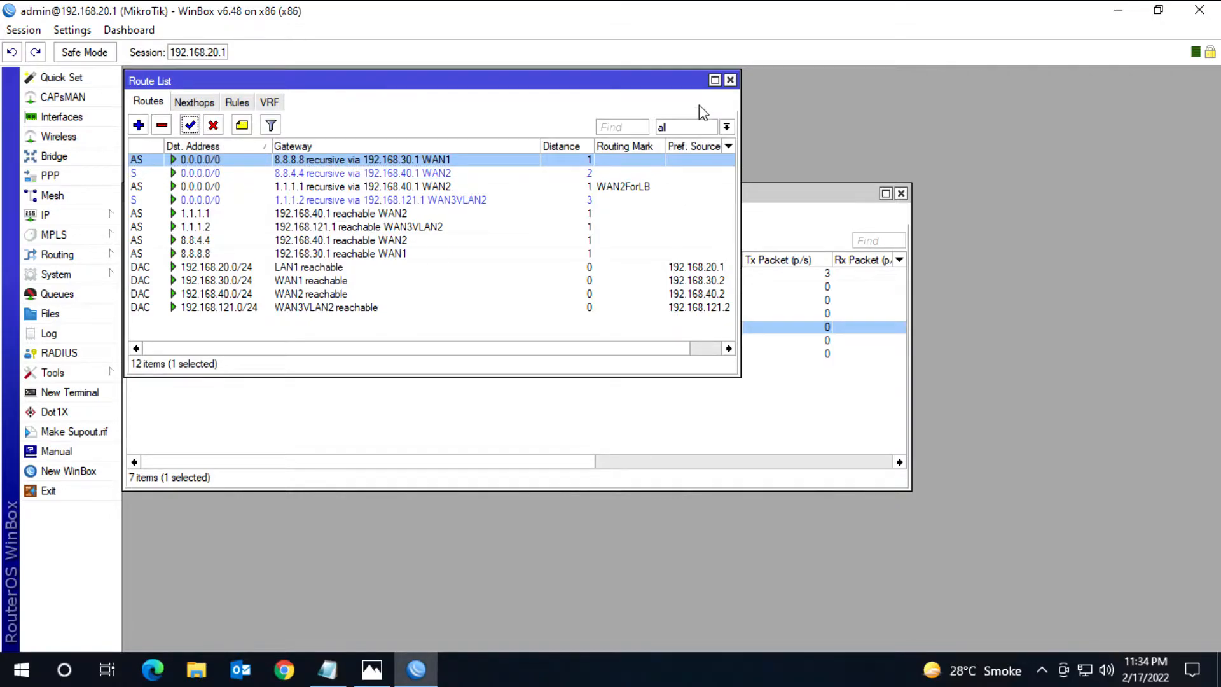
Step: Close the route and interface lists and switch to the Mikrotik Routing.jpg network diagram in Photos
click(730, 80)
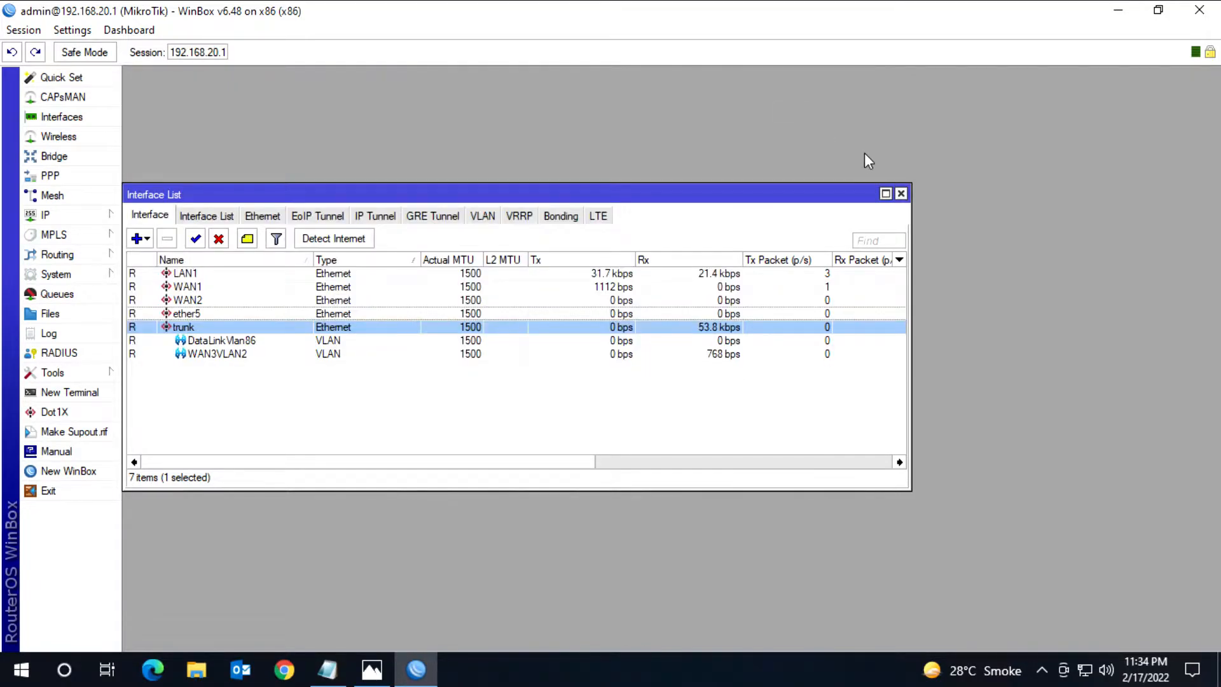
click(901, 193)
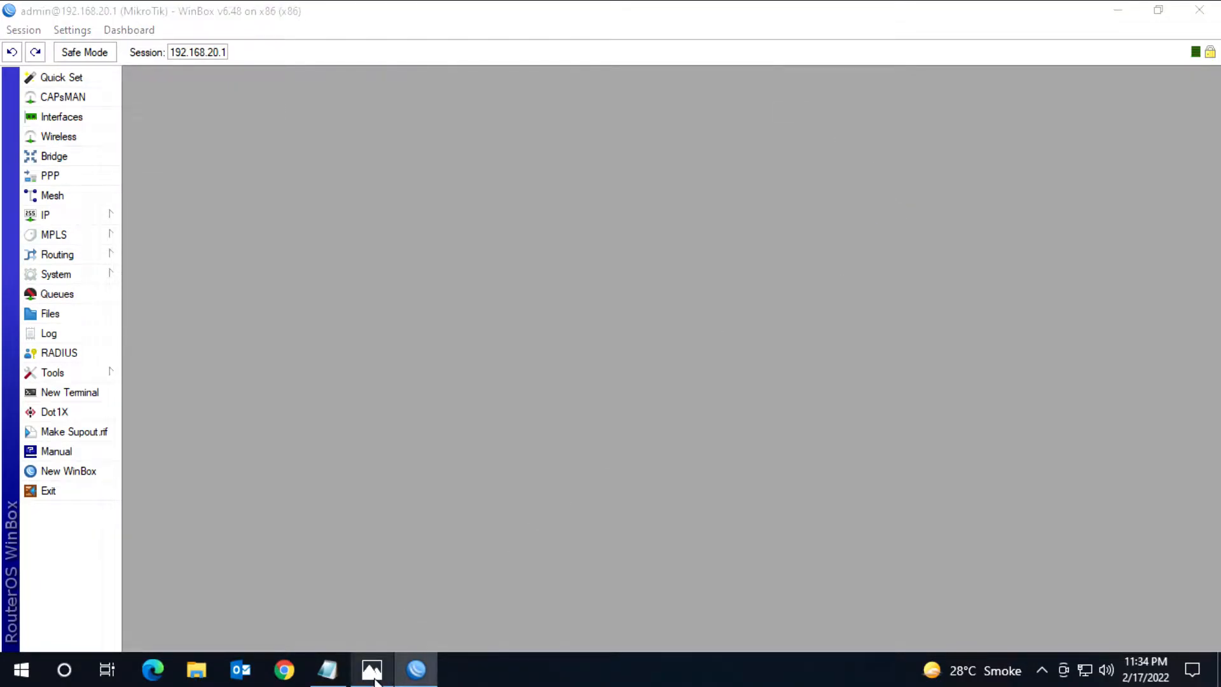
click(373, 669)
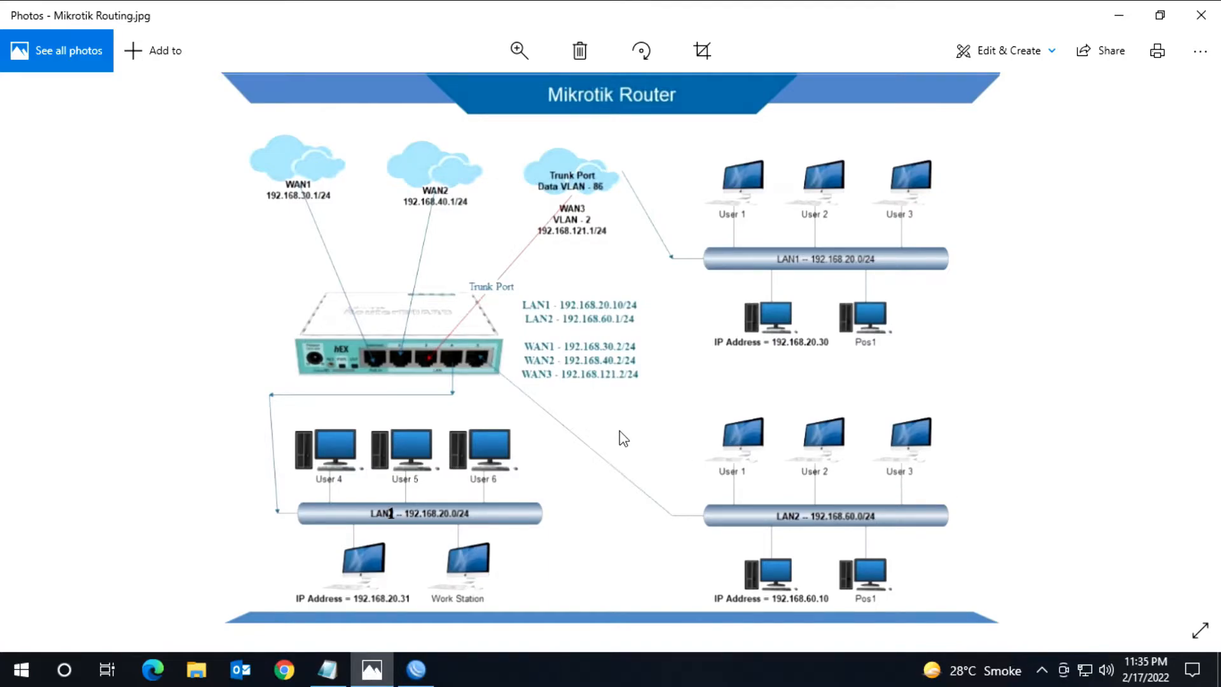
Step: Open a Windows command prompt and ping 192.168.20.30
right_click(23, 671)
click(67, 581)
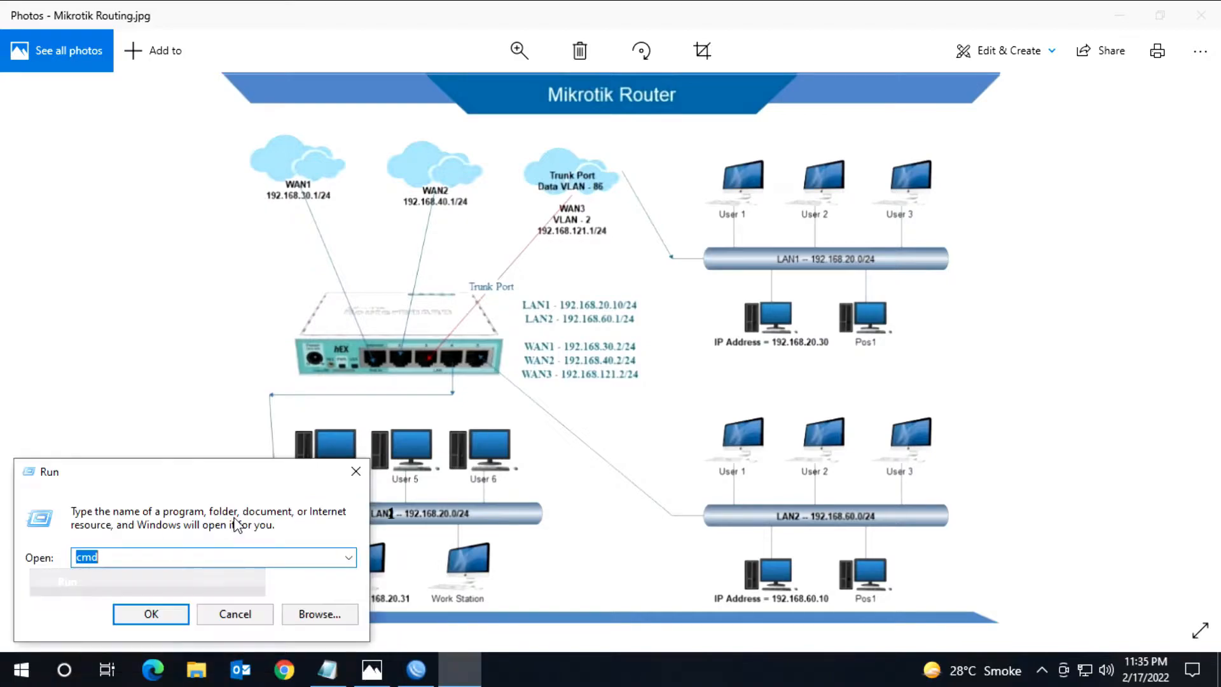
click(151, 617)
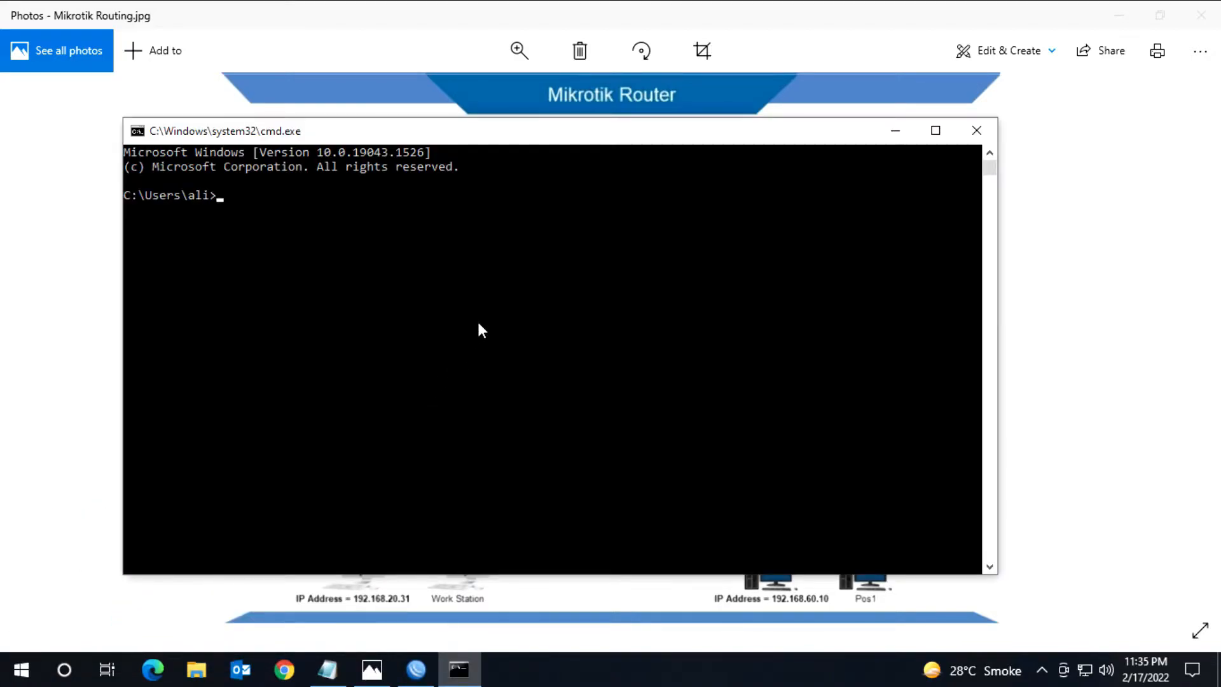
text(ping 192.168.20.30)
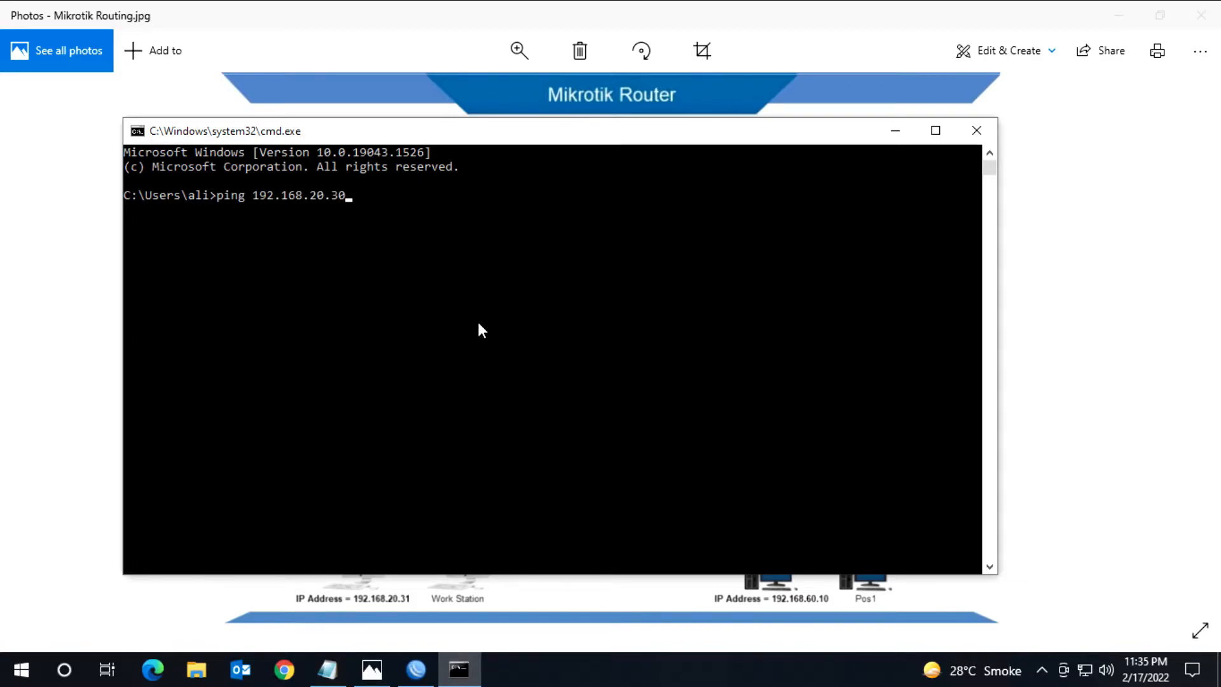
key(Return)
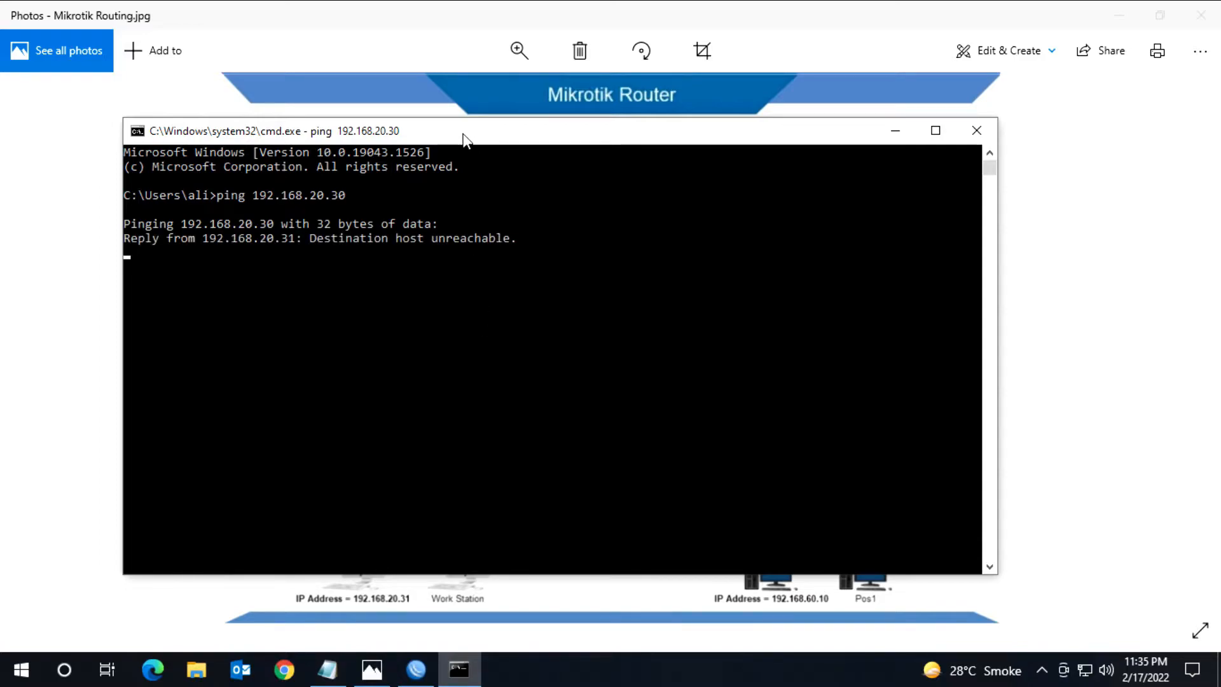
drag(464, 139, 353, 65)
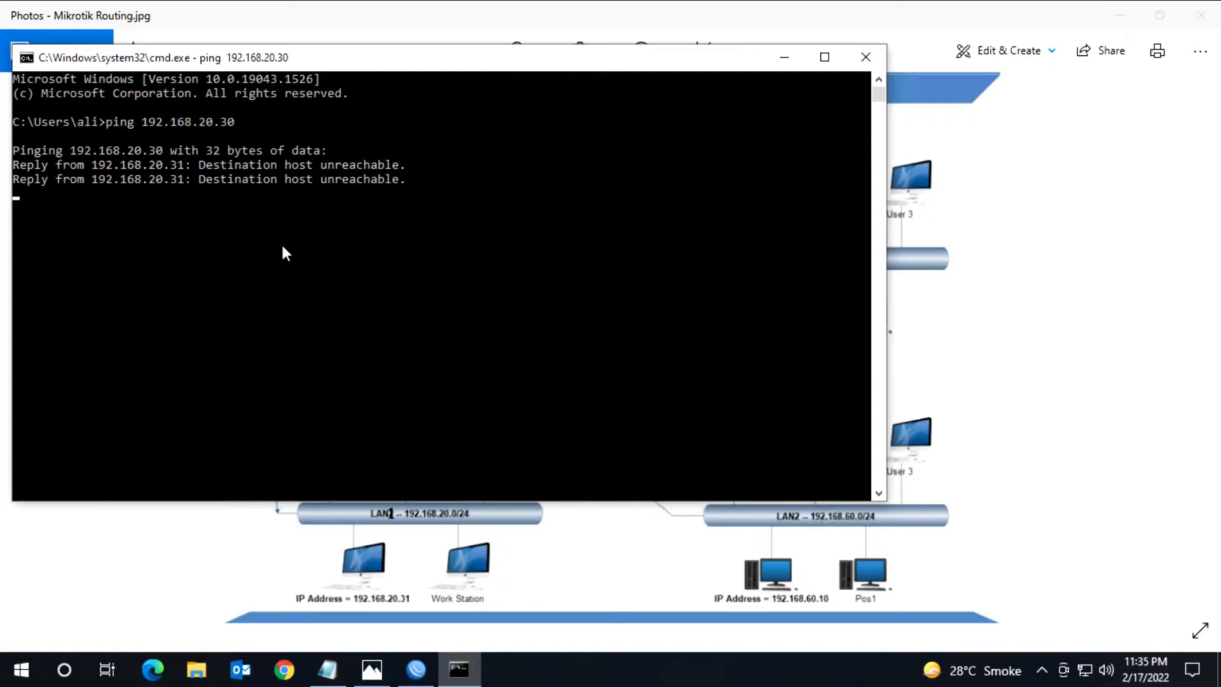
Step: Return to WinBox and create a new bridge interface named LAN1Bridge
click(1133, 18)
click(475, 544)
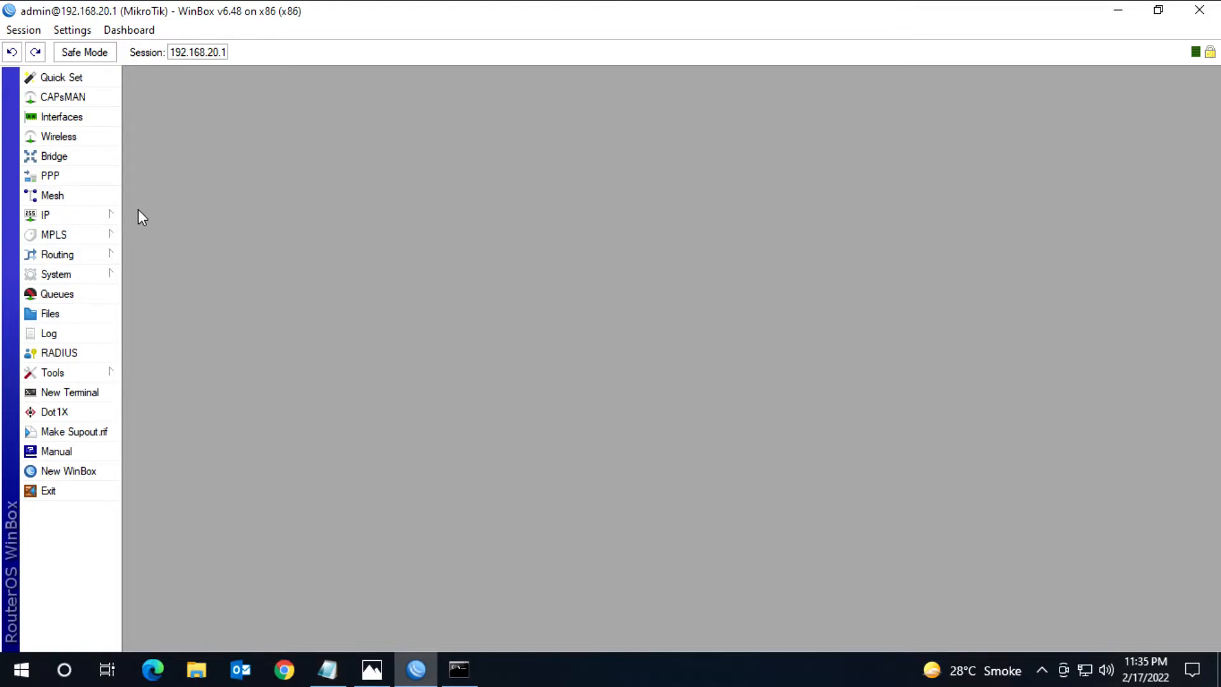
click(76, 158)
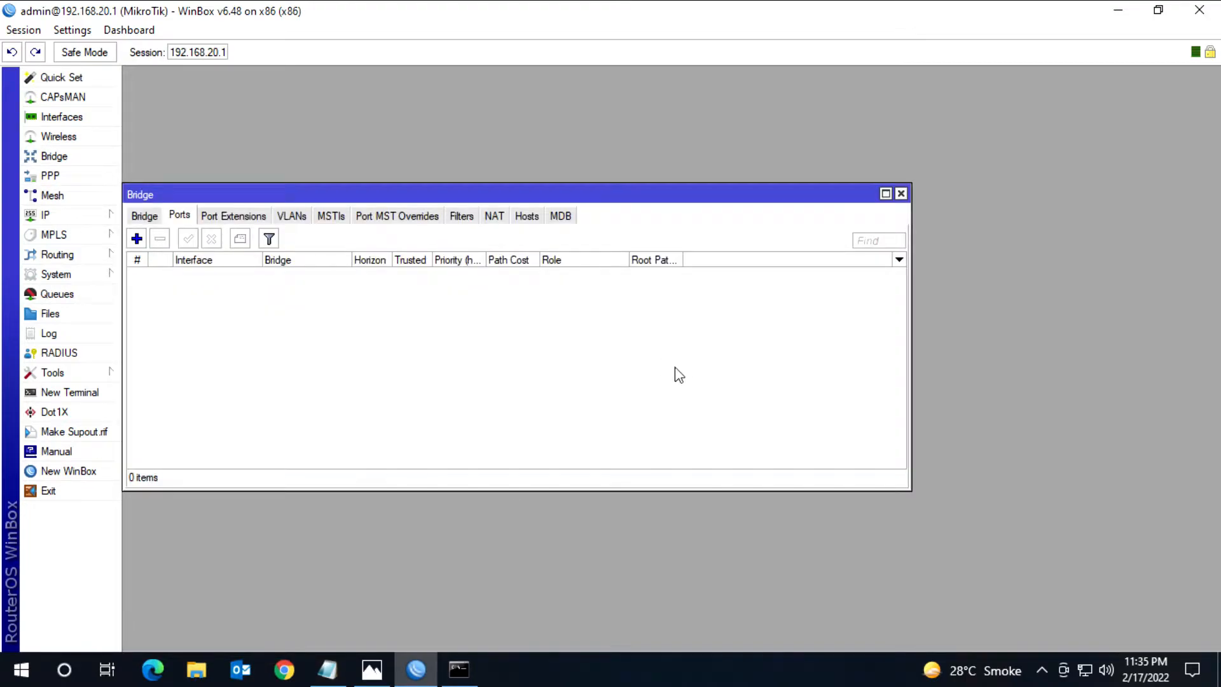
click(145, 216)
drag(272, 189, 456, 141)
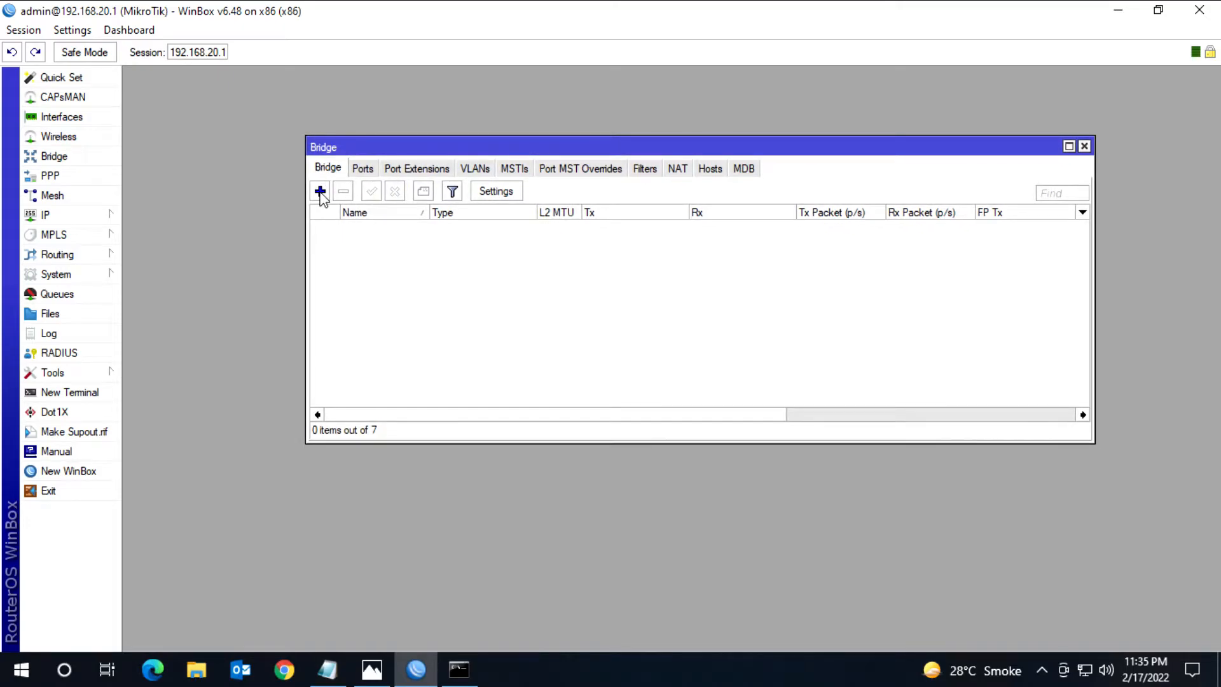
click(321, 192)
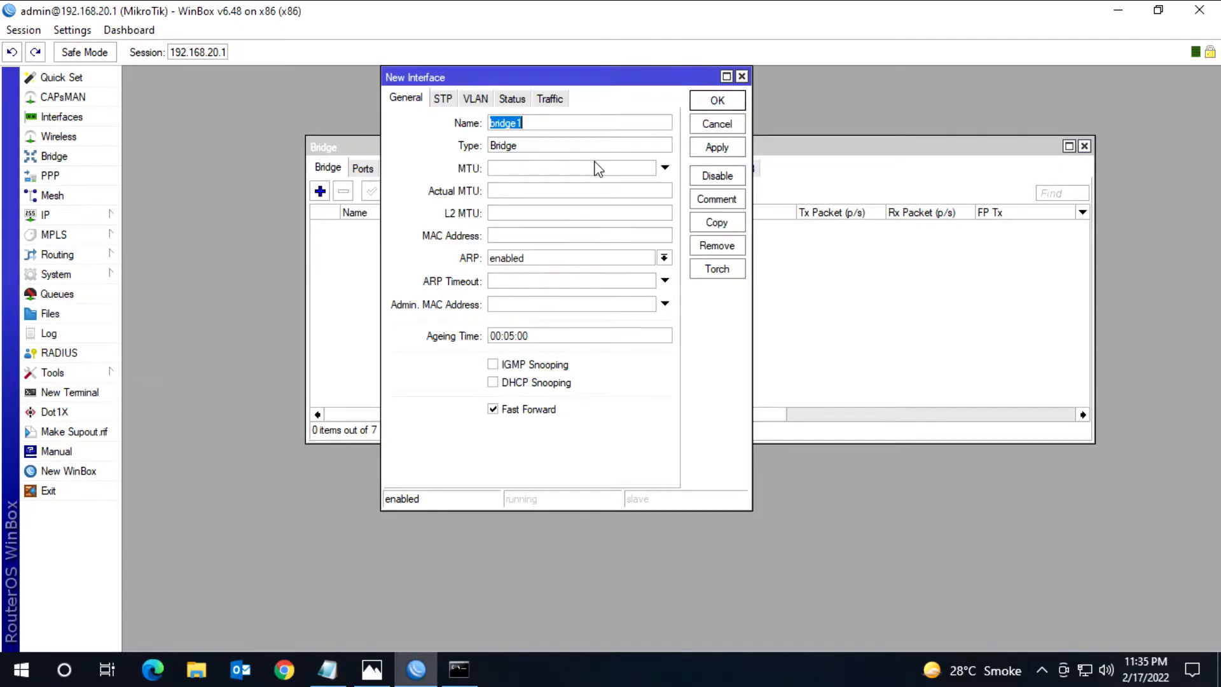
text(LAN1B)
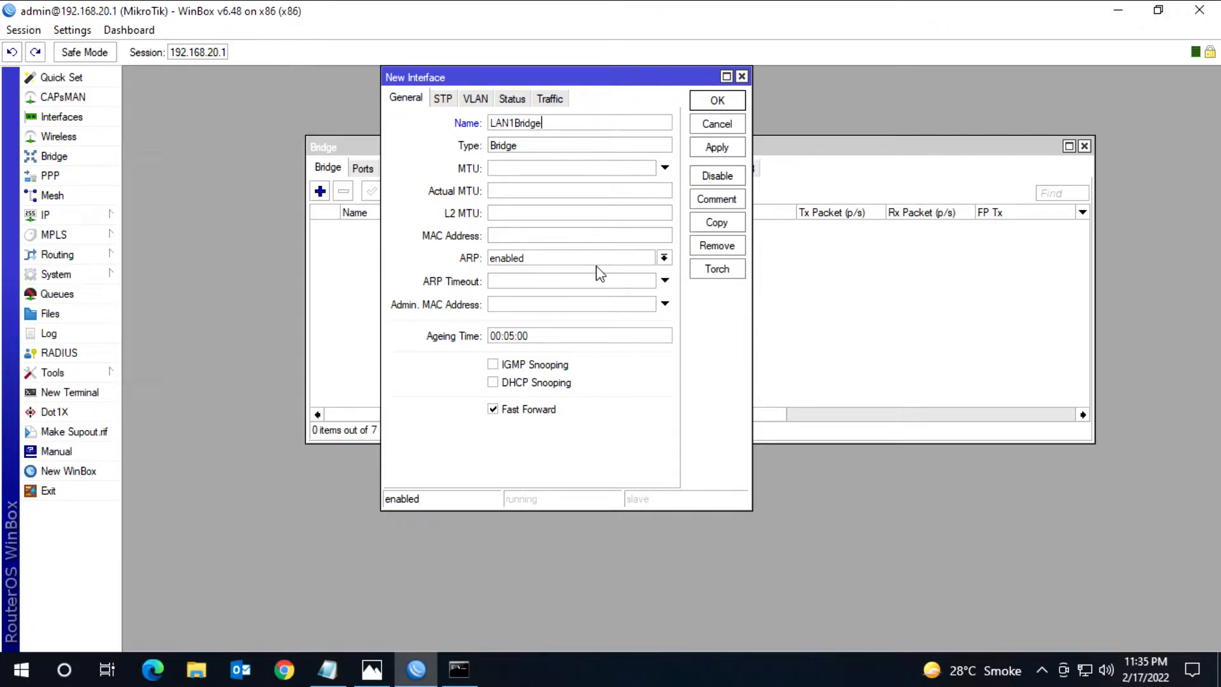
click(715, 105)
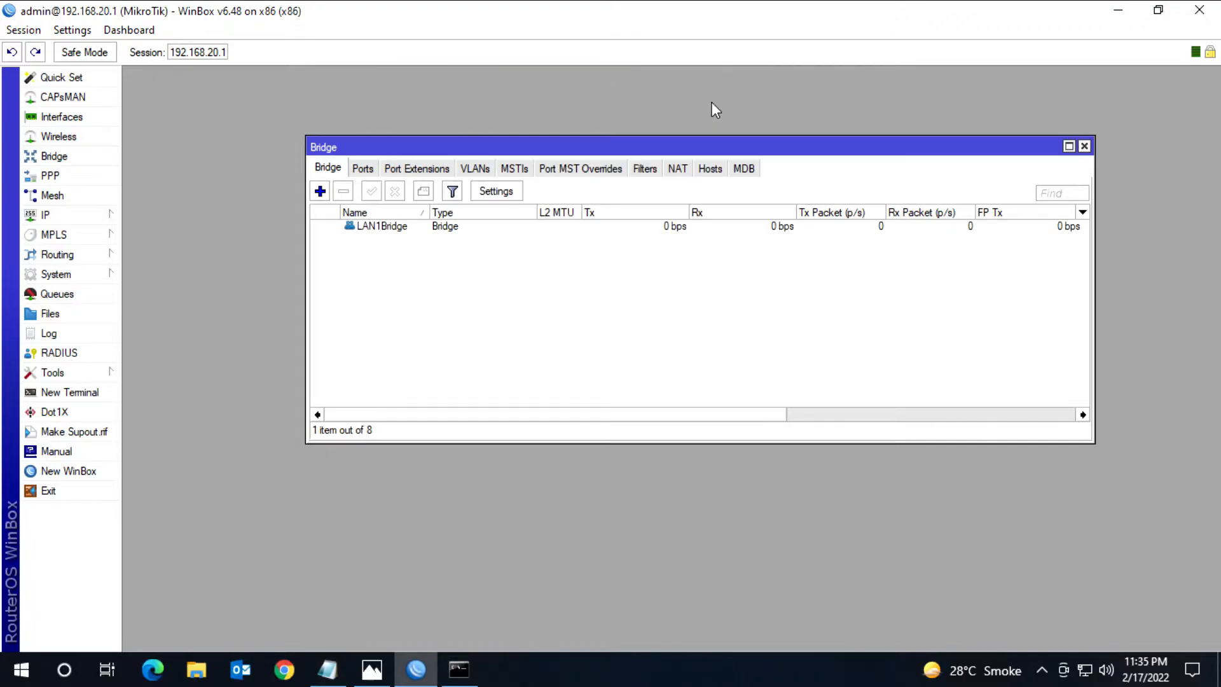
Step: Check the network diagram in Photos, return to WinBox, and add LAN1 as a port of LAN1Bridge
click(361, 171)
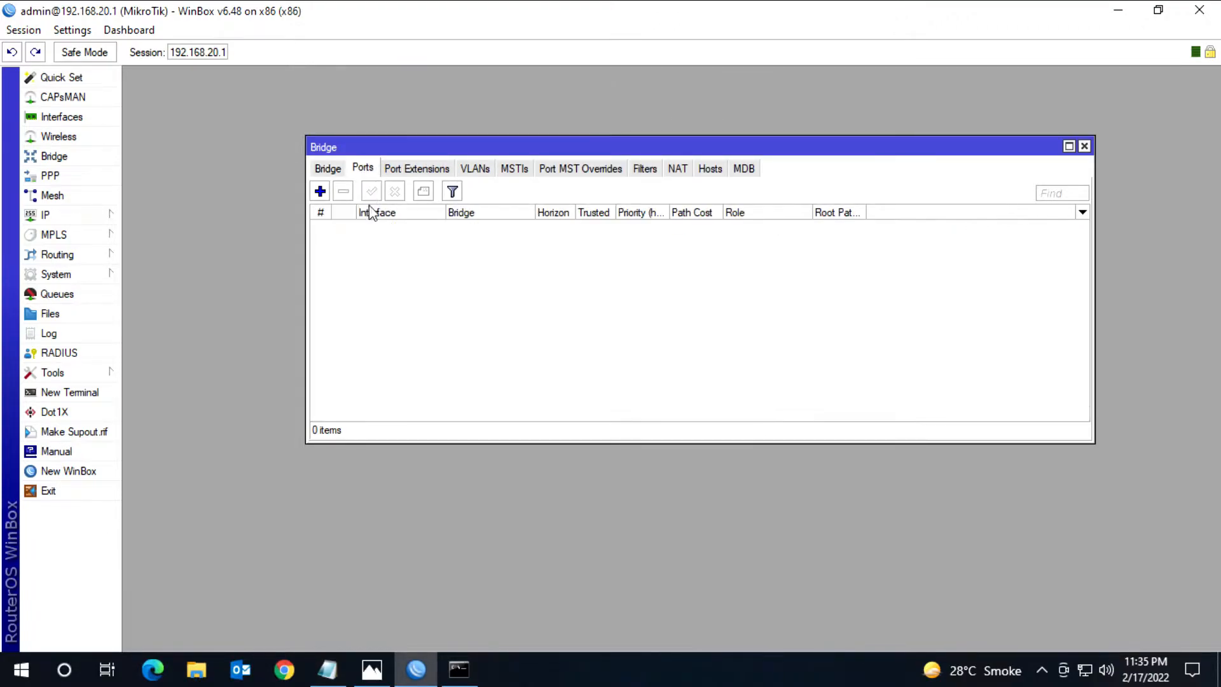
click(320, 191)
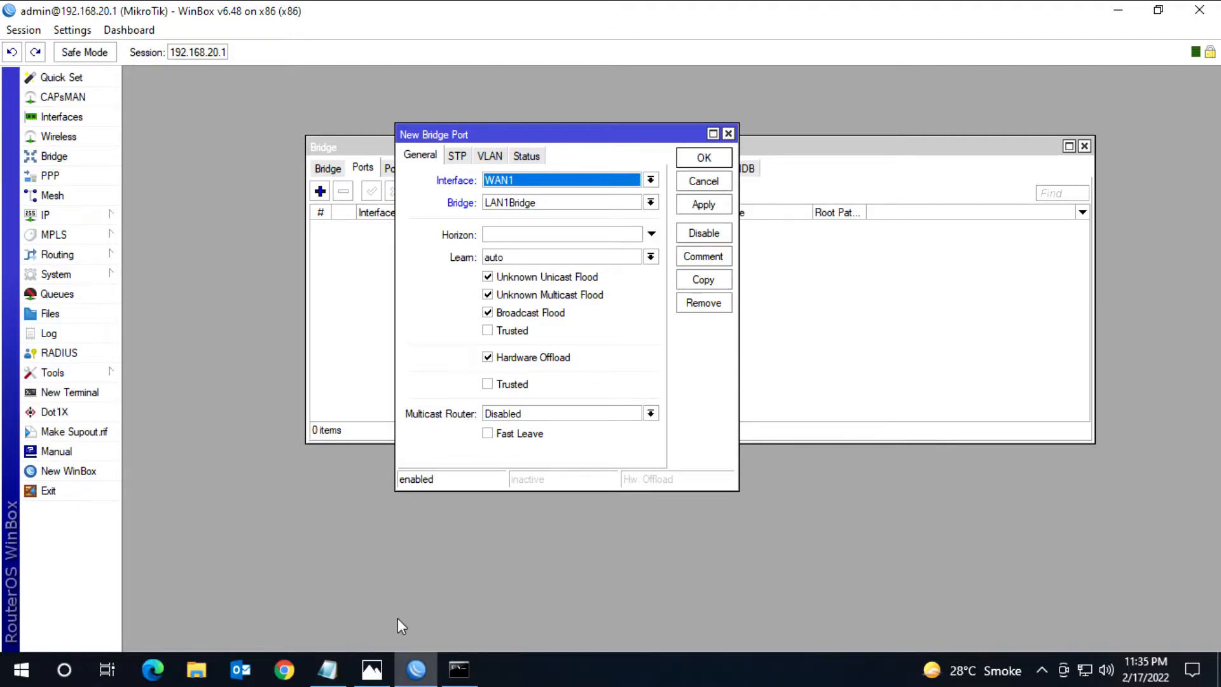
click(372, 668)
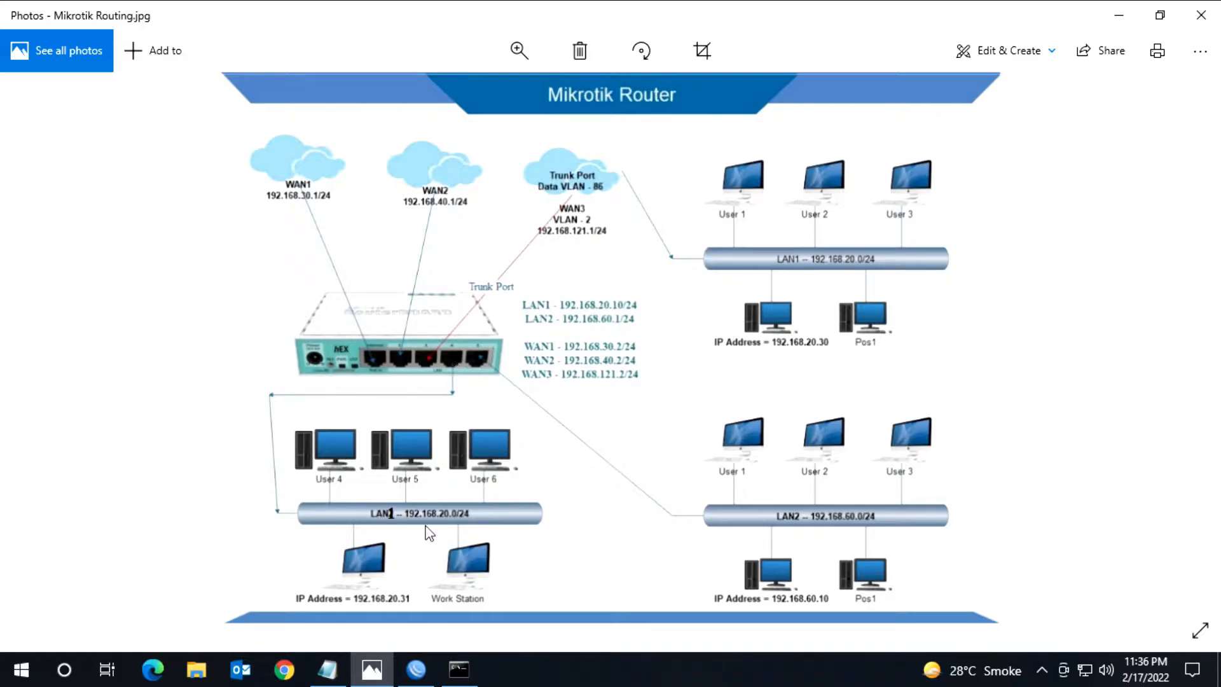
click(1118, 15)
click(648, 180)
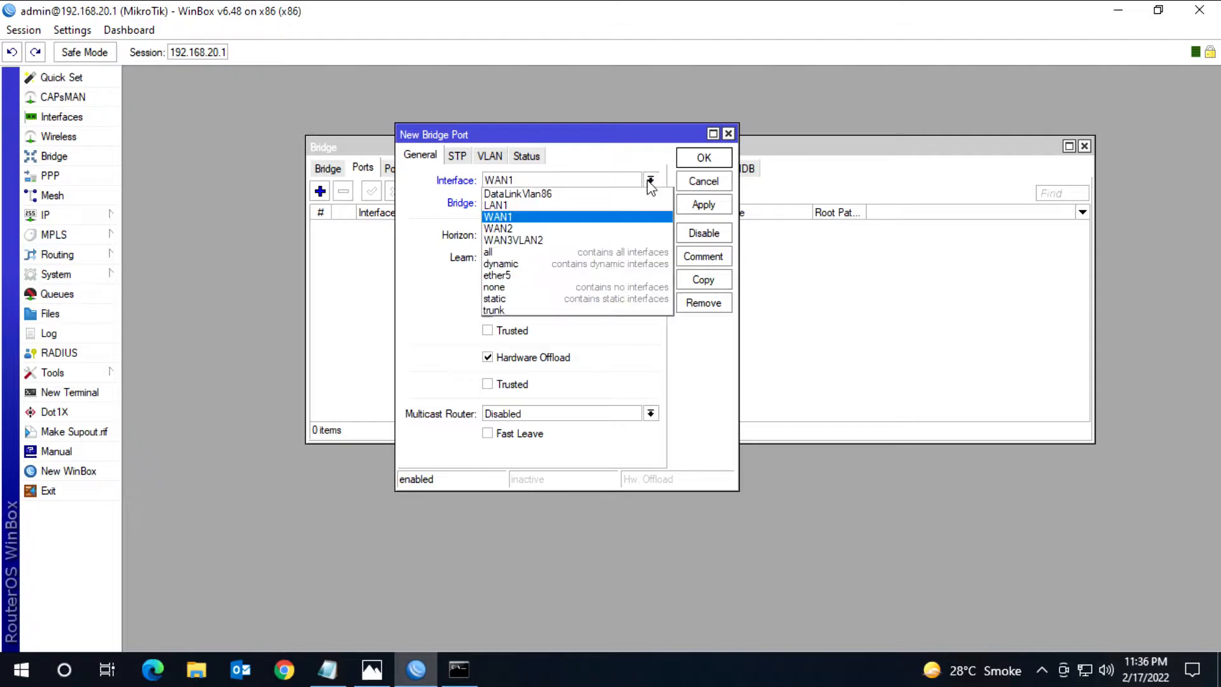
click(580, 204)
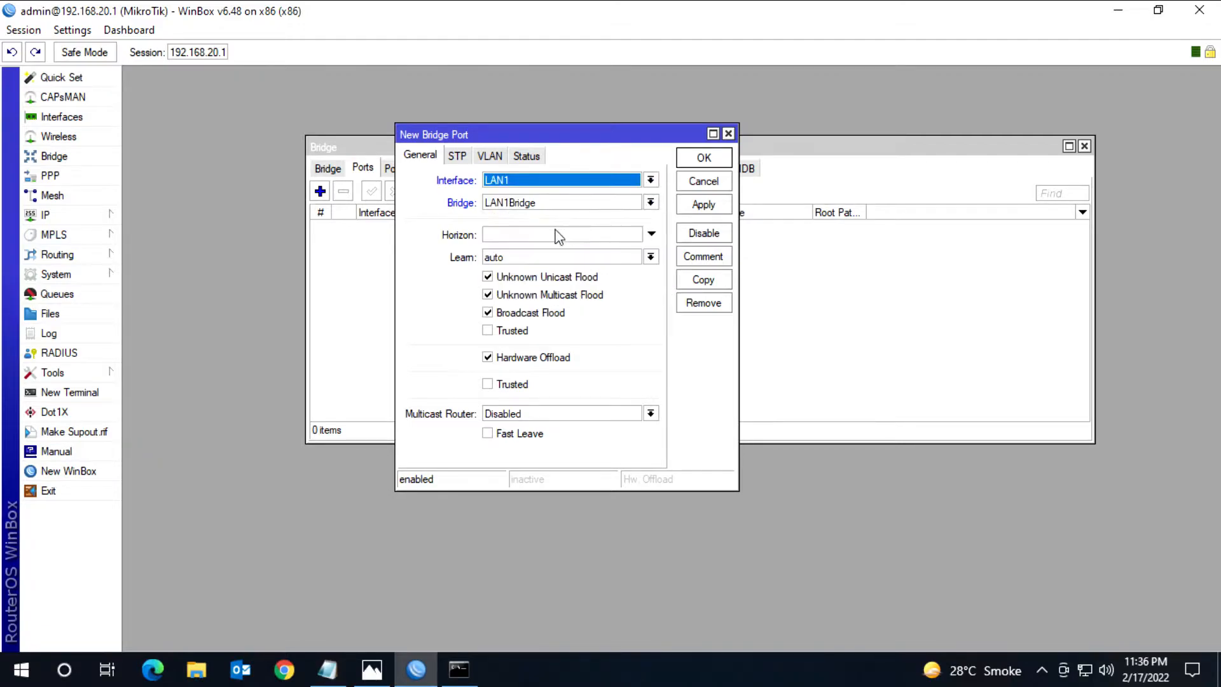
click(704, 157)
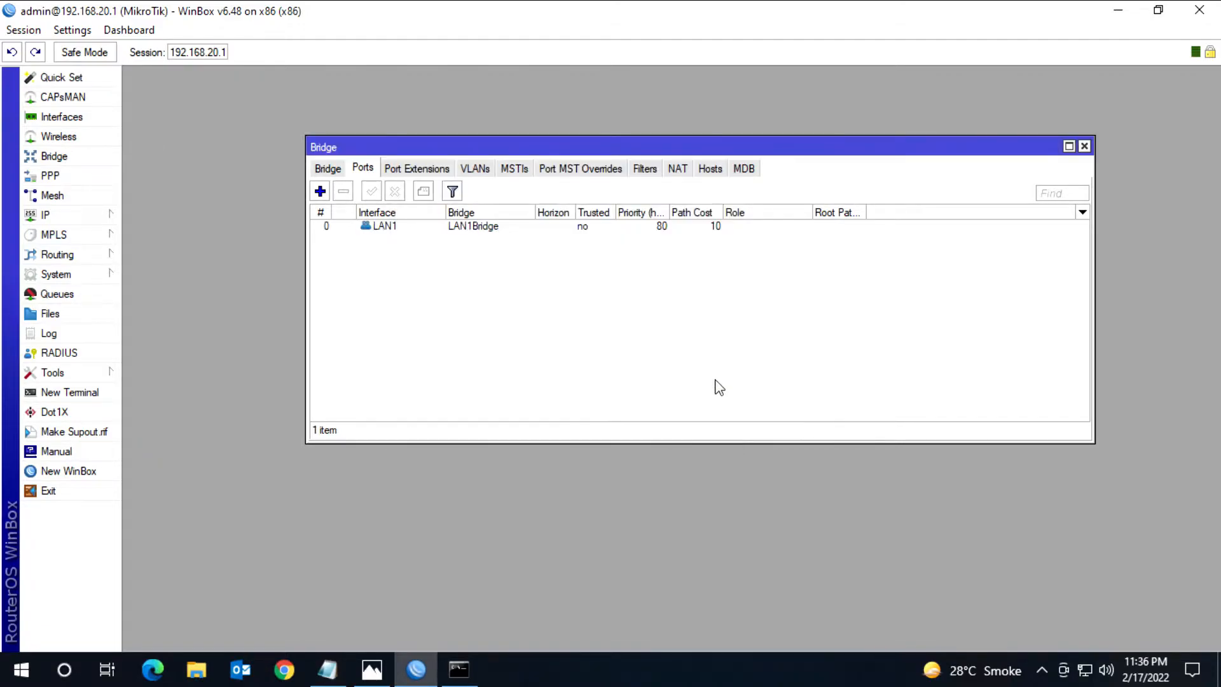
Step: Add the DataLinkVlan86 interface as a port of LAN1Bridge
click(319, 191)
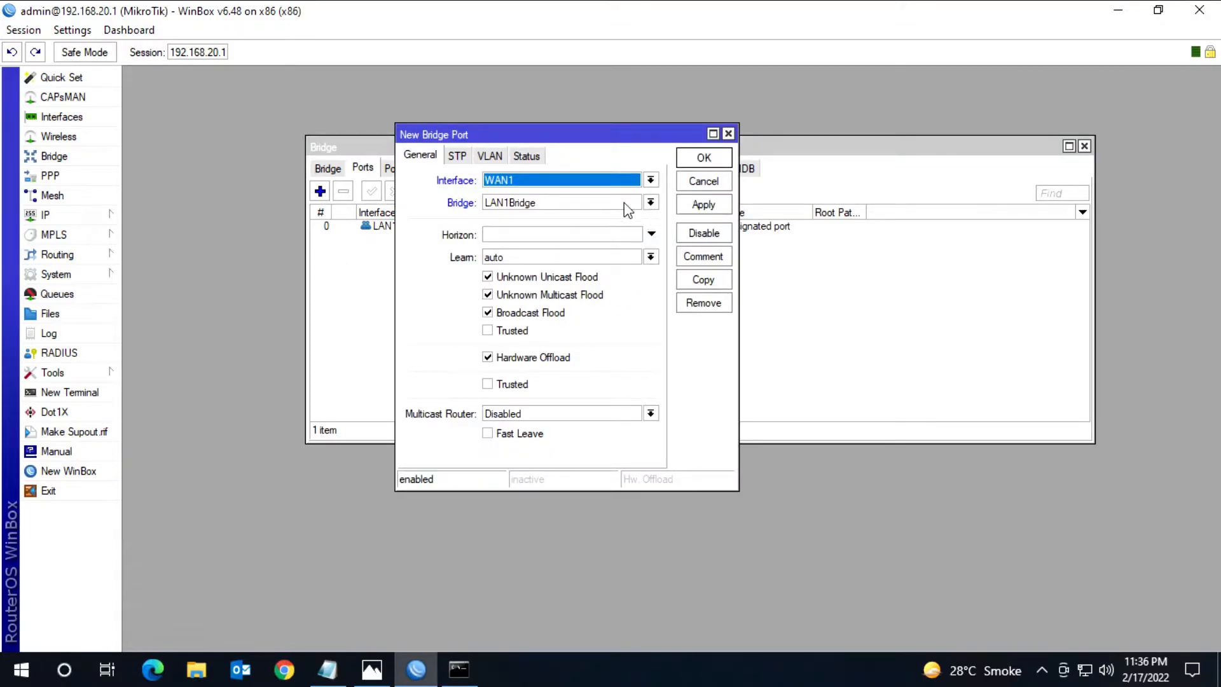
click(650, 180)
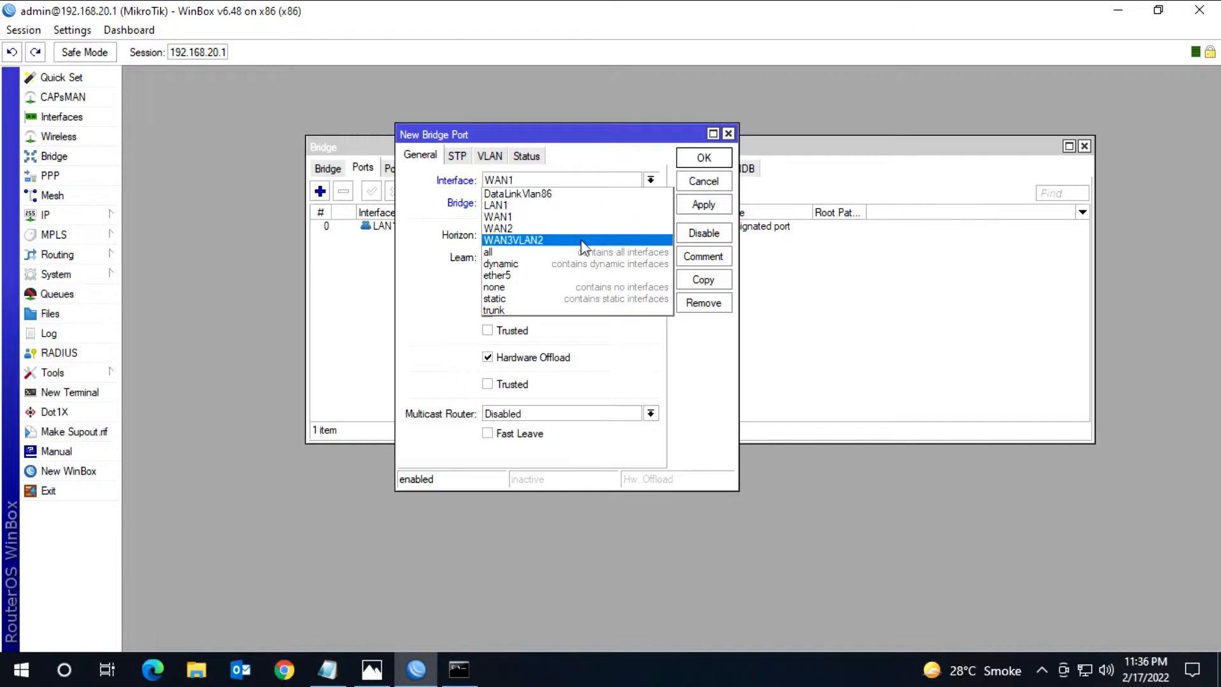
click(560, 194)
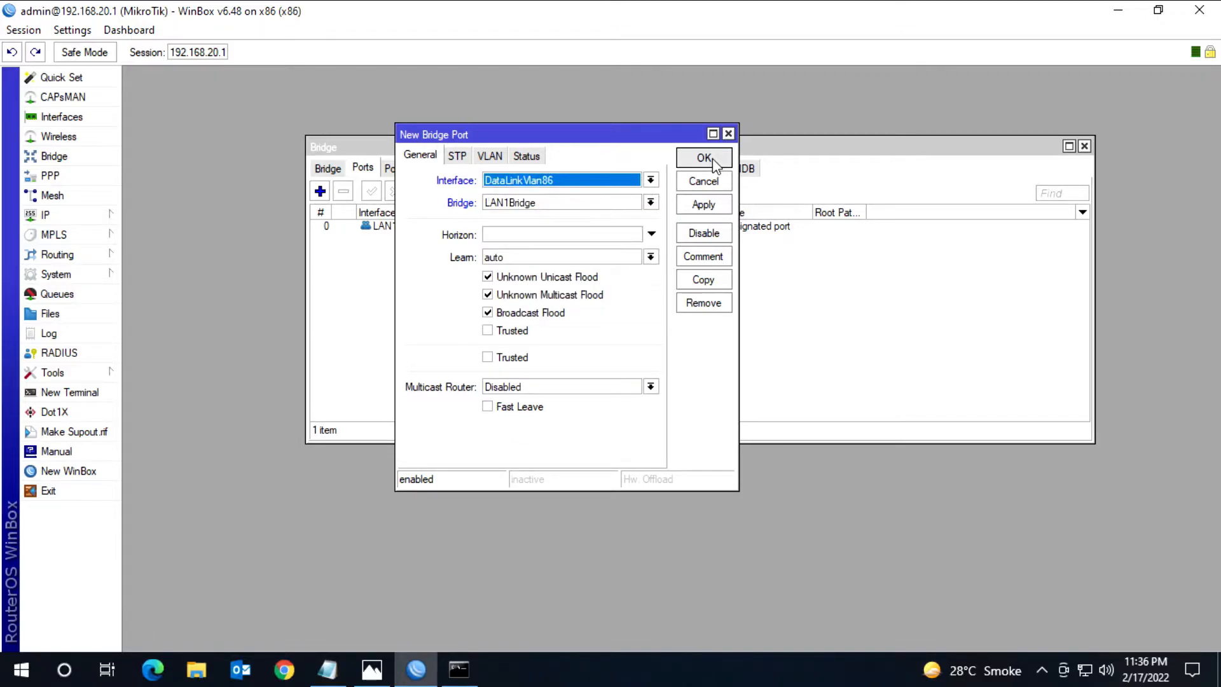
click(703, 160)
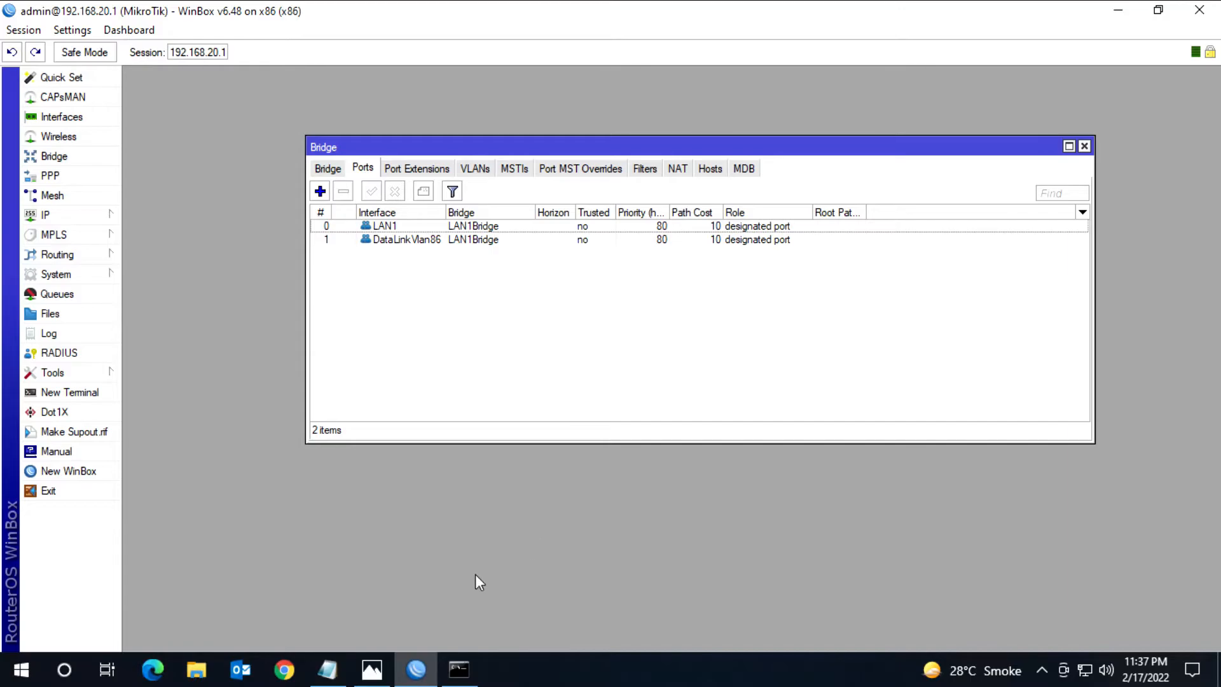
Step: Switch to the Windows command prompt and repeat the ping to 192.168.20.30
click(459, 668)
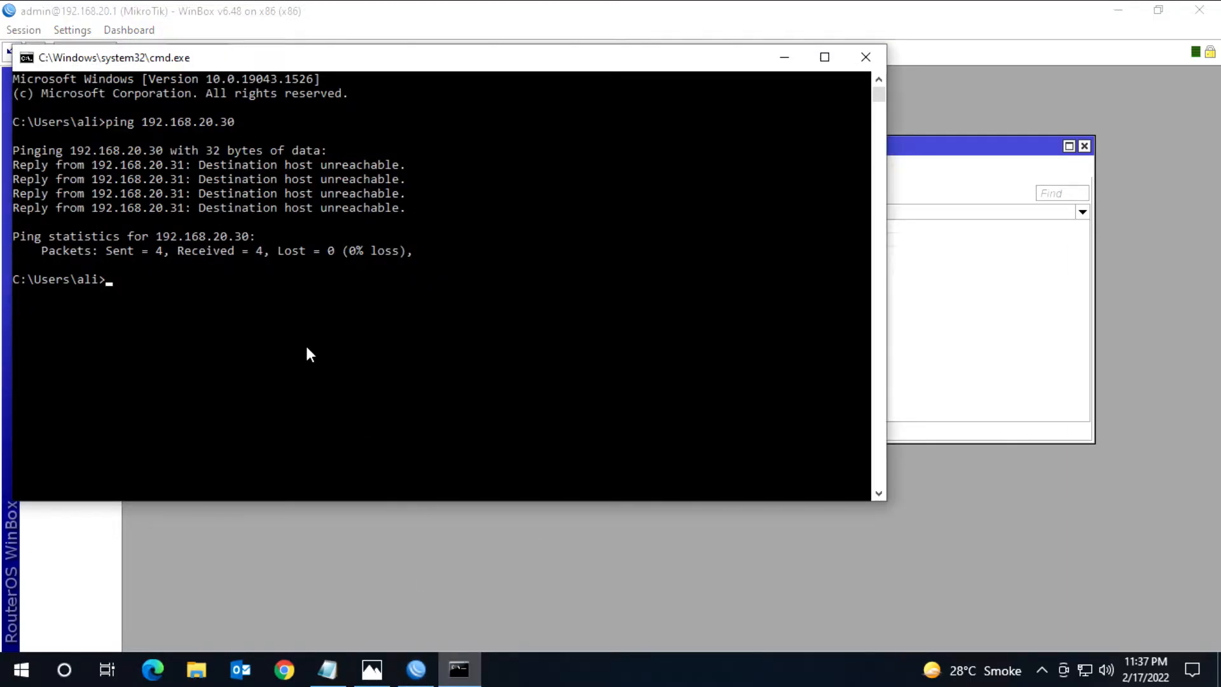
key(Up)
key(Return)
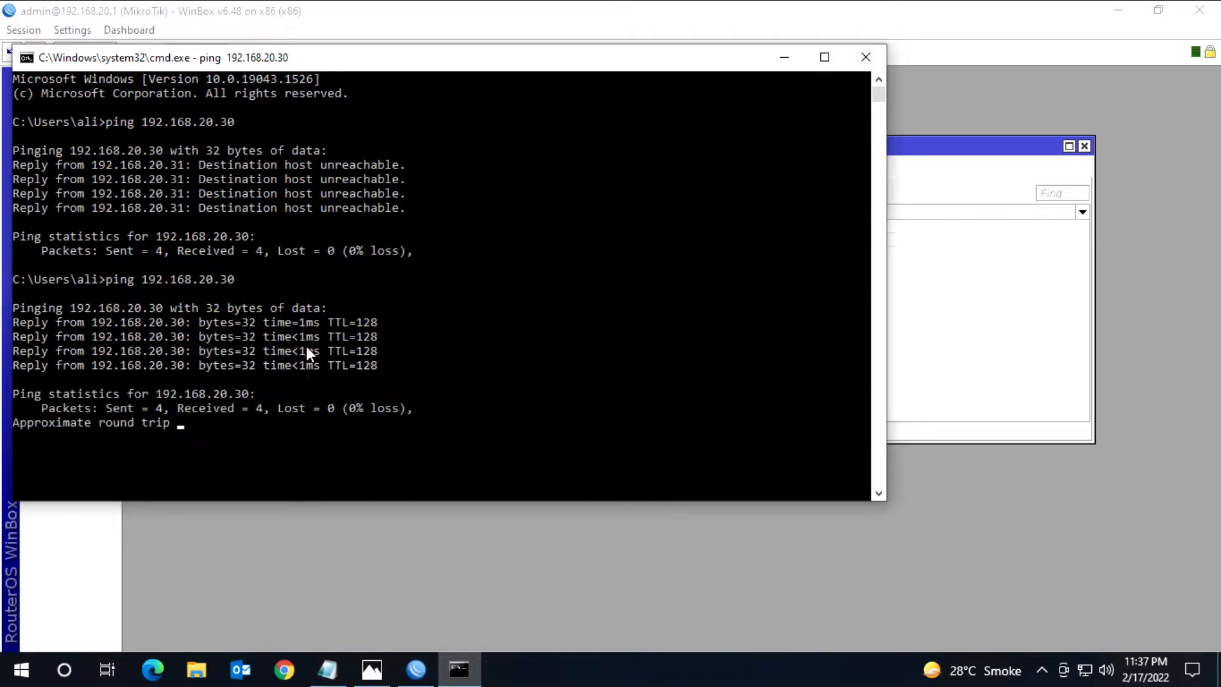
Step: Check the network diagram in Photos, and close the command prompt and the Bridge window in WinBox
click(371, 668)
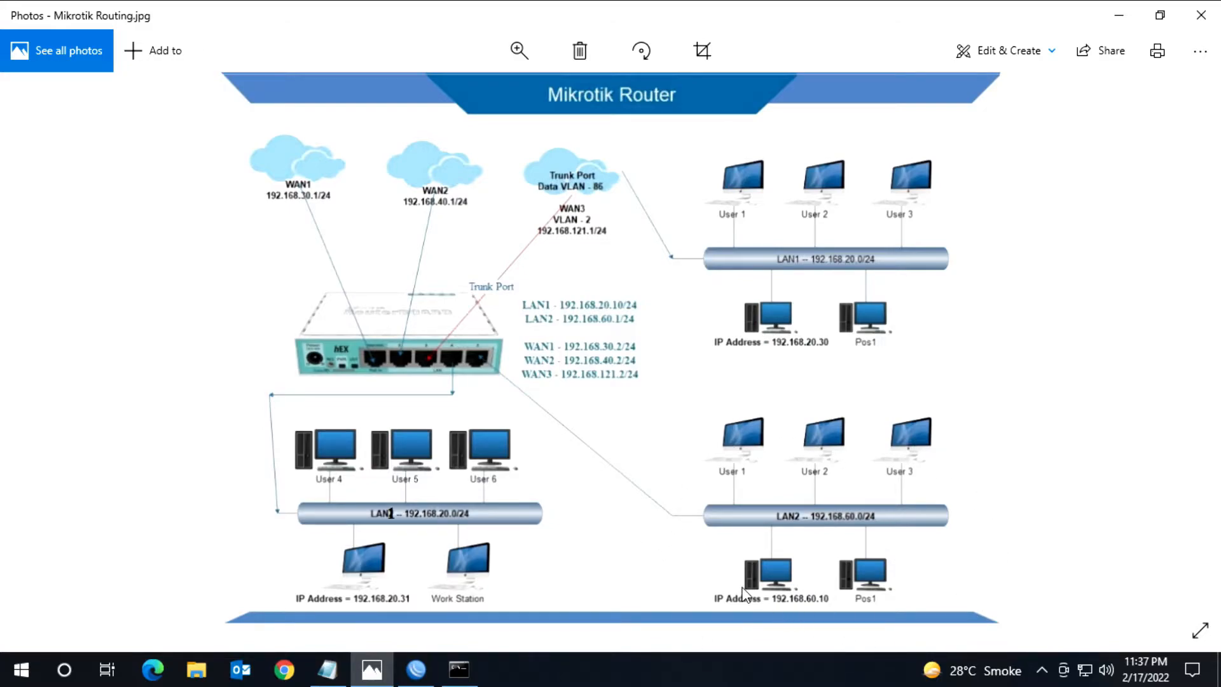
click(1118, 14)
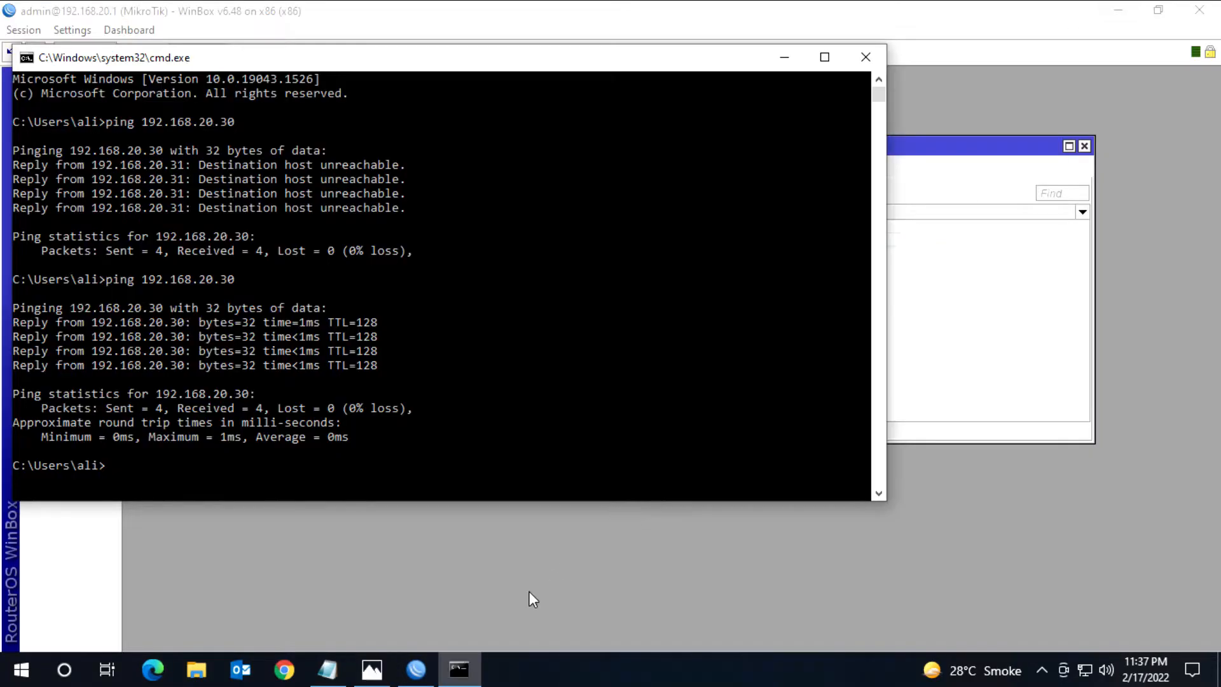
click(864, 59)
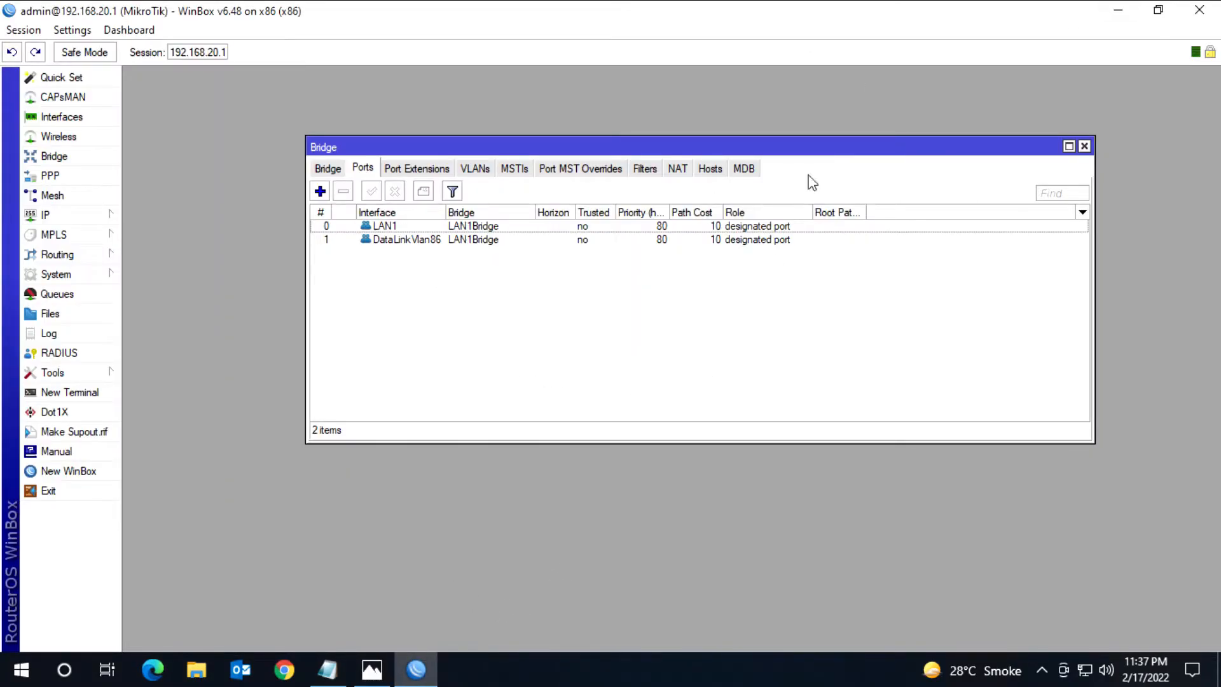
click(1084, 146)
Step: Rename the ether5 interface as LAN2
click(109, 116)
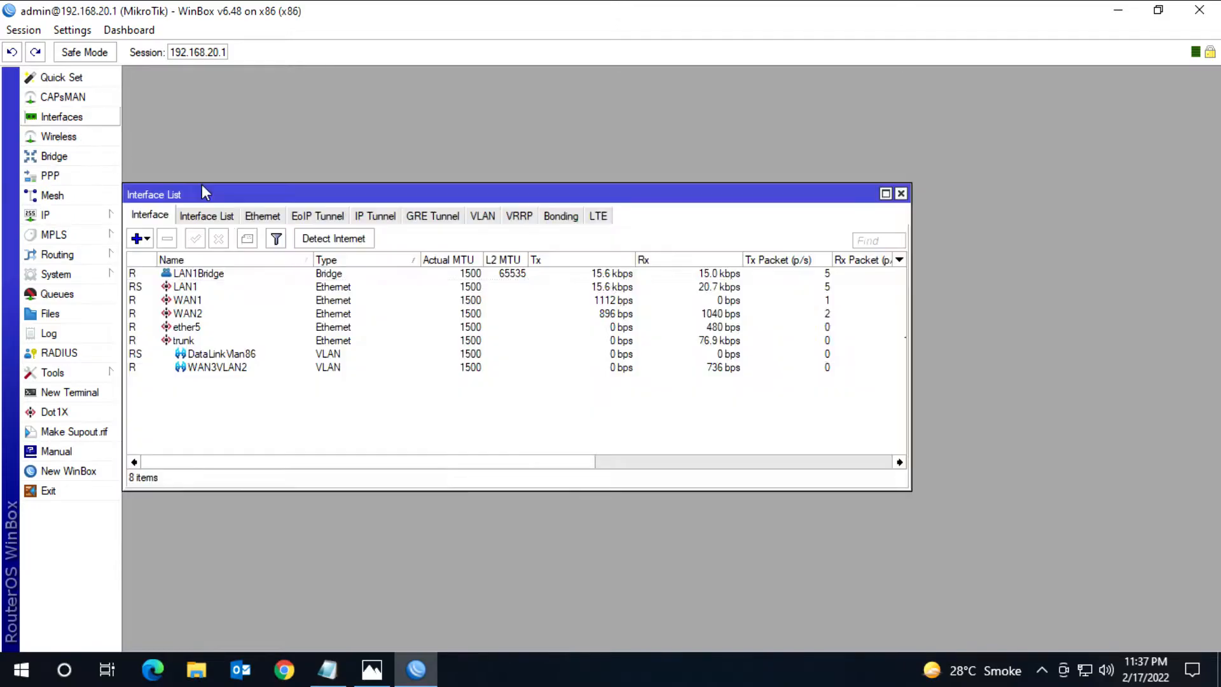
double_click(197, 328)
text(LAN2)
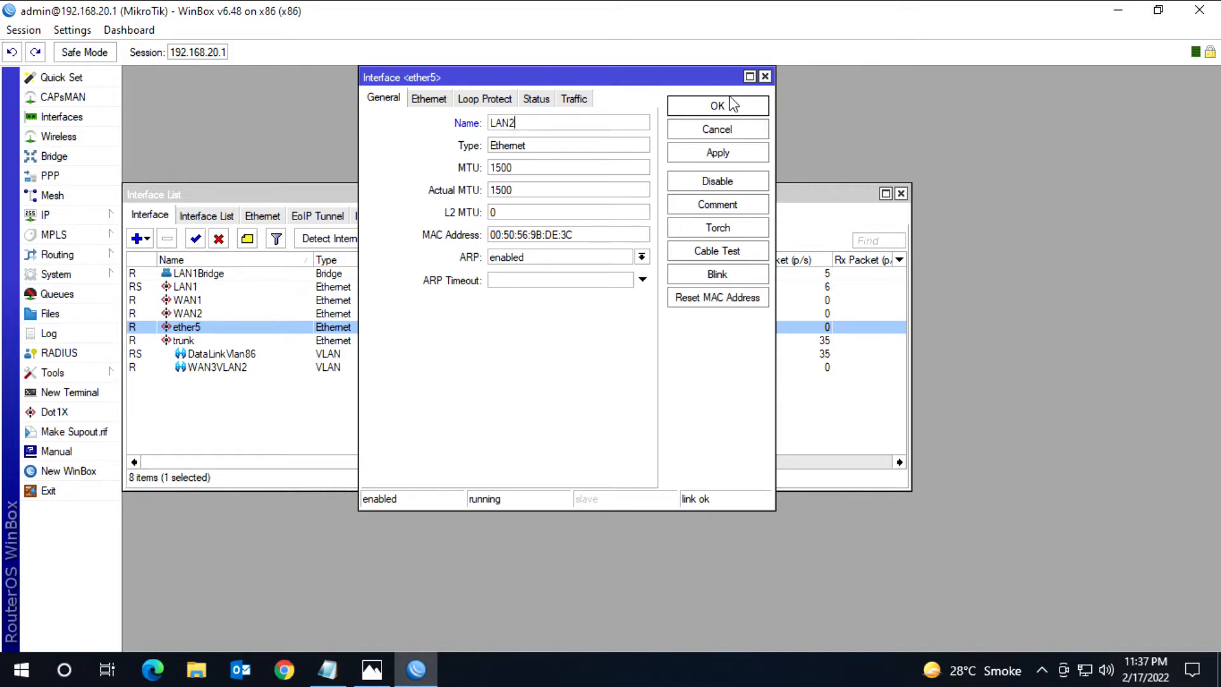
click(718, 105)
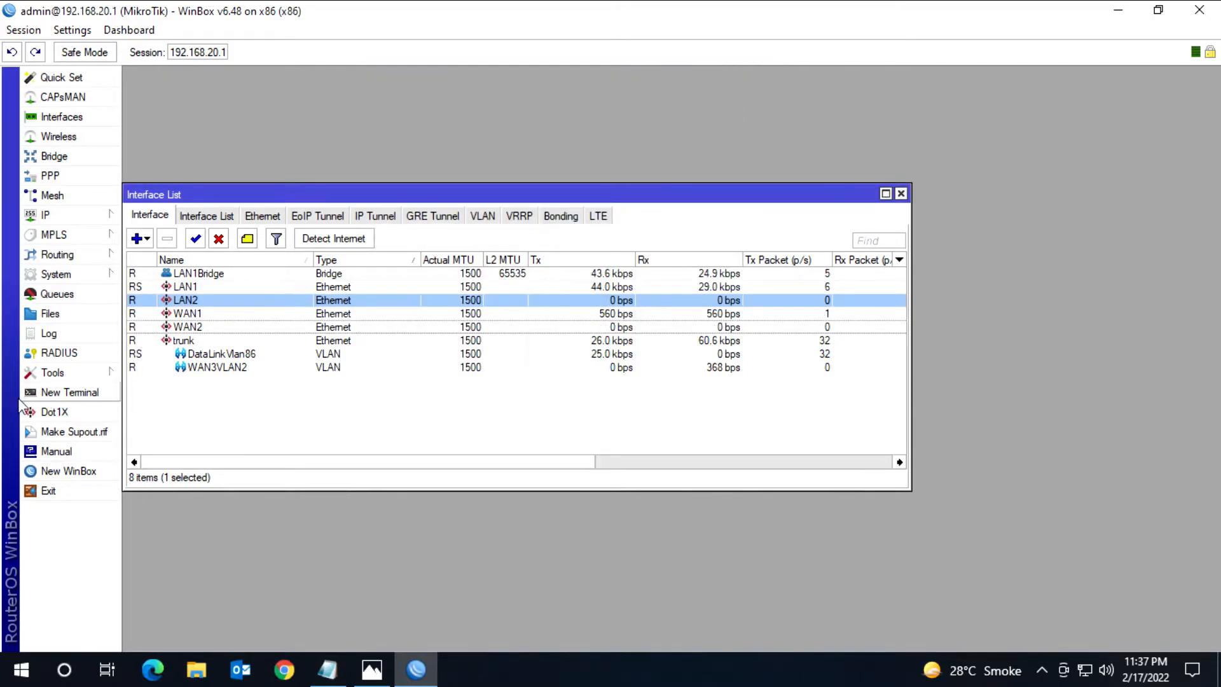
Step: Open a new RouterOS terminal and enter the ip address configuration level
click(62, 394)
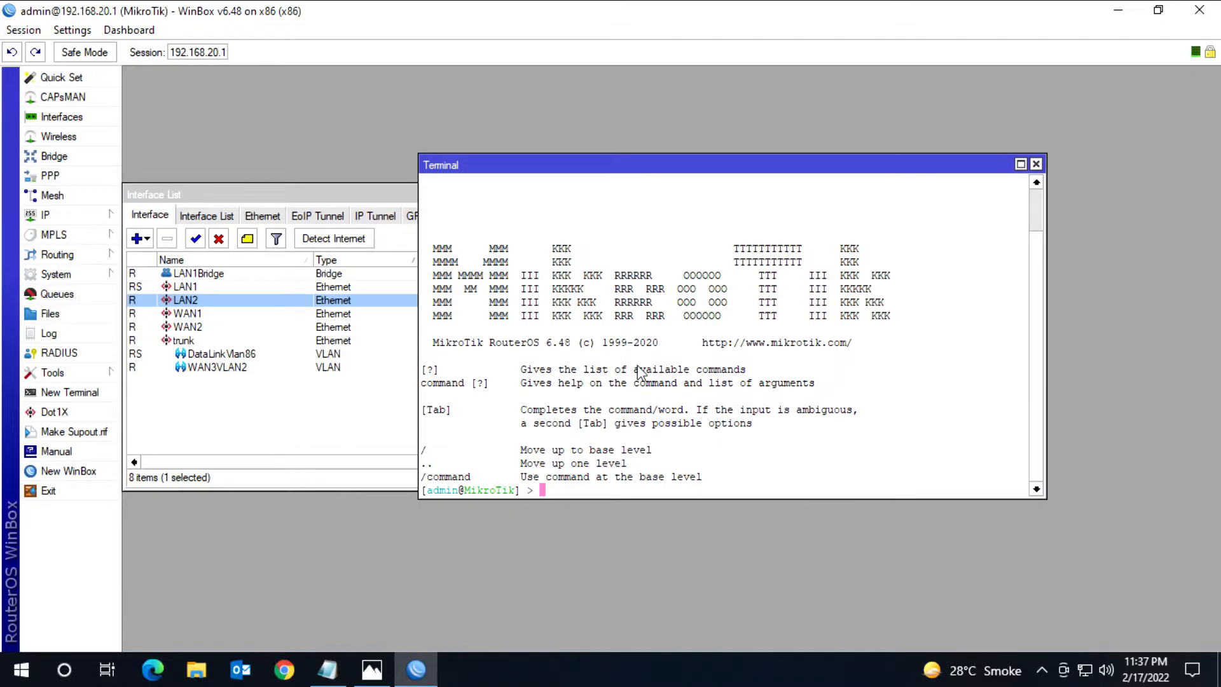
text(ip d)
key(BackSpace)
text(address)
key(Return)
Step: Add the address 192.168.60.1/24 to interface LAN2 and return the terminal to the base level
text(add address=192.168)
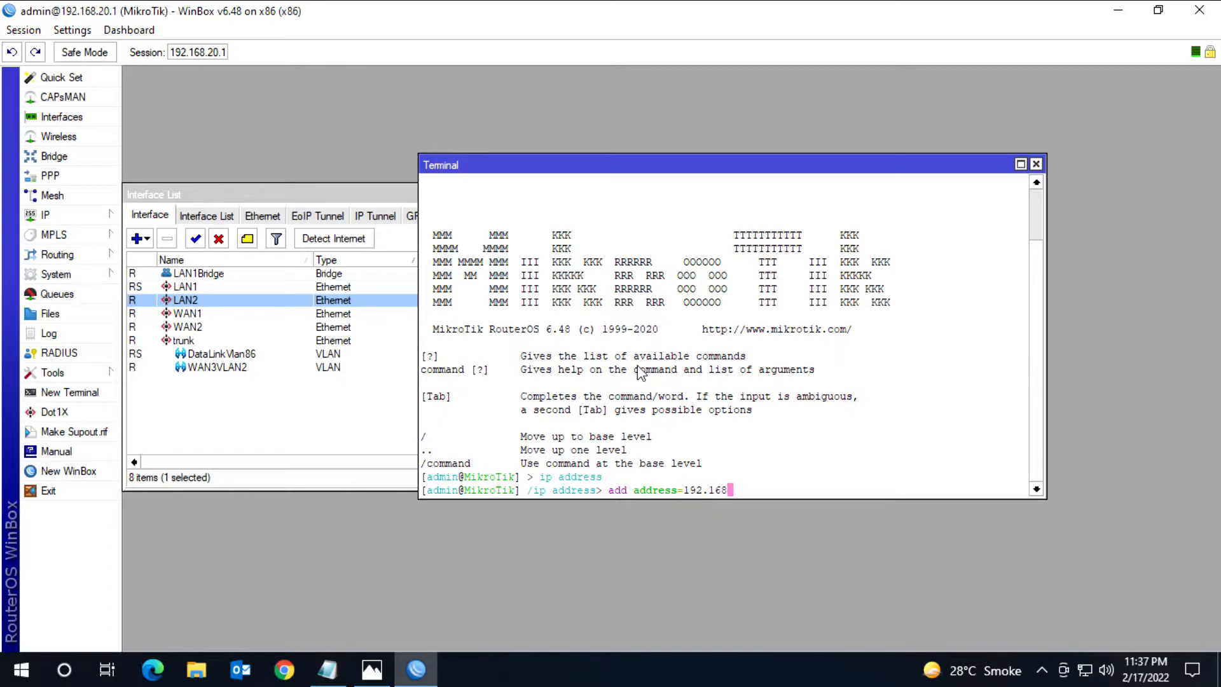
text(.60.1/24 i)
key(Tab)
text(LAN2)
key(Return)
text(..)
key(Return)
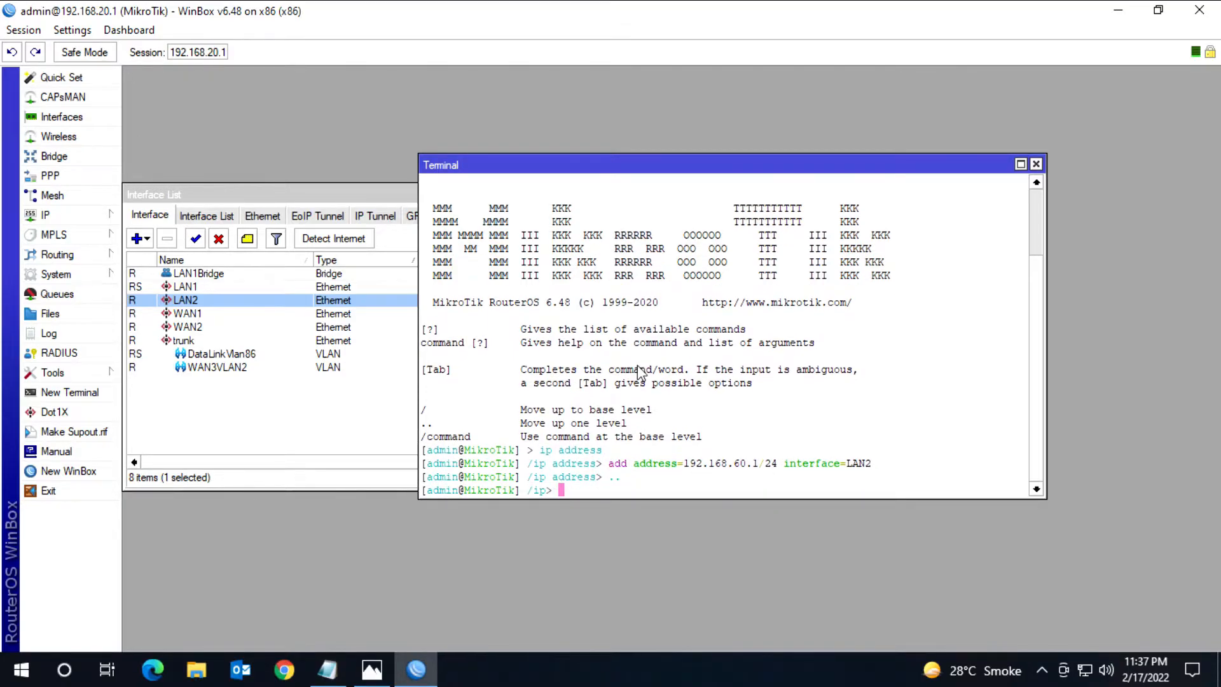
text(..)
key(Return)
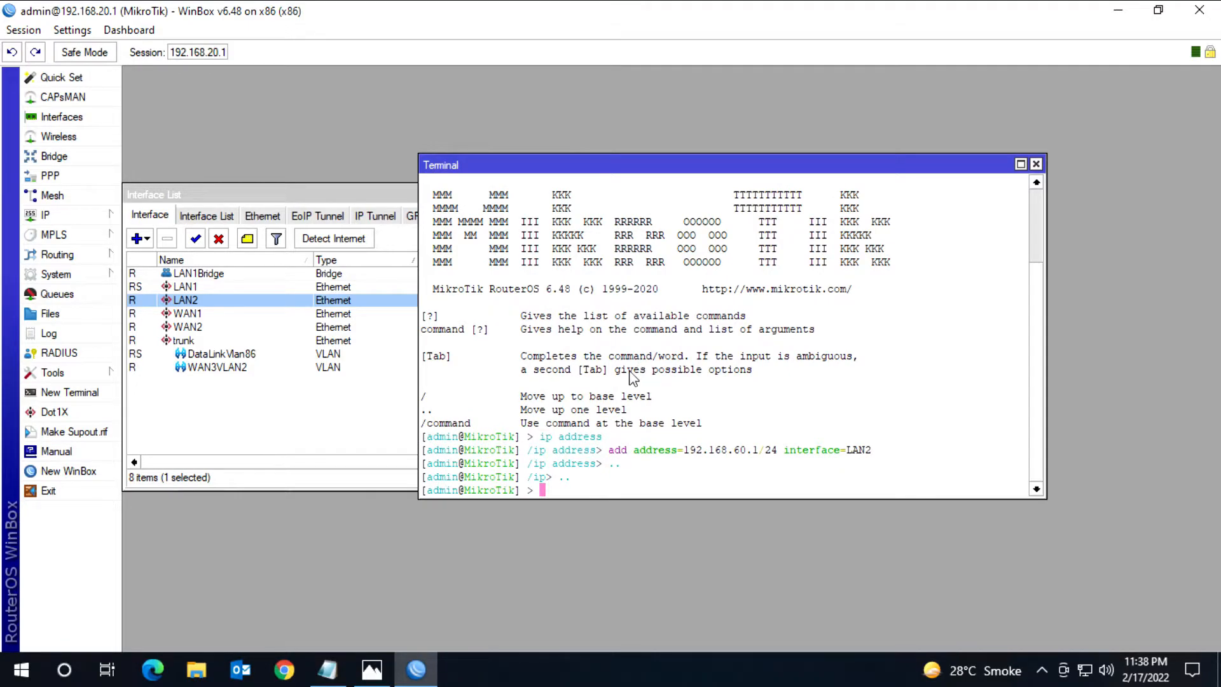
Step: Check the network diagram in Photos, return to the WinBox terminal, and ping the LAN2 host 192.168.60.10
click(372, 669)
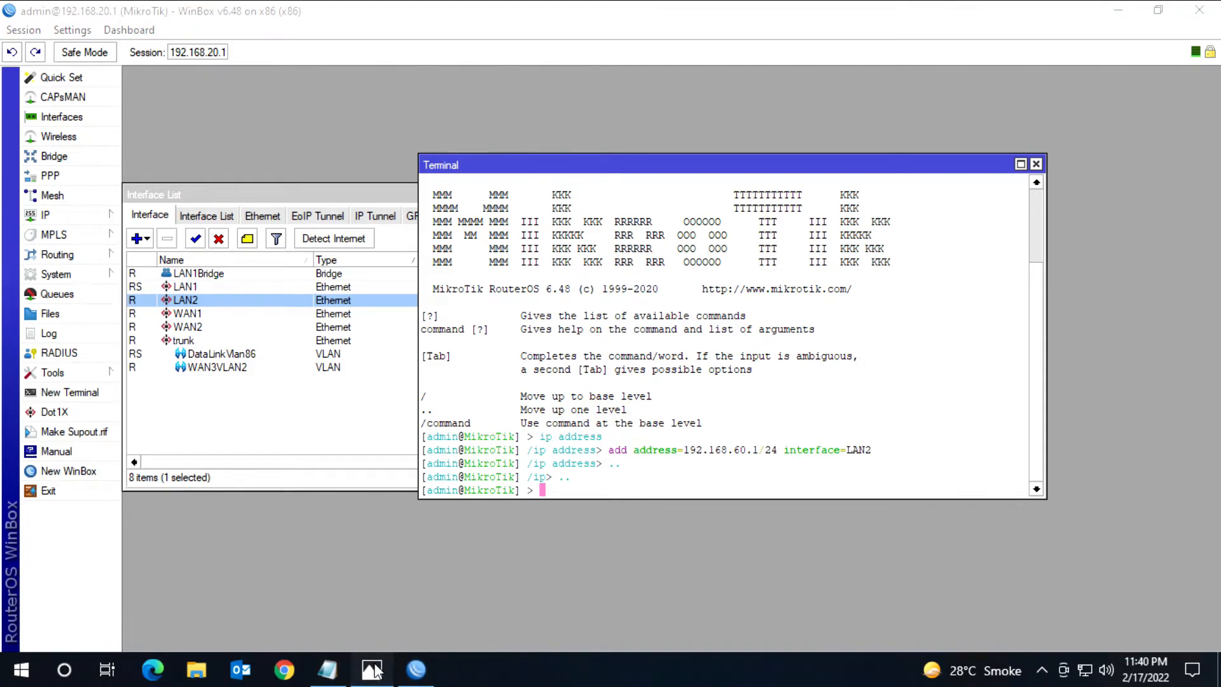
click(372, 670)
click(1119, 16)
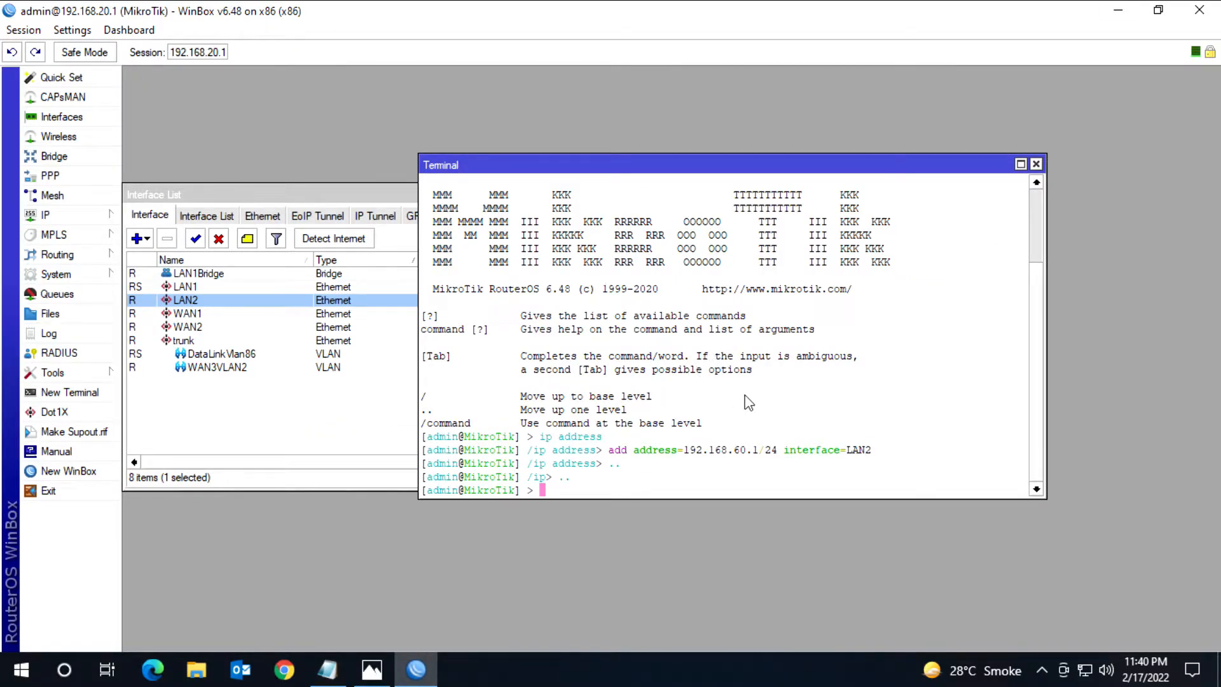
text(ping 192.168.60.10)
key(Return)
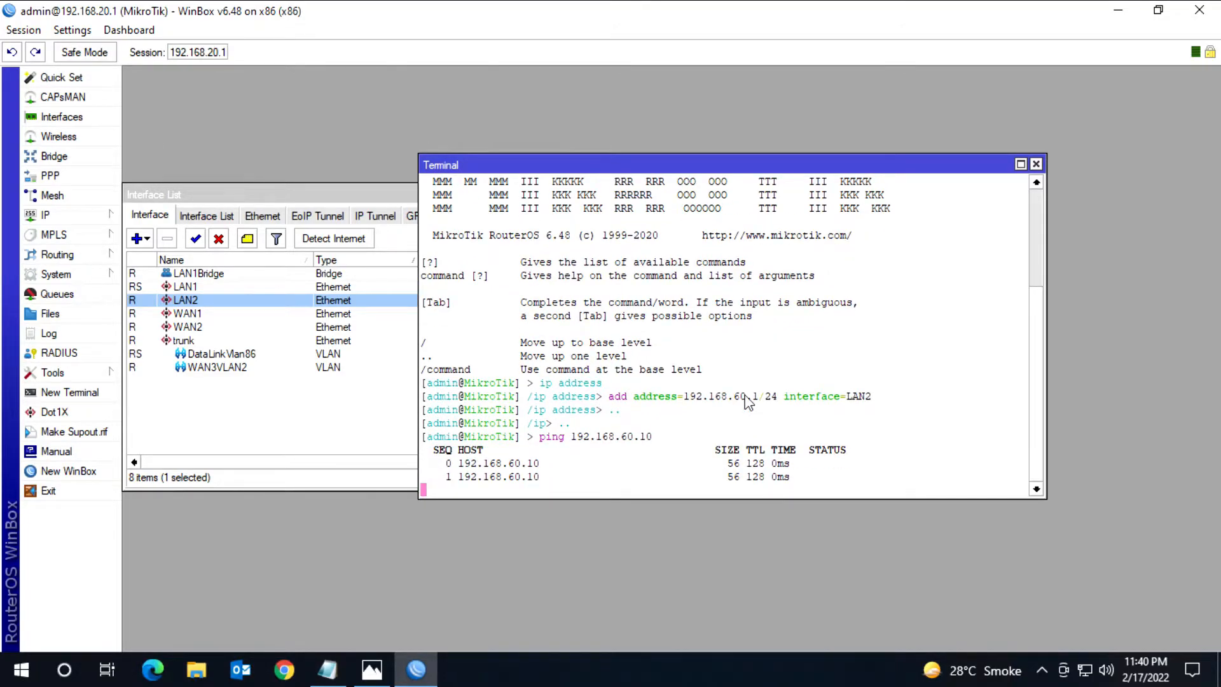
key(ctrl+c)
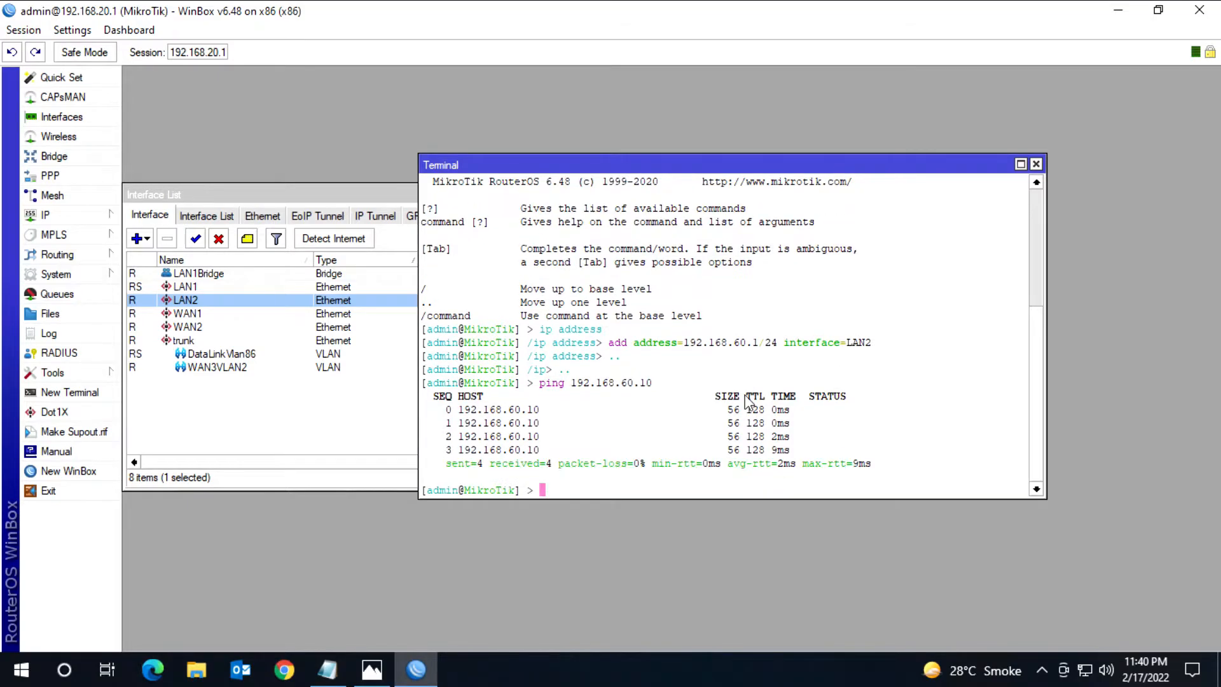
Step: Check the network diagram in Photos, return to WinBox, and open the firewall's NAT rules
click(371, 671)
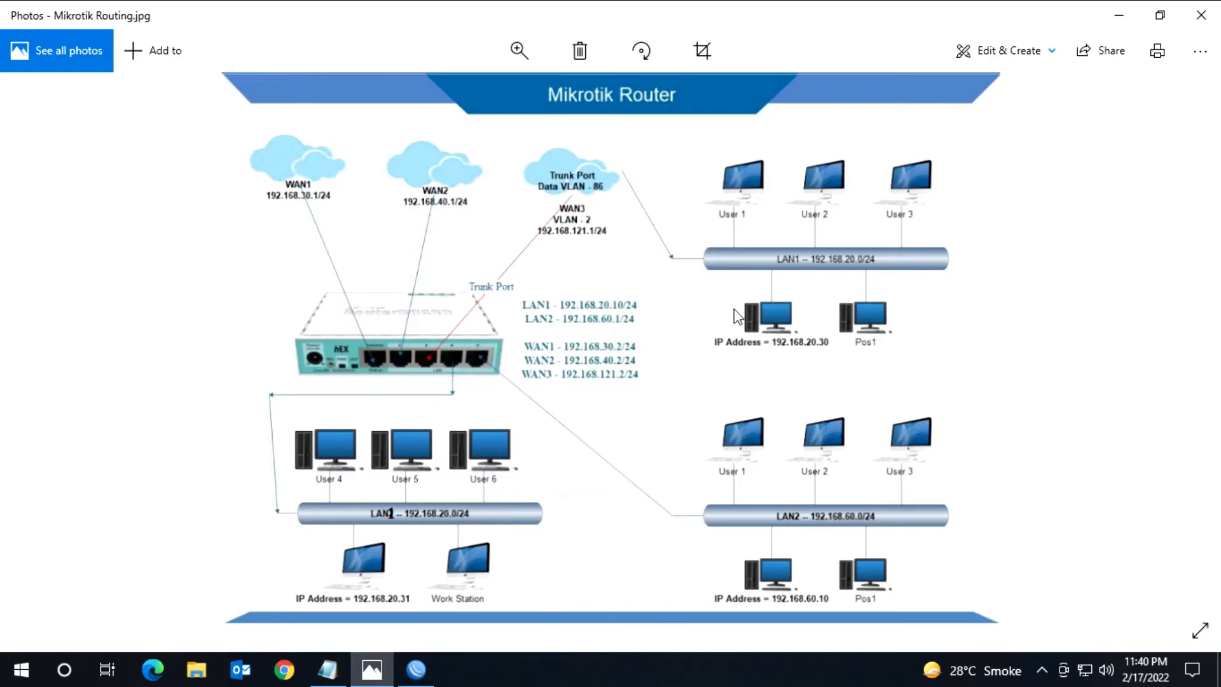
click(1118, 15)
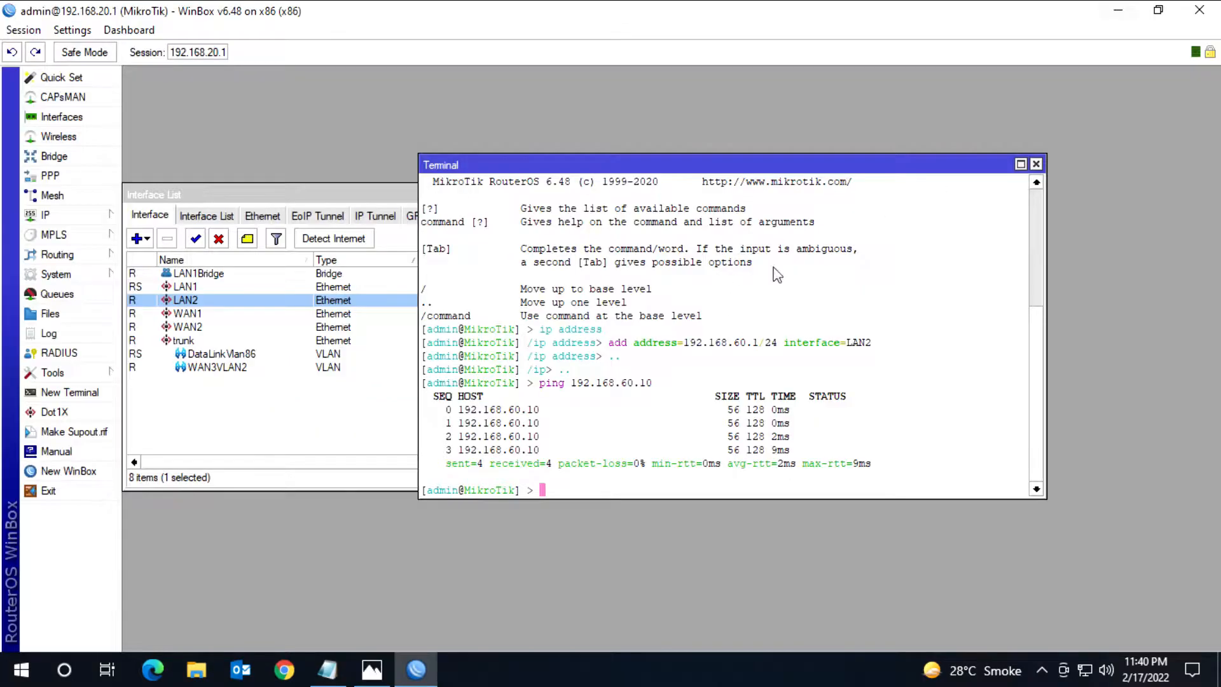
click(68, 217)
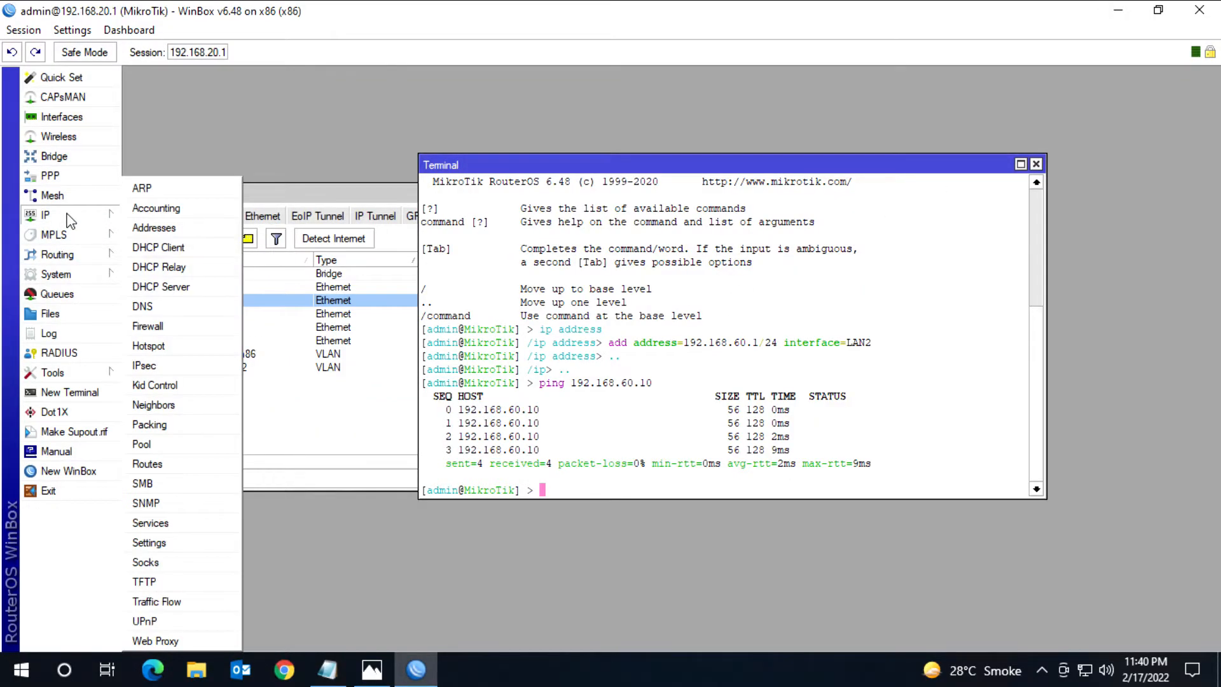
click(162, 330)
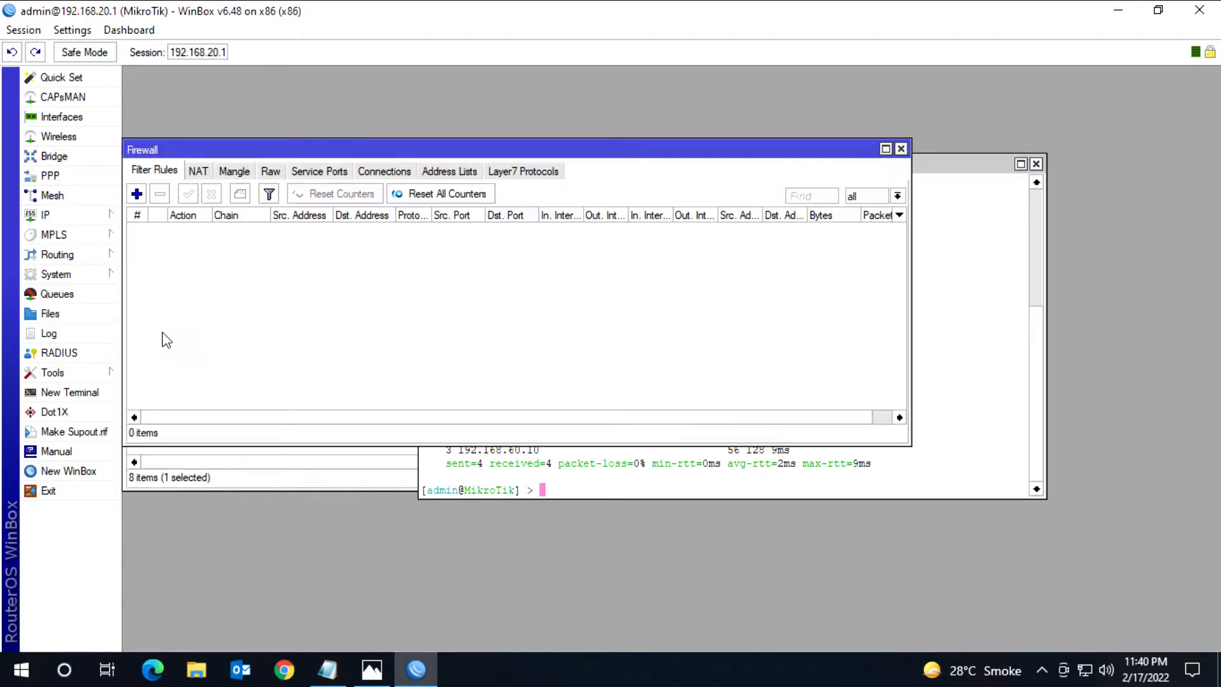
click(197, 172)
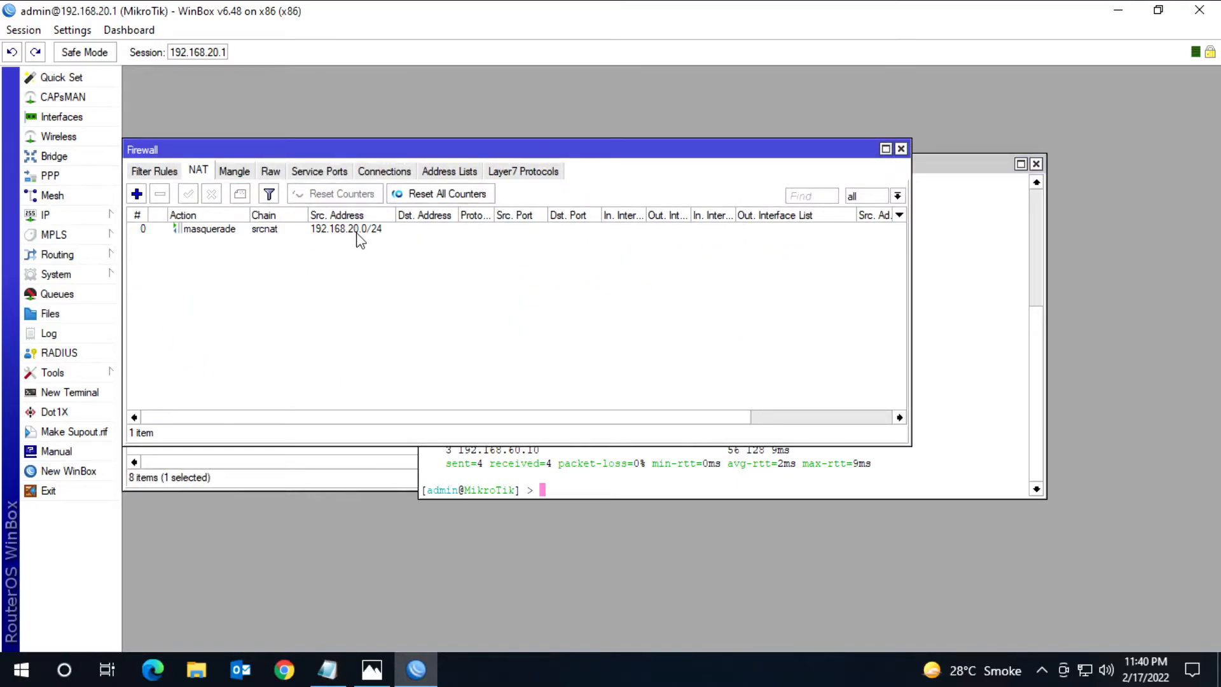
Step: Start a new NAT rule on the srcnat chain with source address 192.168.60.0/24
click(137, 194)
click(375, 100)
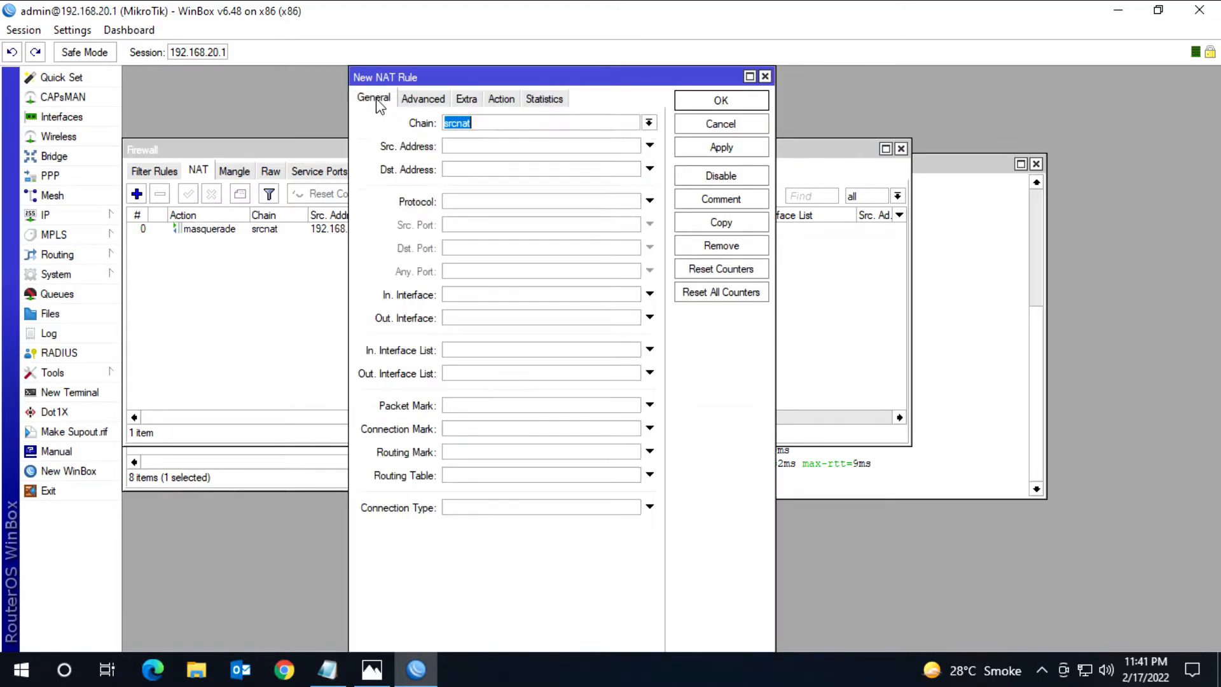
click(487, 150)
text(192.168.6)
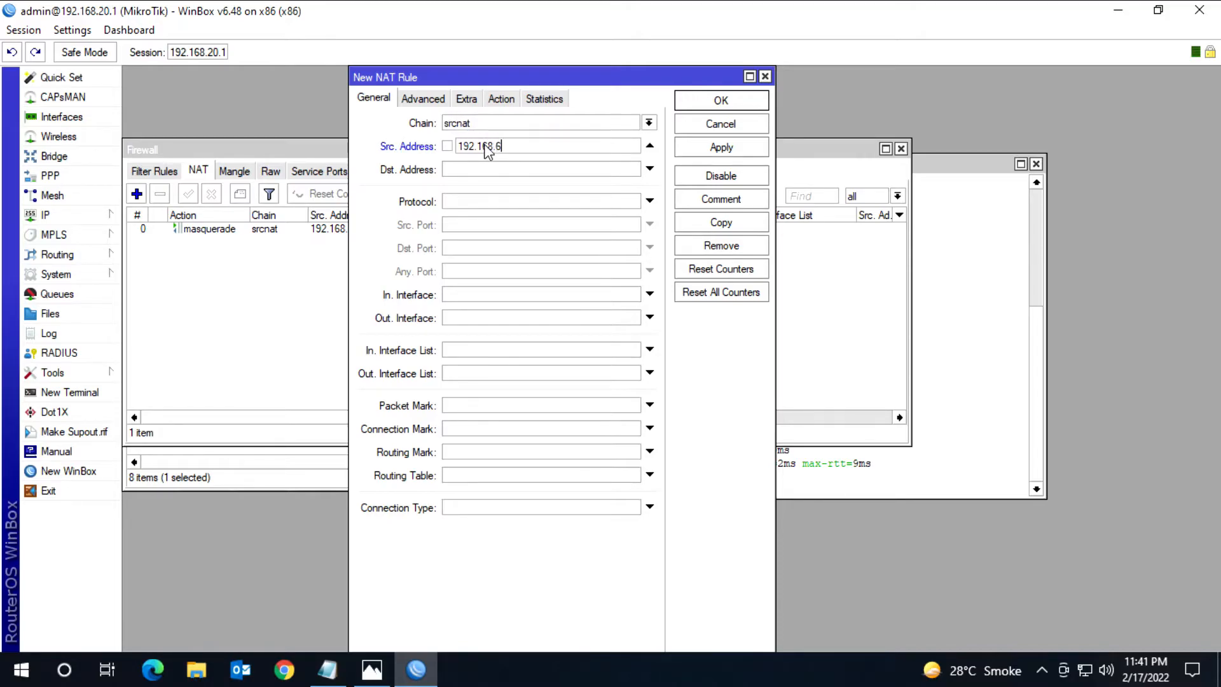
key(BackSpace)
key(BackSpace)
text(0/24)
drag(517, 77, 642, 86)
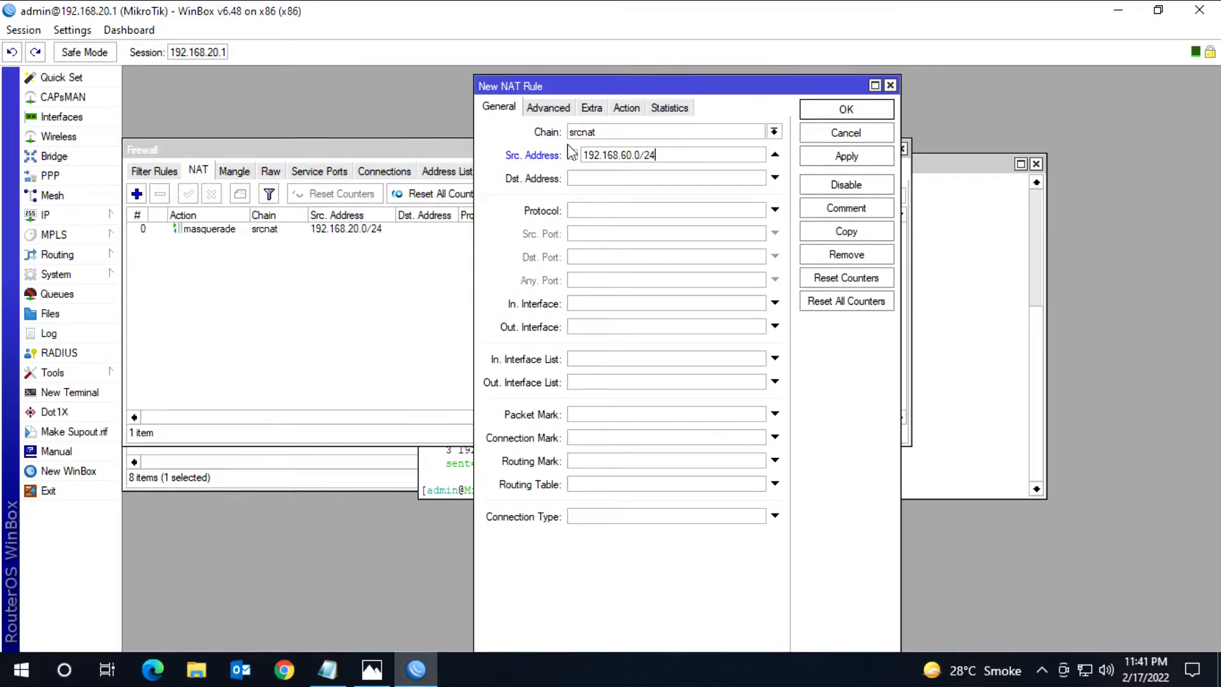
Step: Set the new NAT rule's action to masquerade and save the rule
click(635, 107)
click(655, 133)
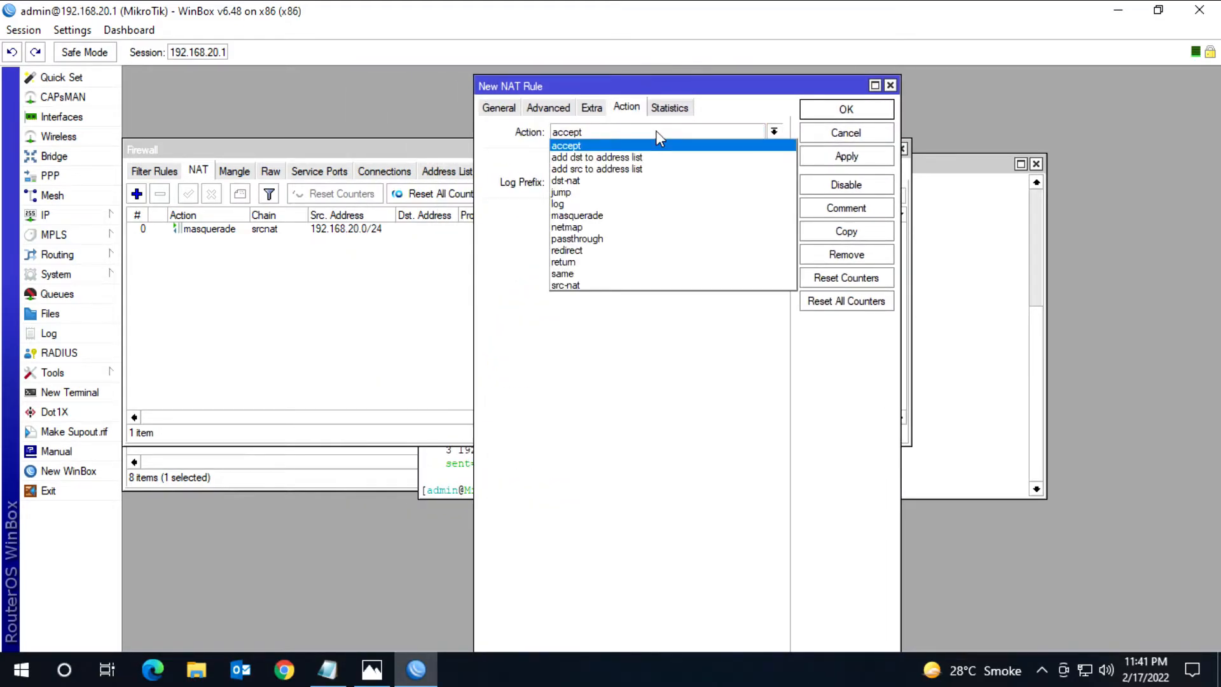
click(609, 217)
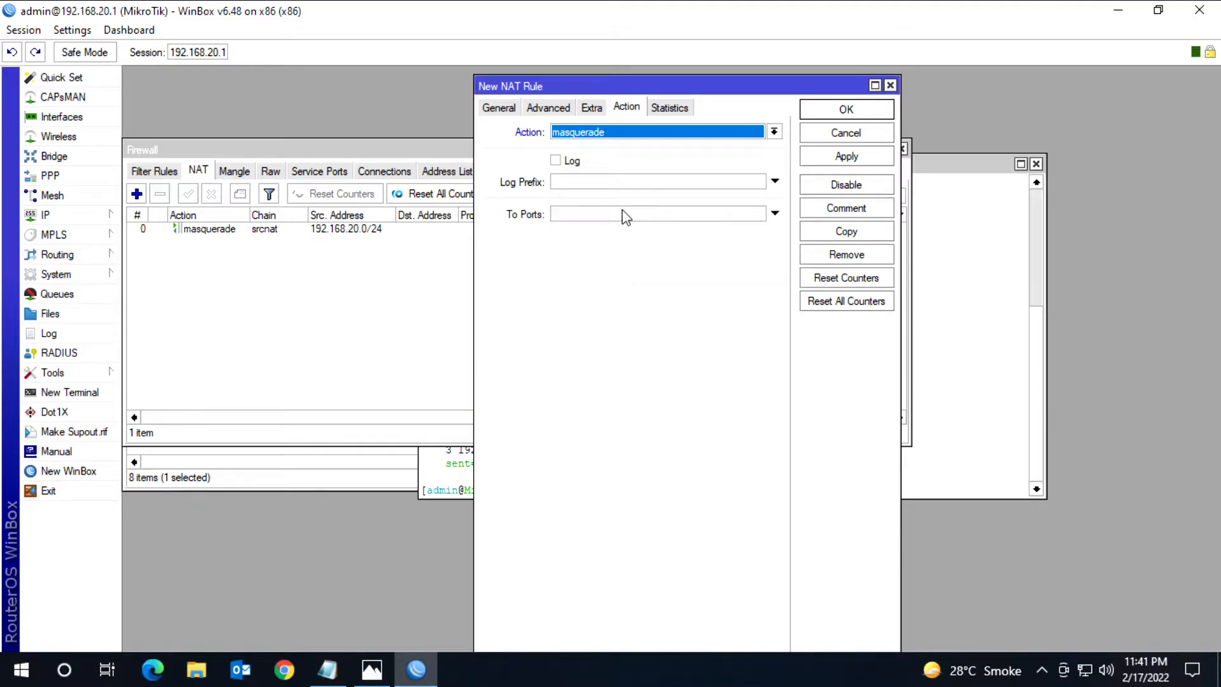
click(846, 110)
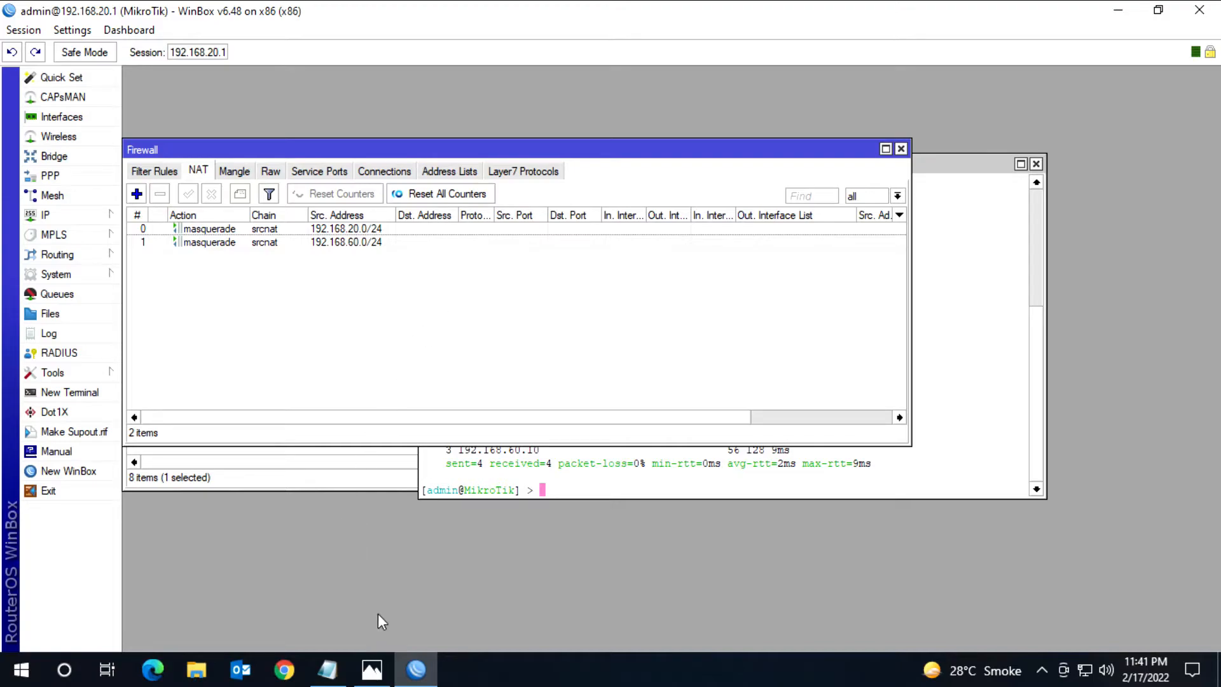
Step: Check the network diagram in Photos, return to WinBox, and open the IP route list for review
mouse_move(367, 683)
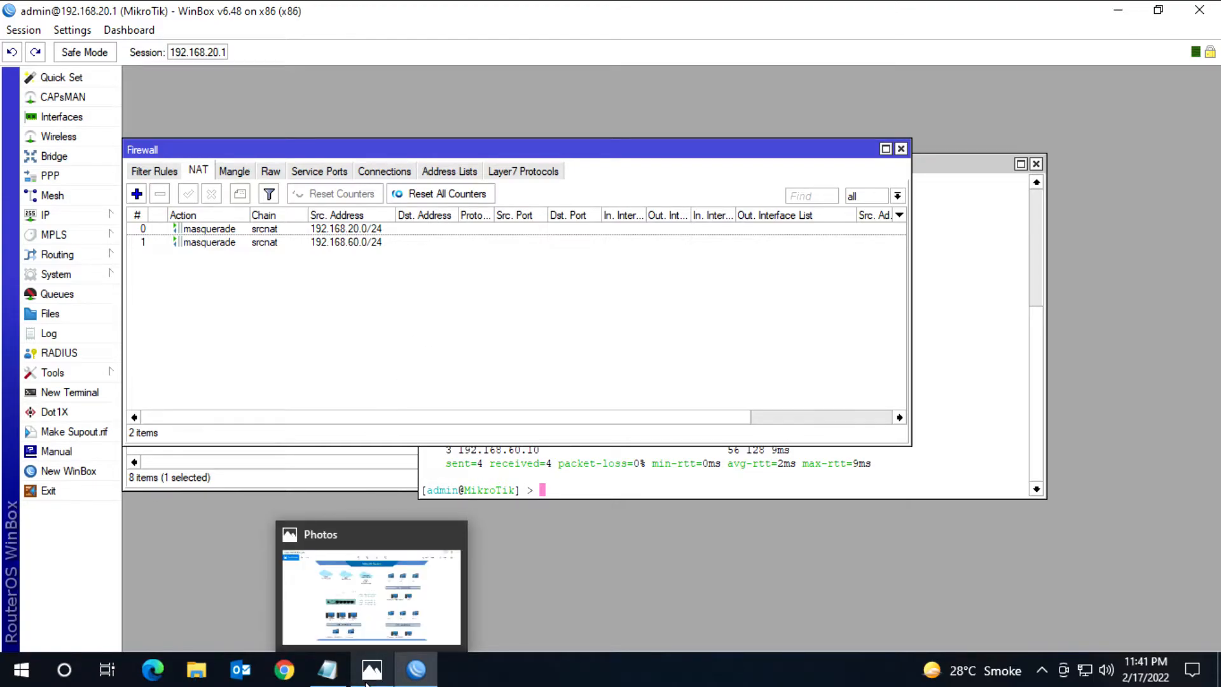
click(367, 684)
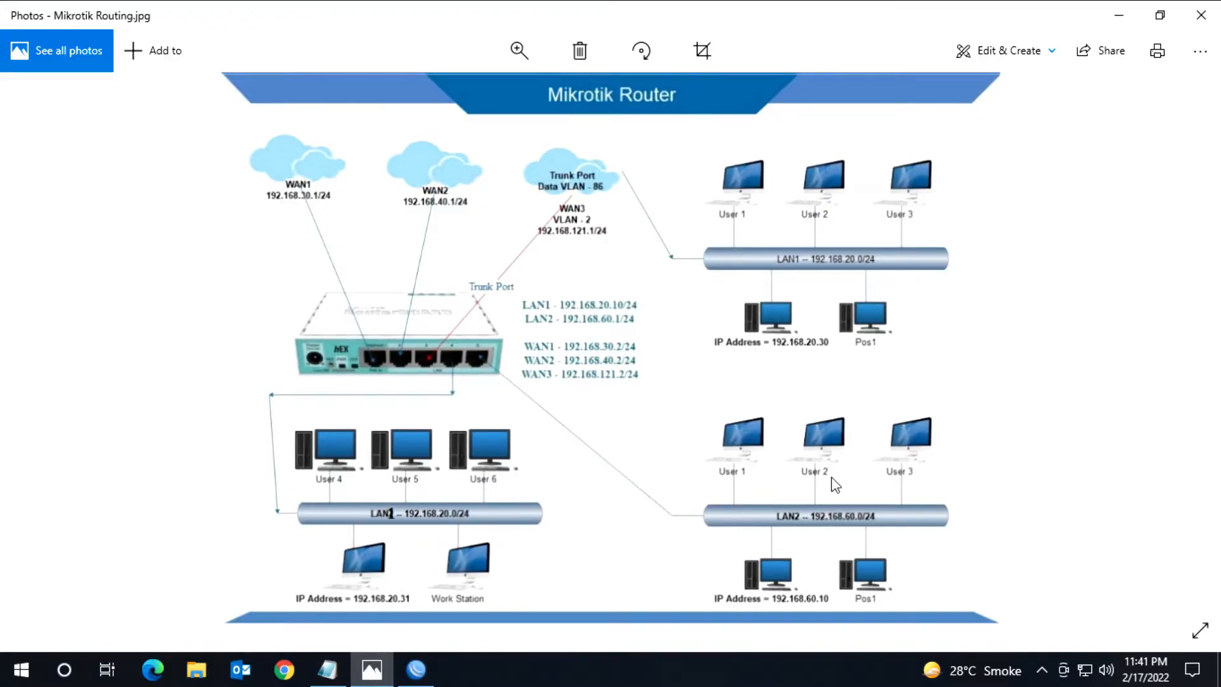
click(1118, 20)
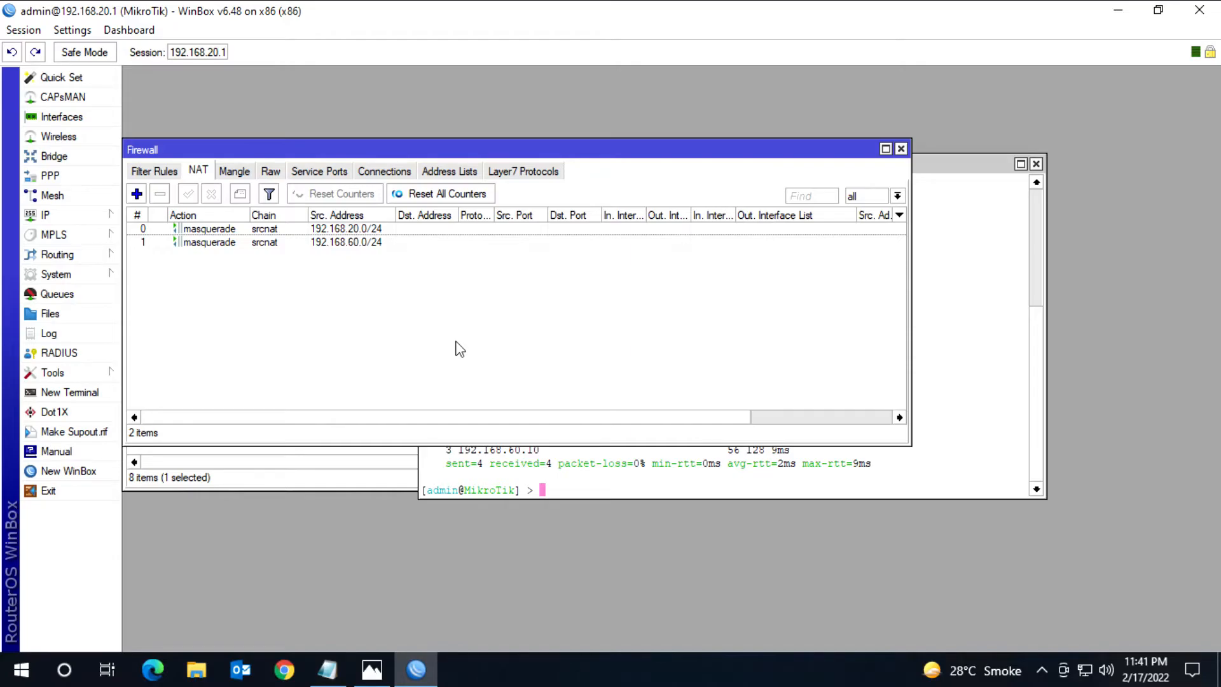
click(57, 215)
click(185, 463)
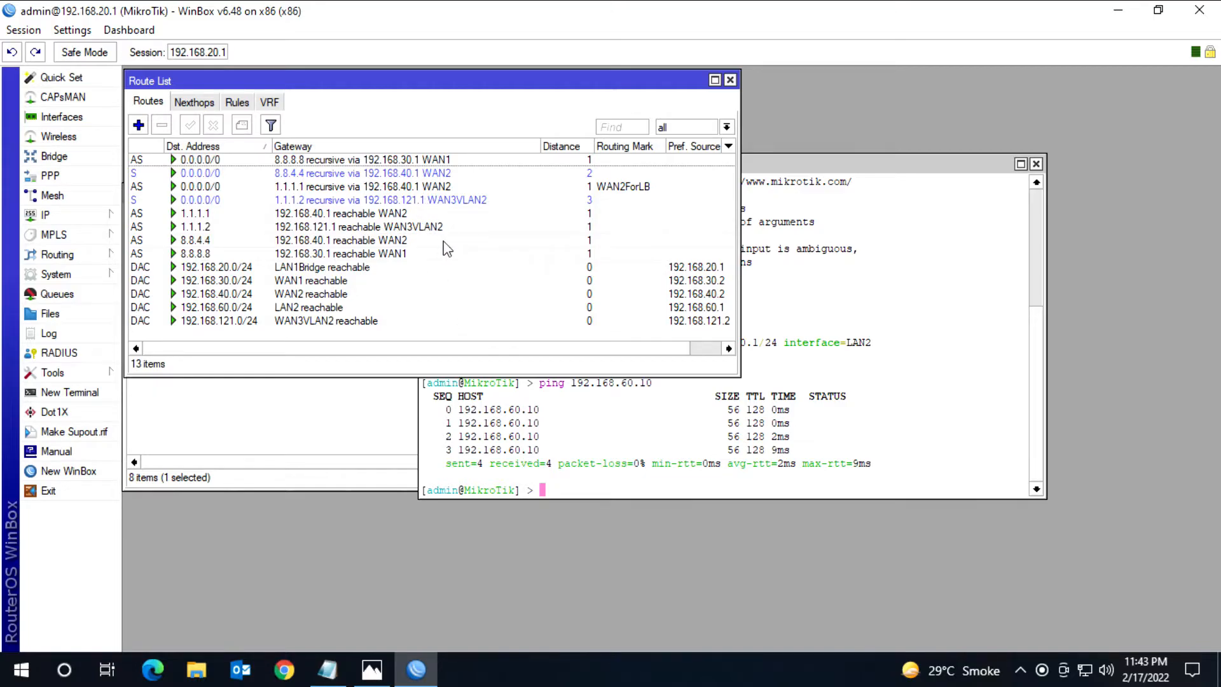
Step: Close the open route list, terminal and interface list windows to clear the workspace
click(729, 80)
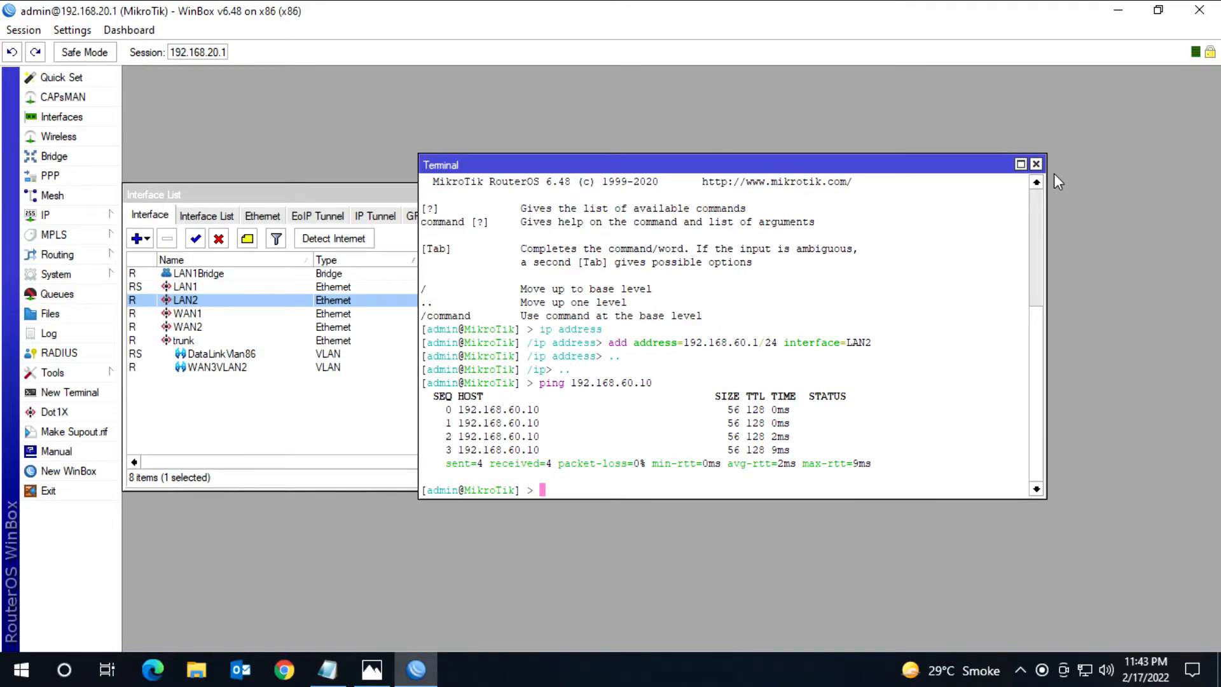
click(1036, 164)
click(901, 193)
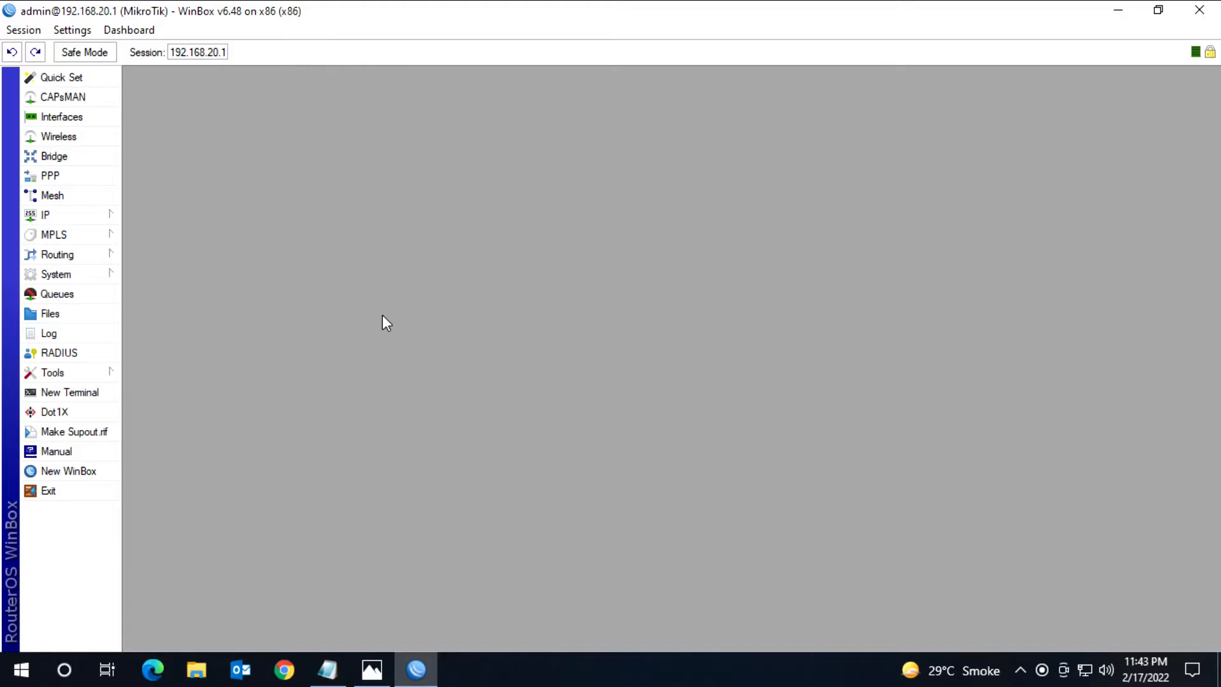
Step: Check the network diagram in Photos, return to WinBox, and open the DHCP server settings
click(372, 669)
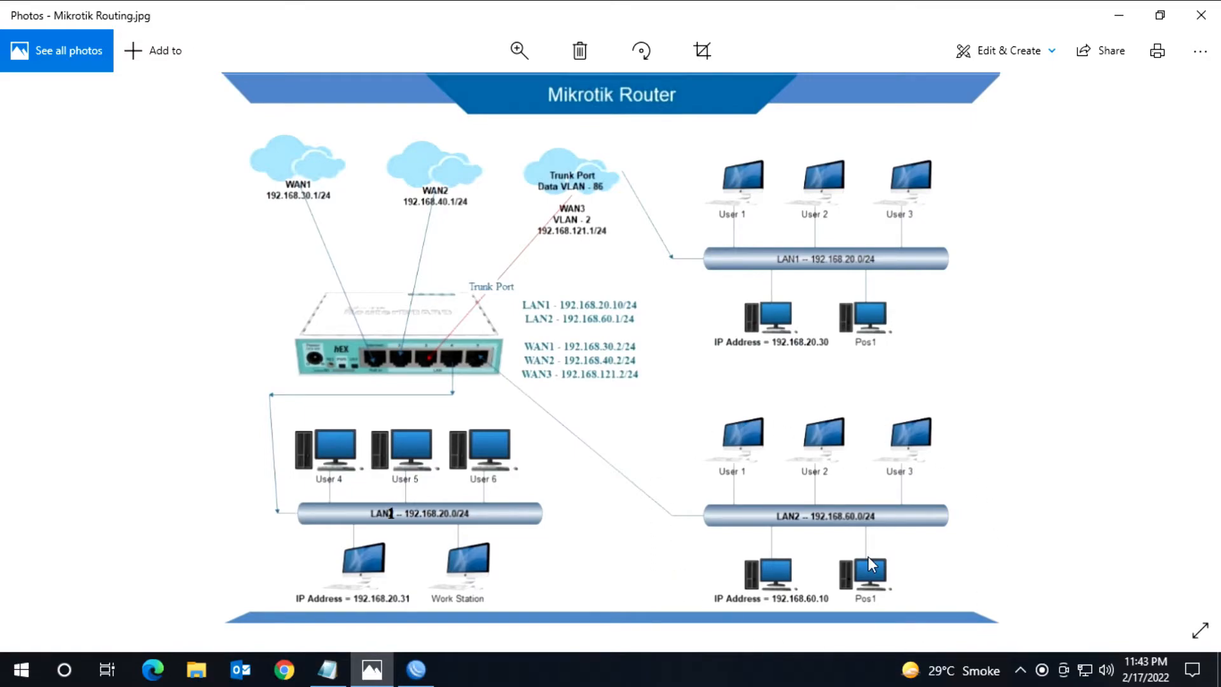
click(1116, 14)
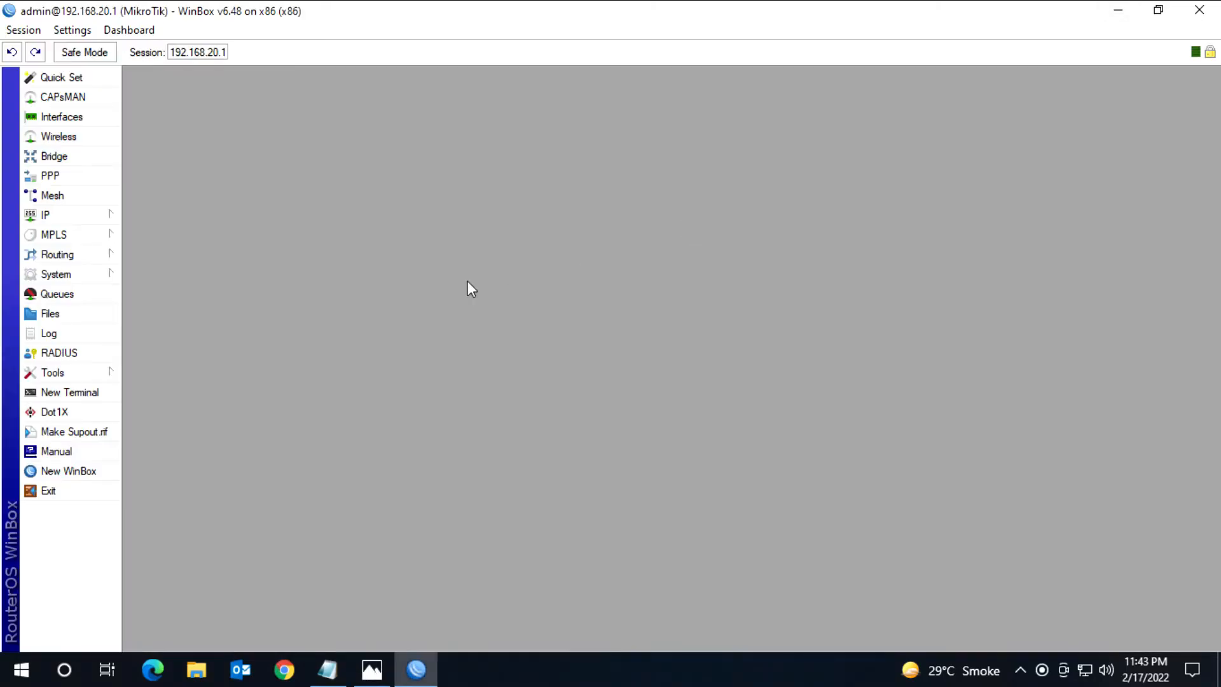
click(63, 215)
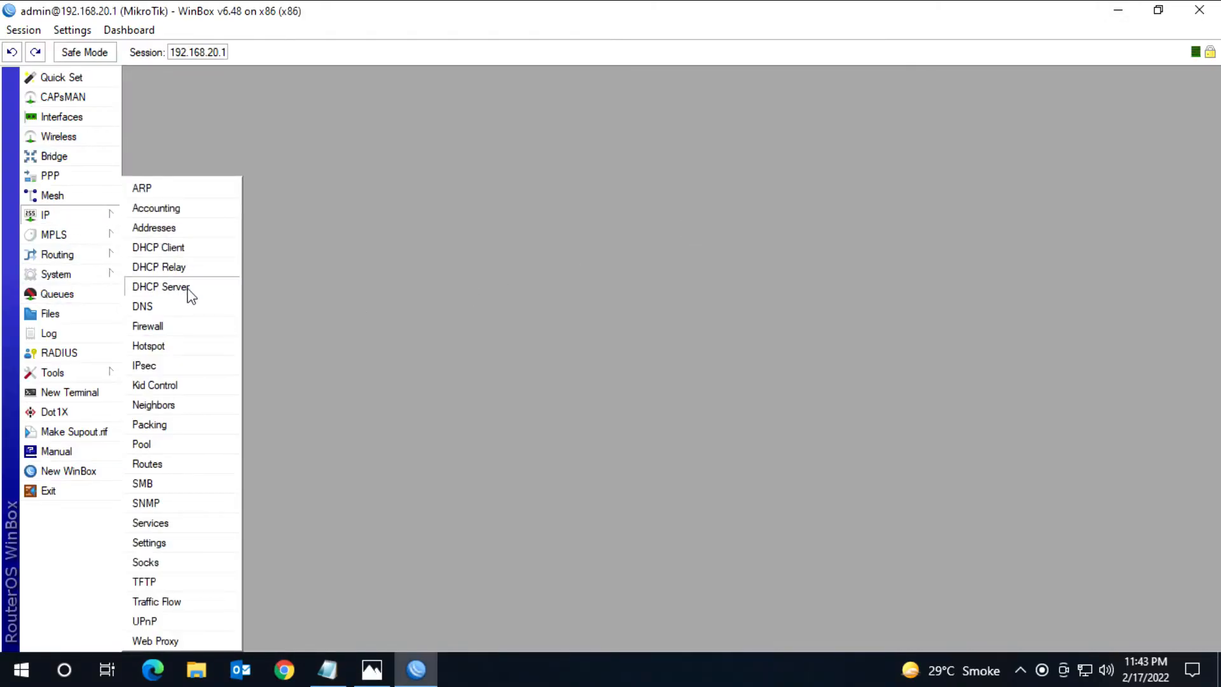
click(160, 286)
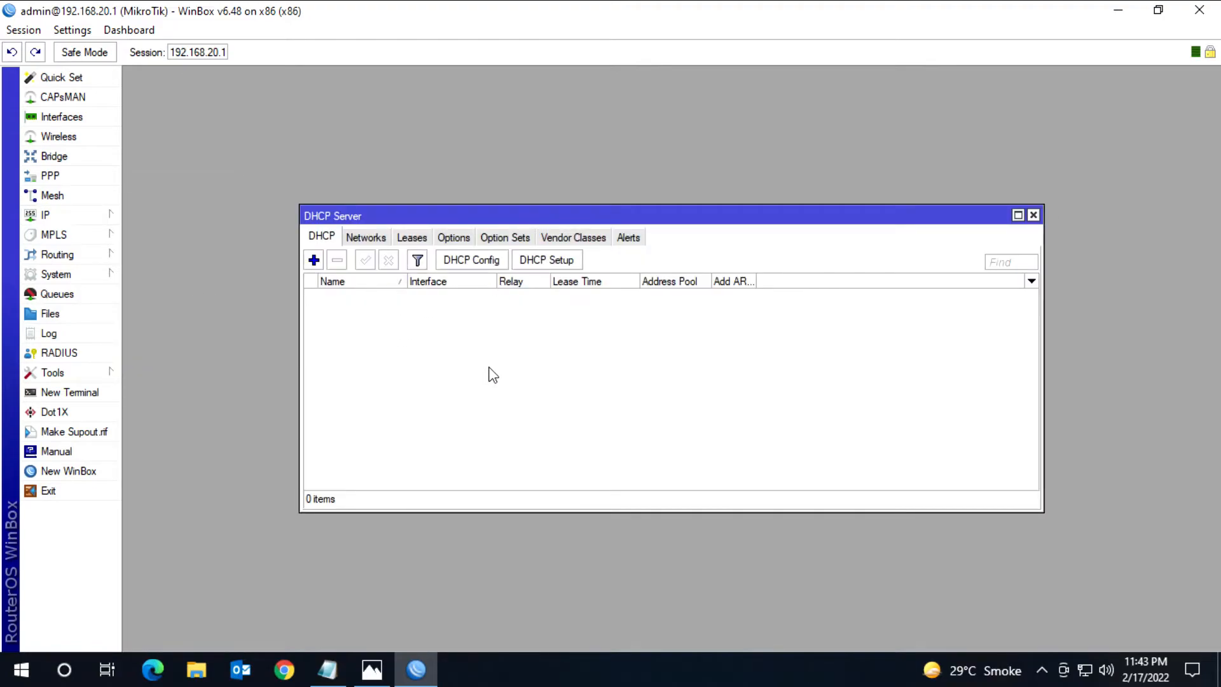
Step: Open the IP pool list beside the DHCP server window and start a new pool named LAN2
click(103, 220)
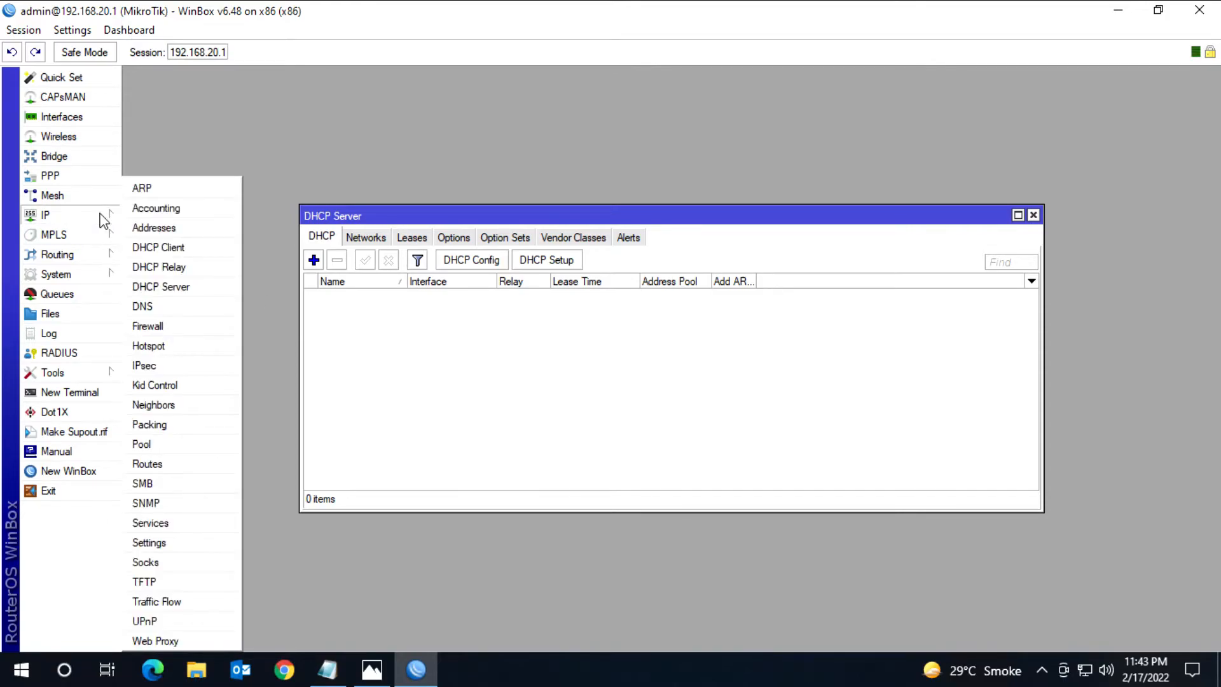
click(142, 443)
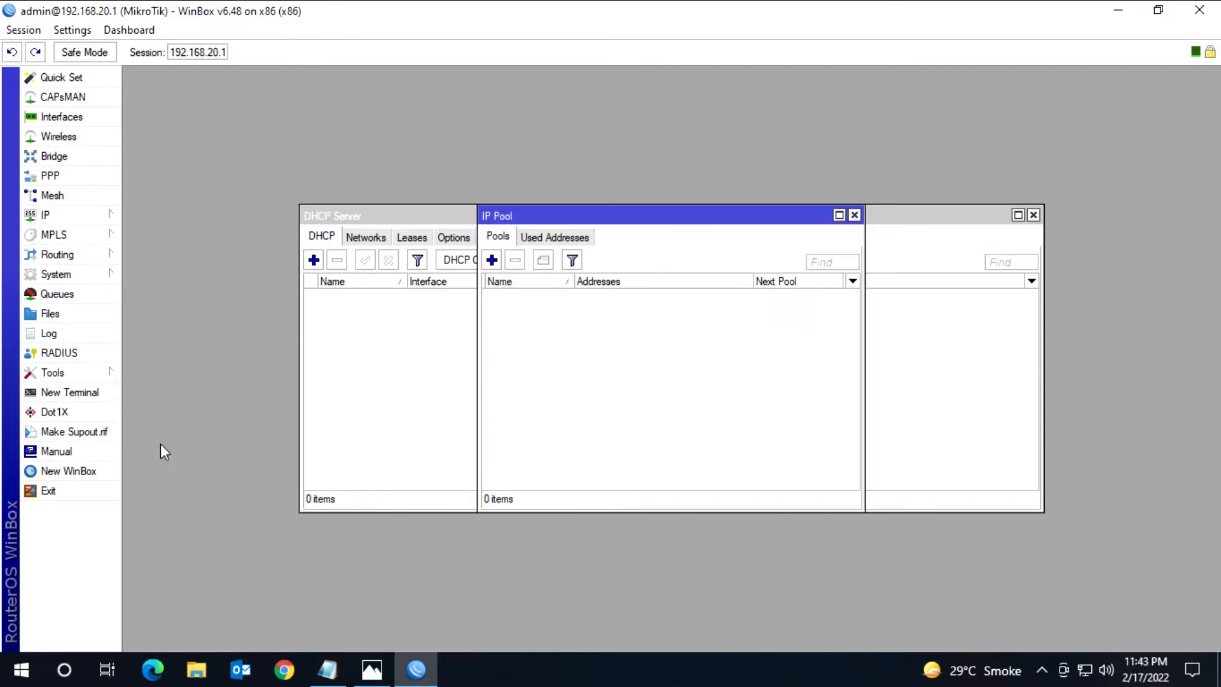
drag(546, 215, 339, 218)
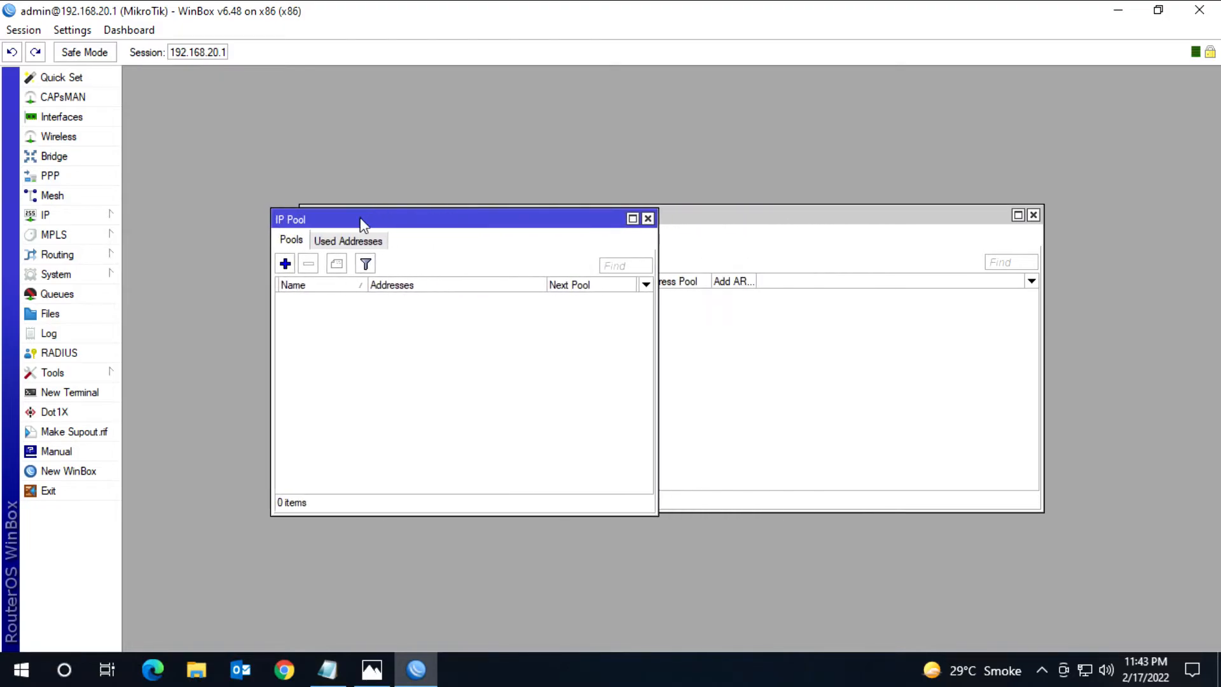
click(285, 264)
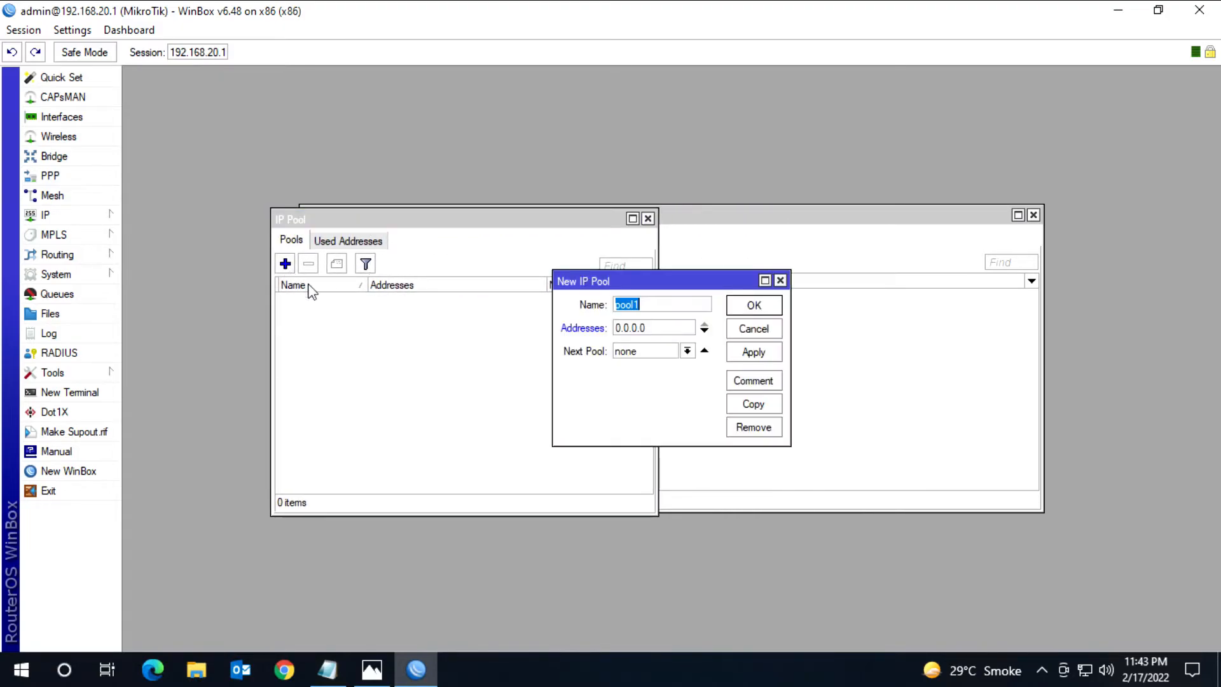
text(LAN2)
key(Tab)
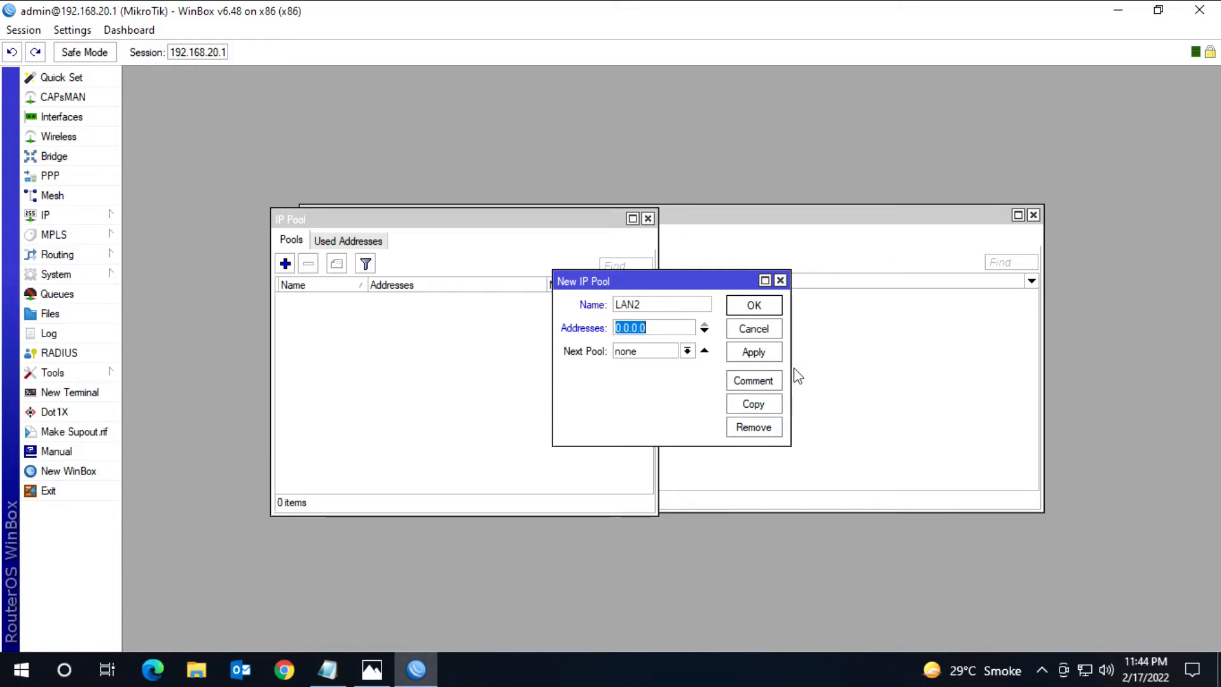
Step: Set the LAN2 pool's address range to 192.168.60.10-192.168.60.200 and save the pool
drag(791, 356, 1046, 356)
drag(703, 283, 606, 288)
text(192.168)
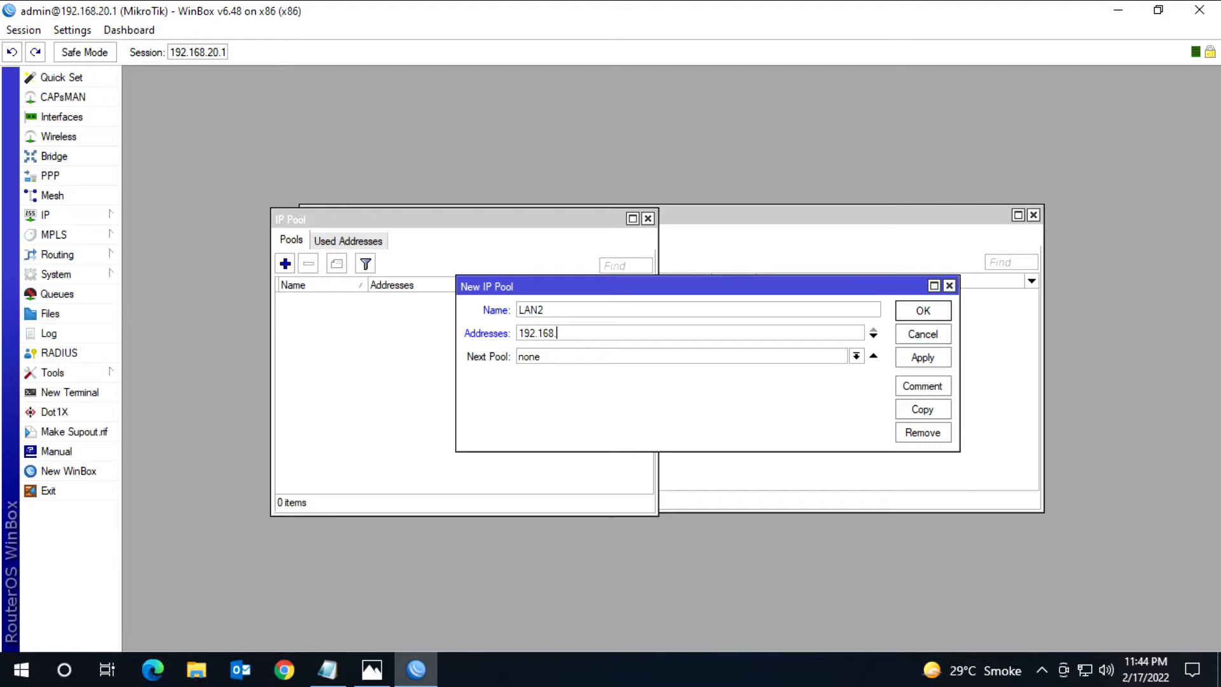
text(.60.10-192.168)
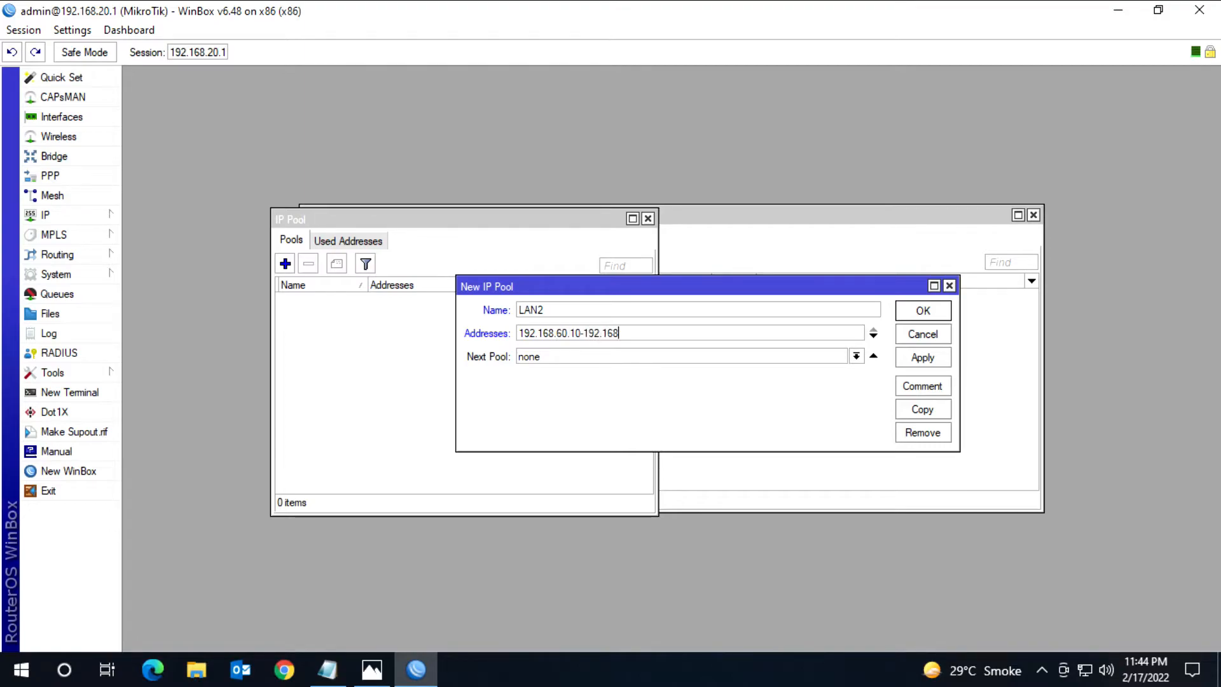
text(.60.200)
click(923, 311)
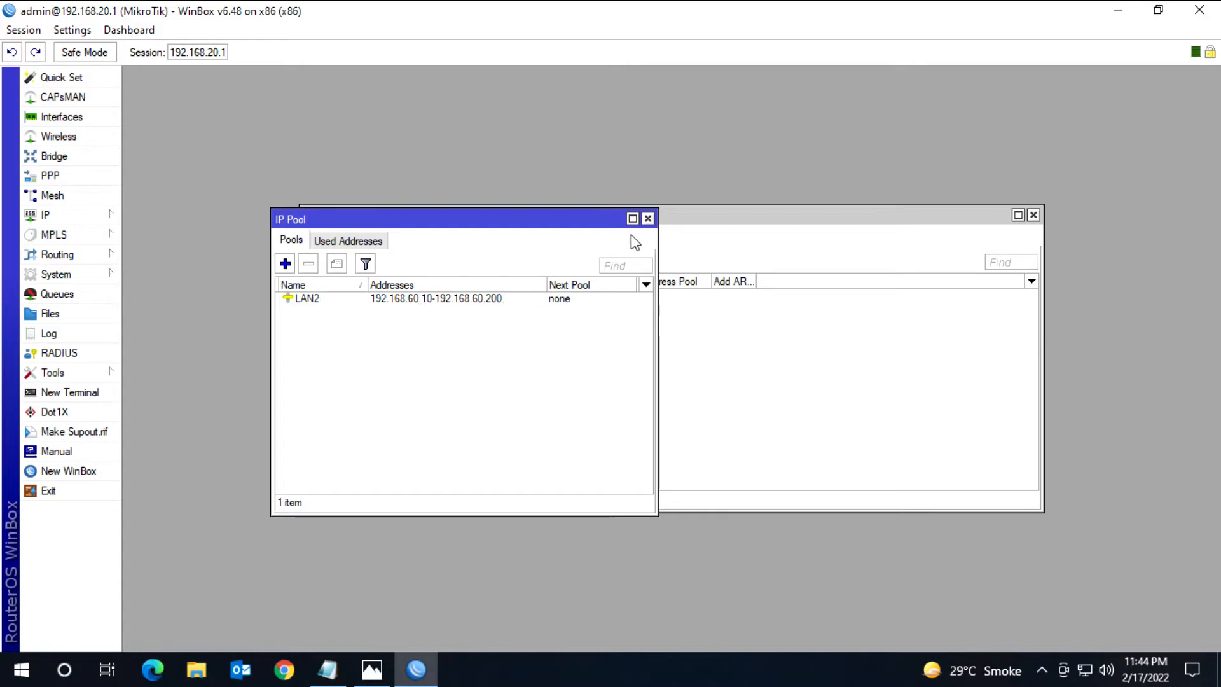
Step: Return to the DHCP server window and start a new DHCP server named LAN2
click(696, 219)
drag(474, 219, 490, 184)
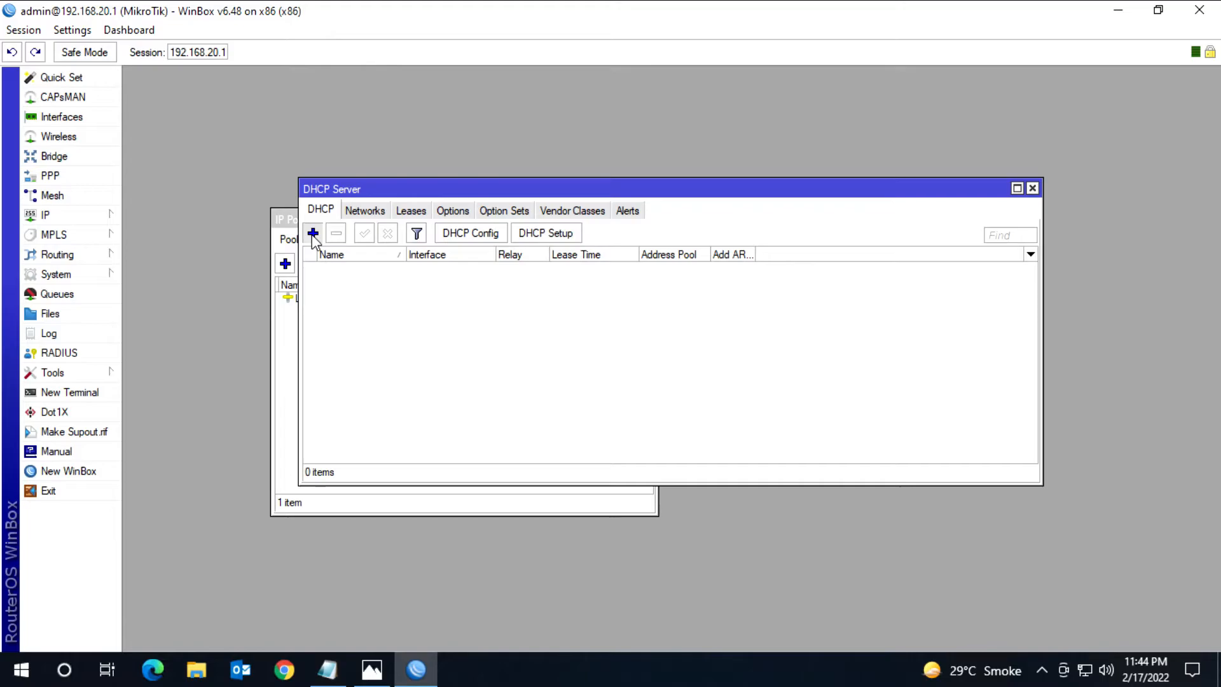
click(312, 234)
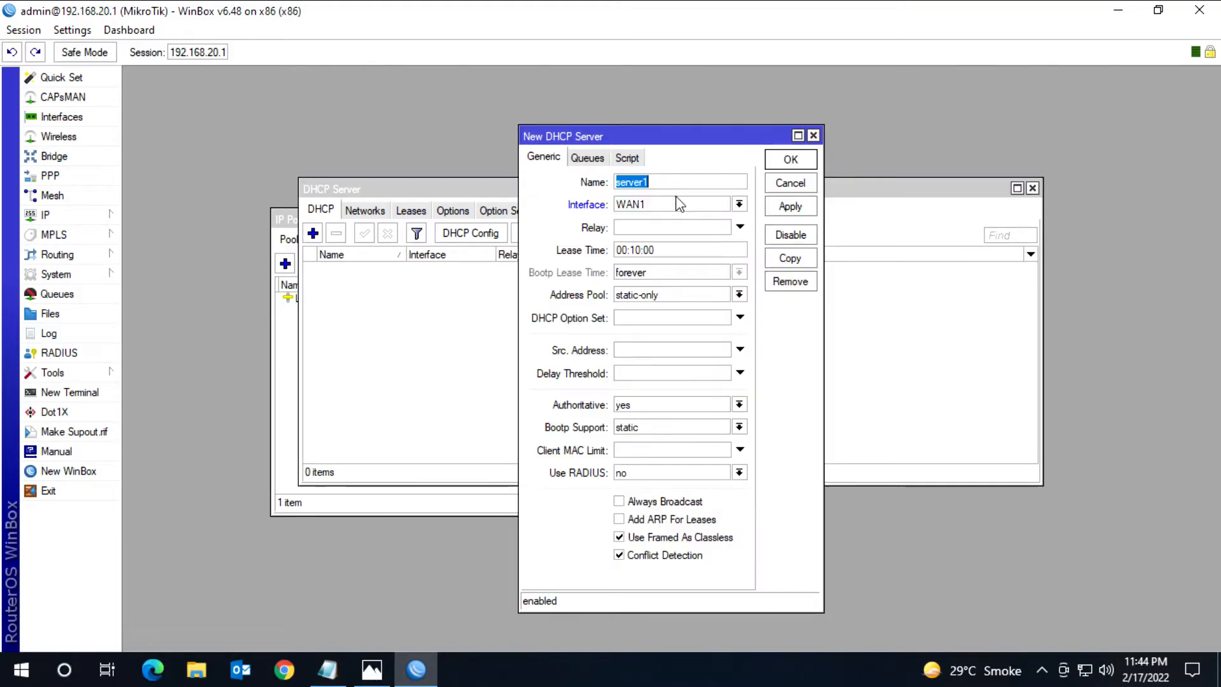
text(LAN2)
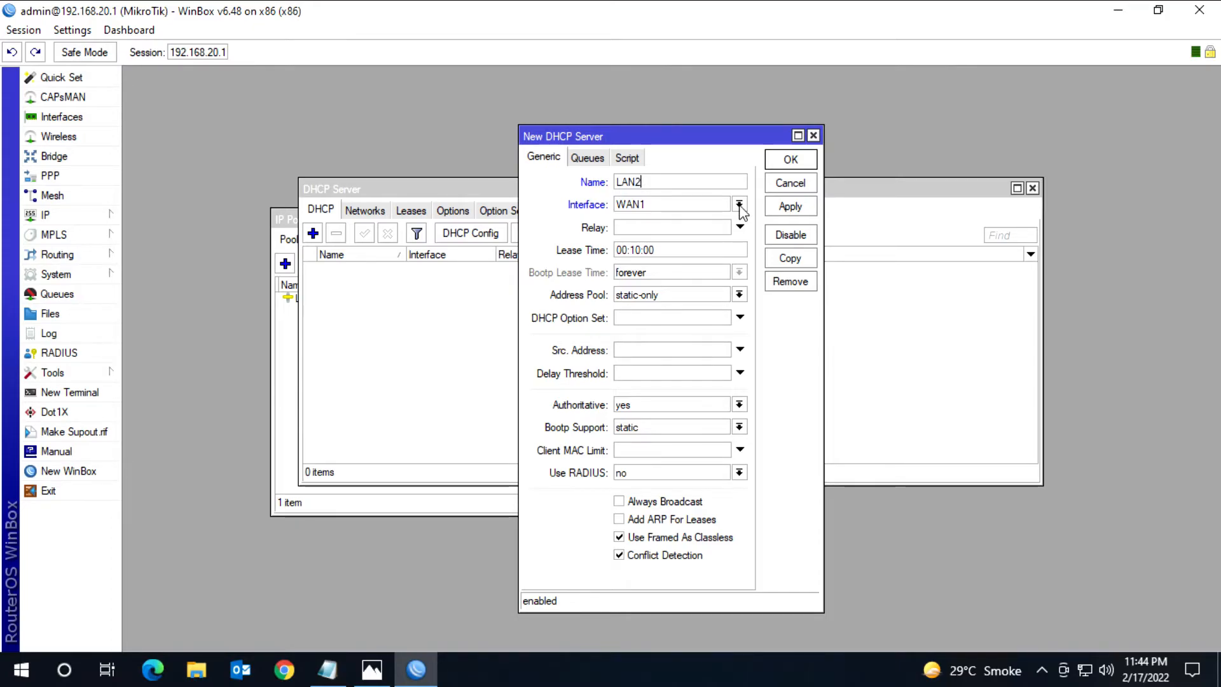
Step: Check LAN2 in the Photos network diagram, return to WinBox, and assign the DHCP server to interface LAN2
click(372, 668)
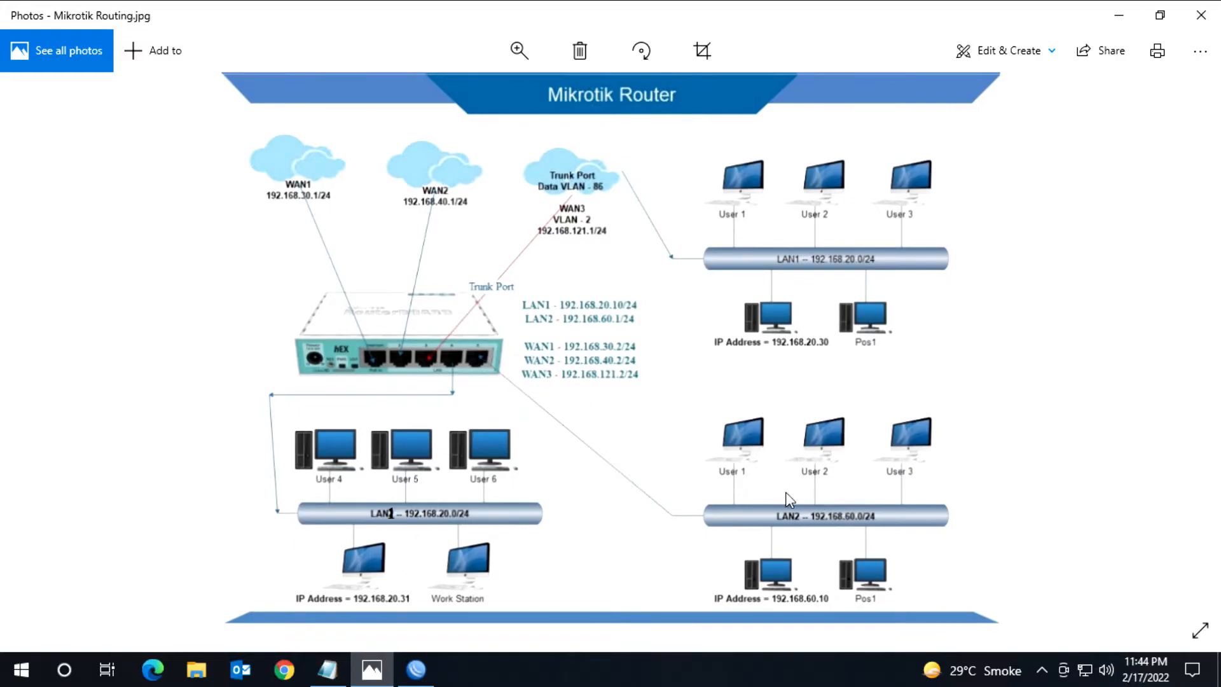
click(1111, 19)
click(747, 202)
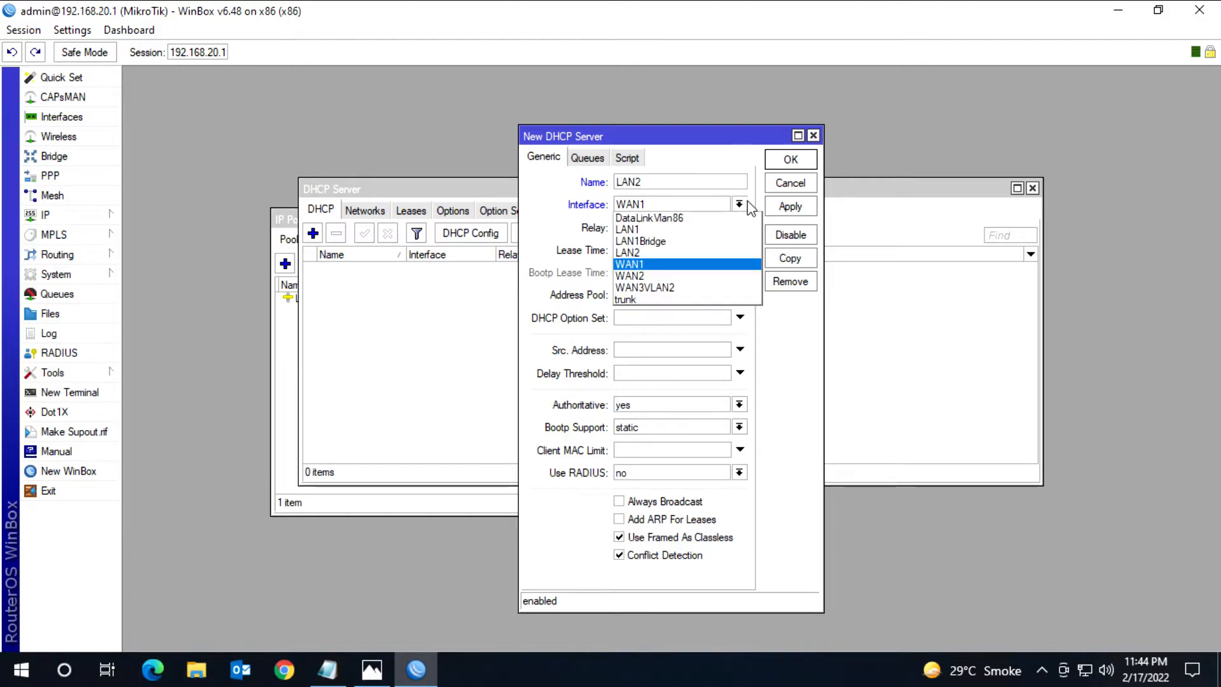
click(686, 253)
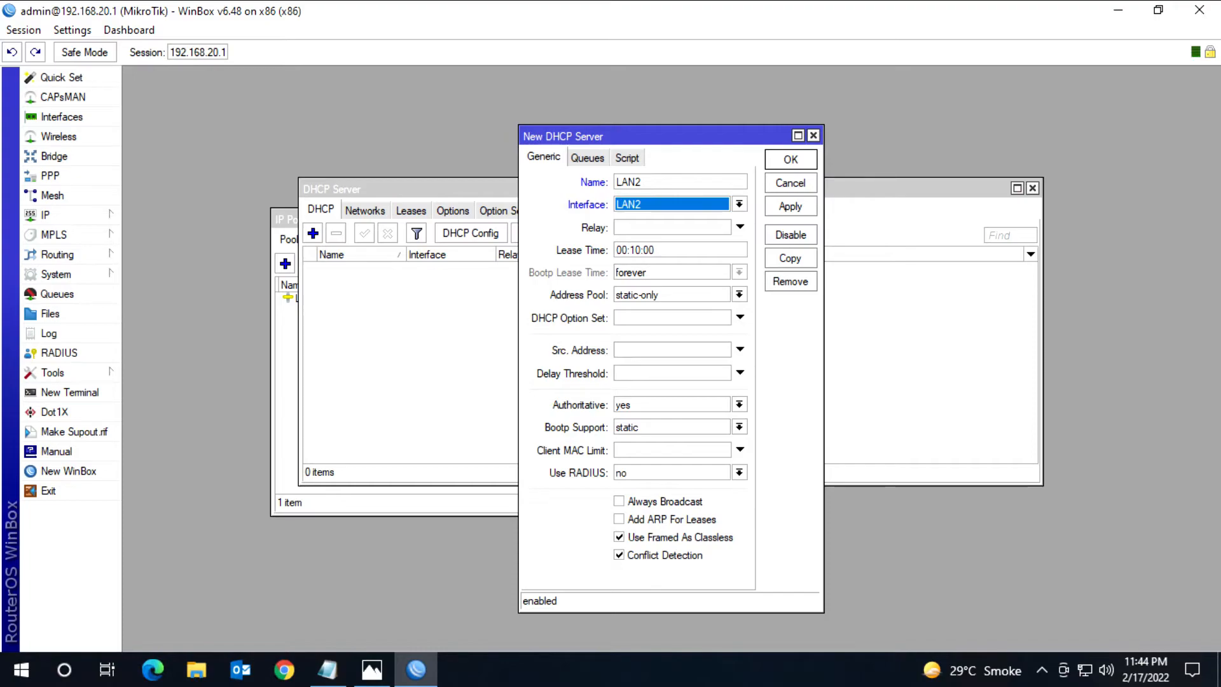
Step: Set the DHCP server's lease time to 3d 00:10:00 and its address pool to LAN2, and save it
click(617, 250)
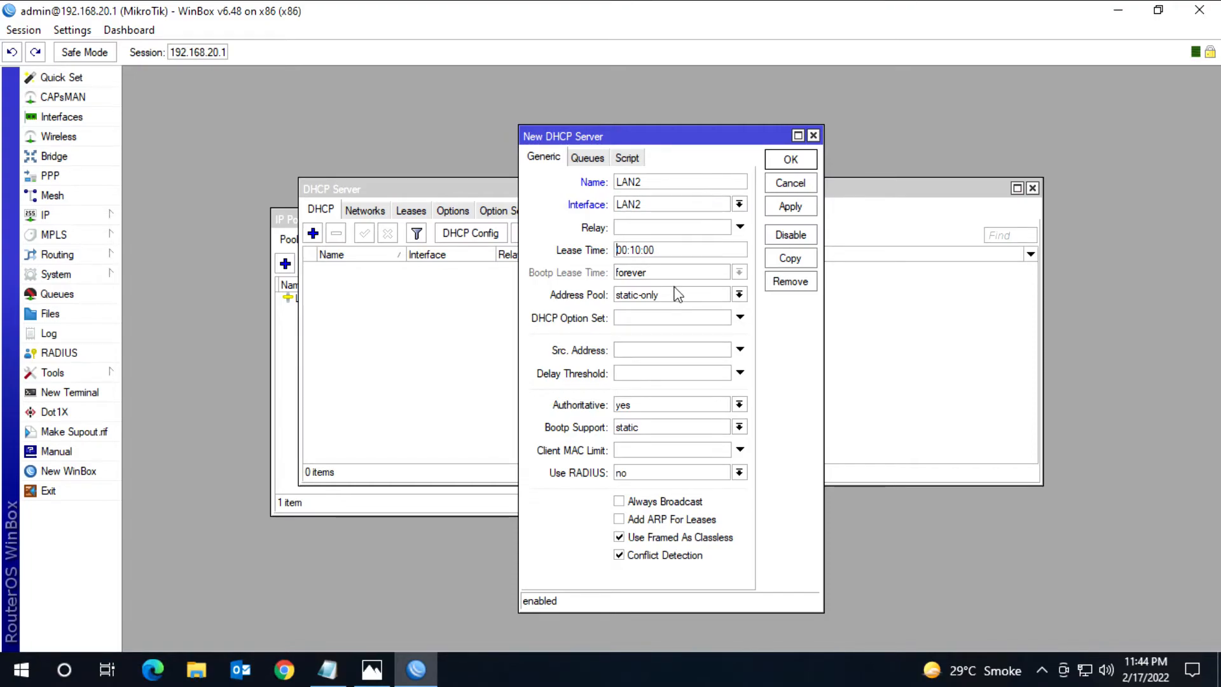
text(3d)
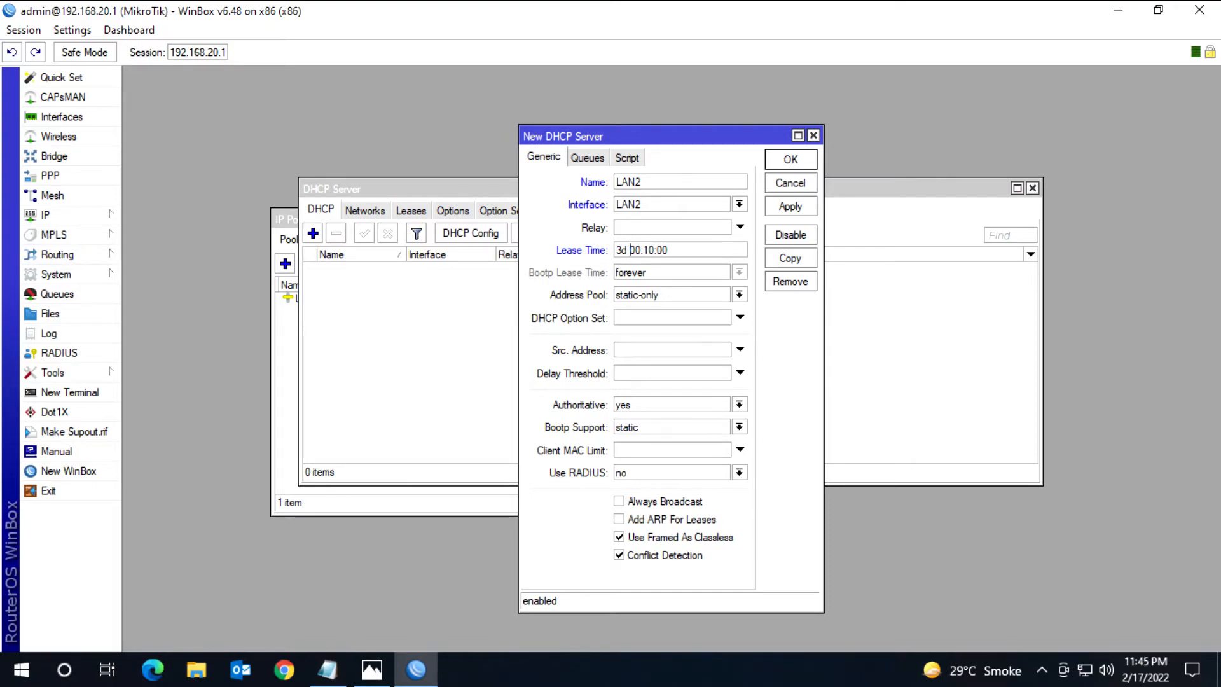
click(738, 294)
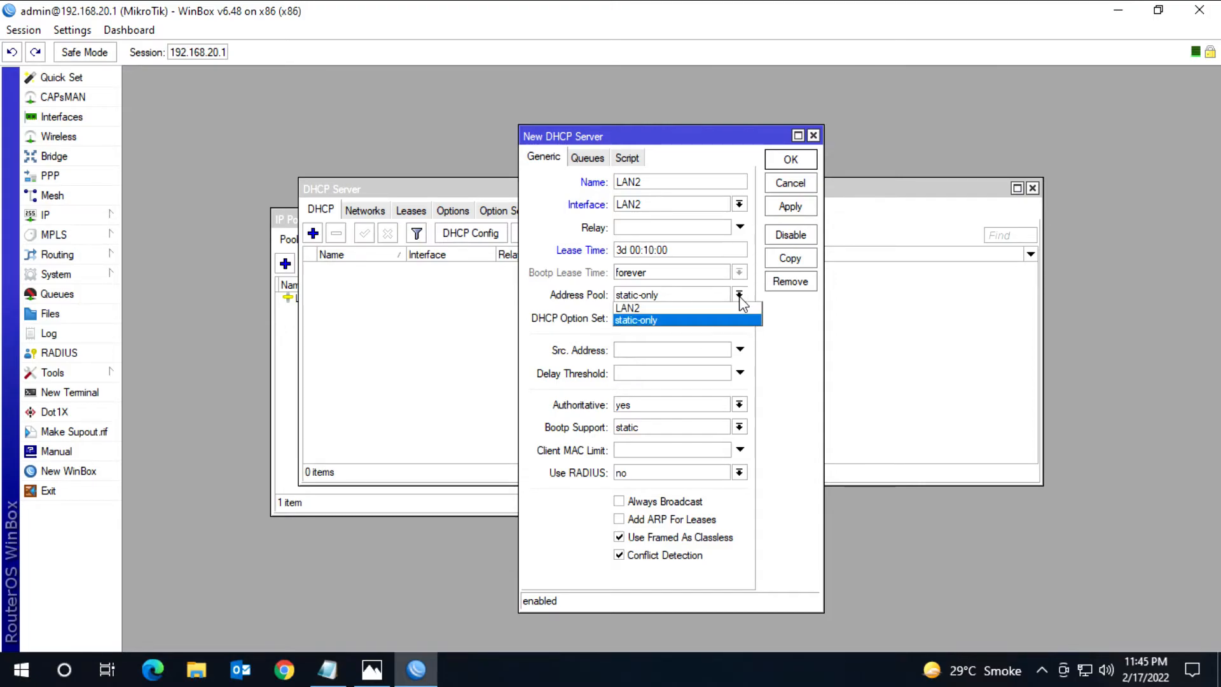
click(628, 310)
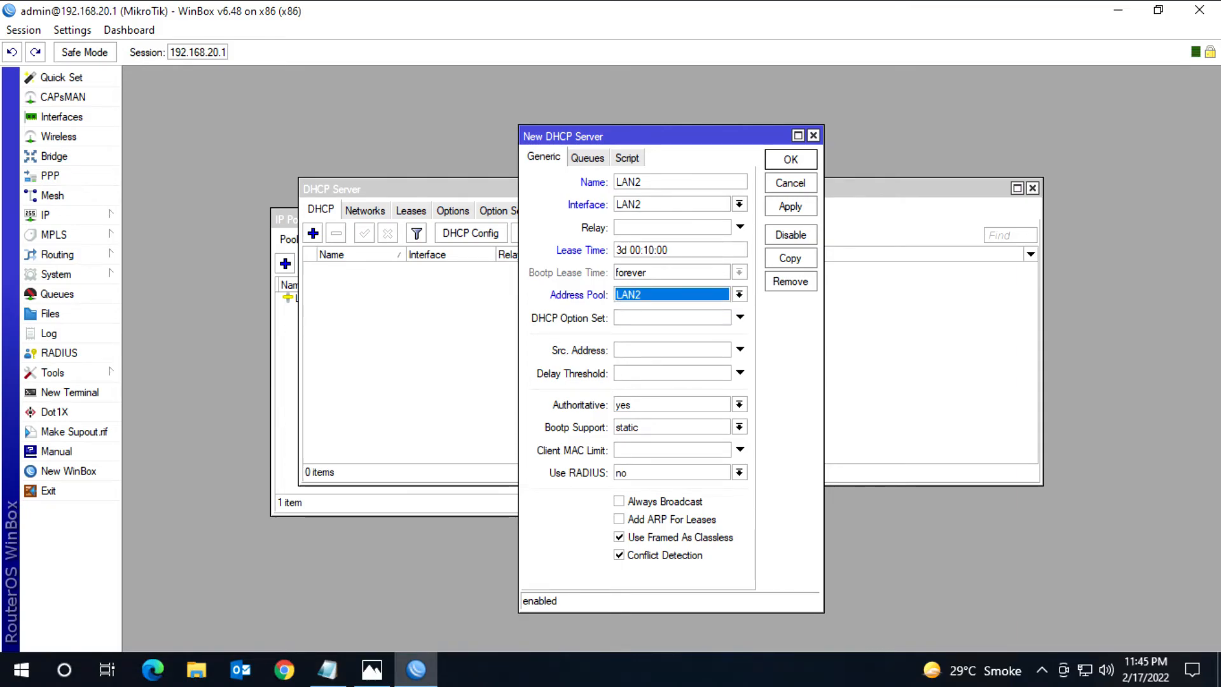
click(799, 161)
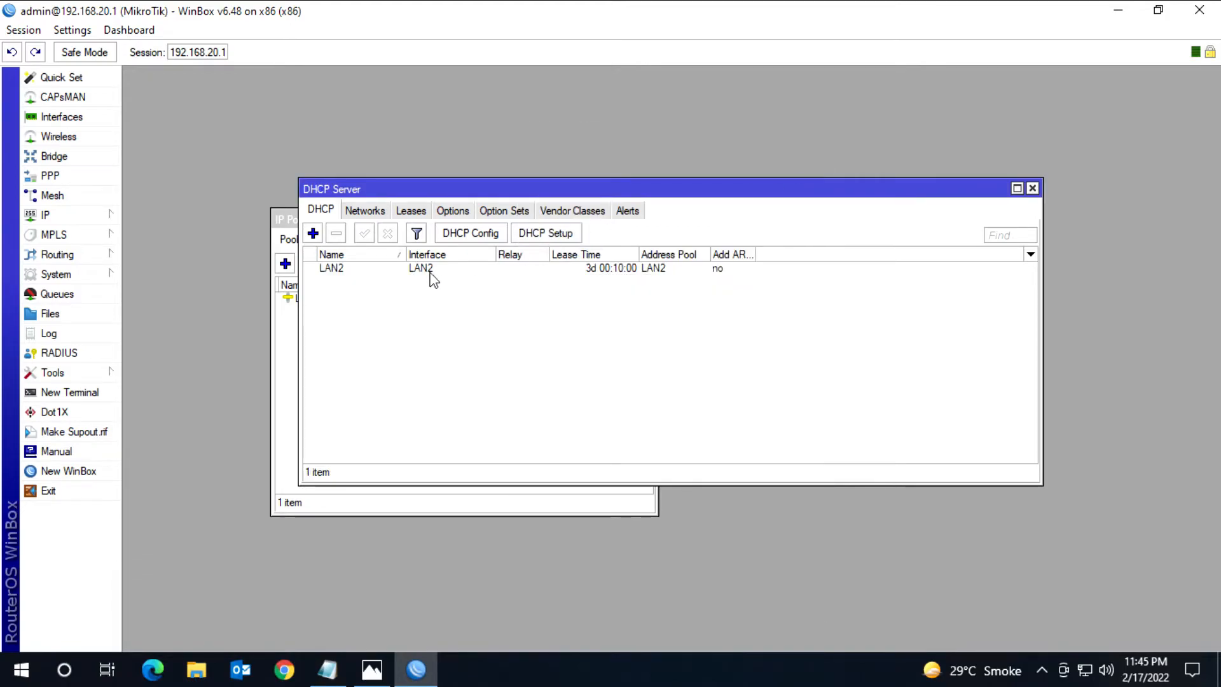
Step: Start a new DHCP network entry with the address 192.168.60.0/24
click(371, 212)
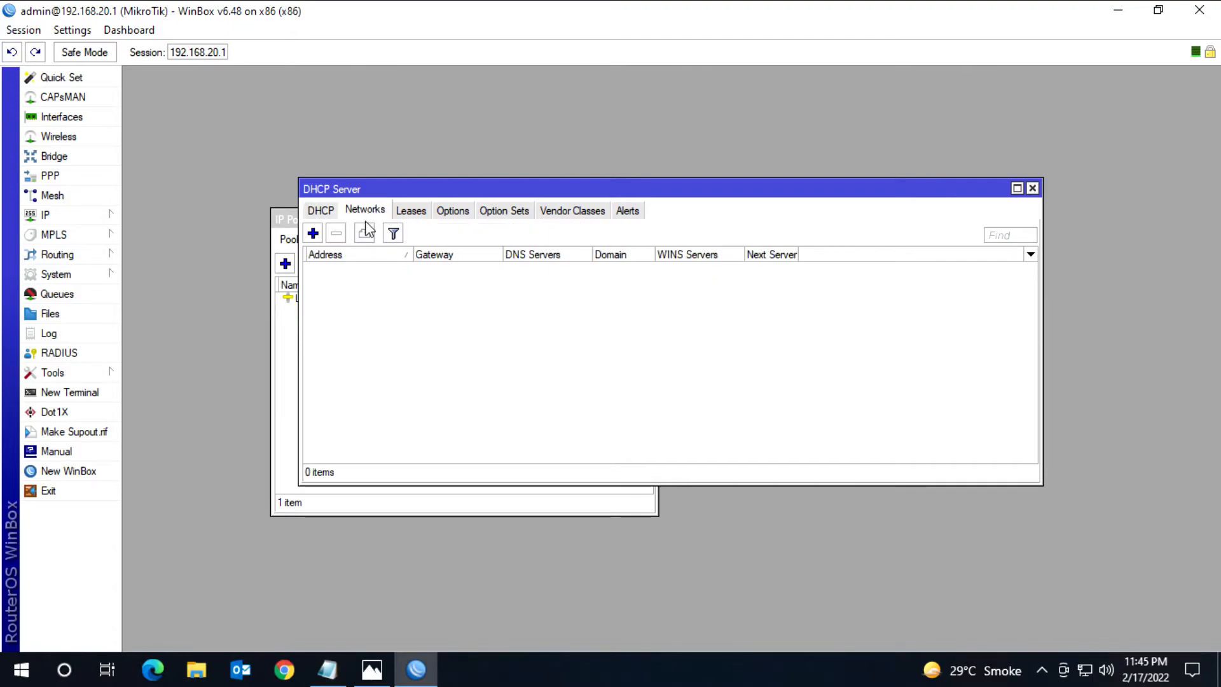
click(313, 234)
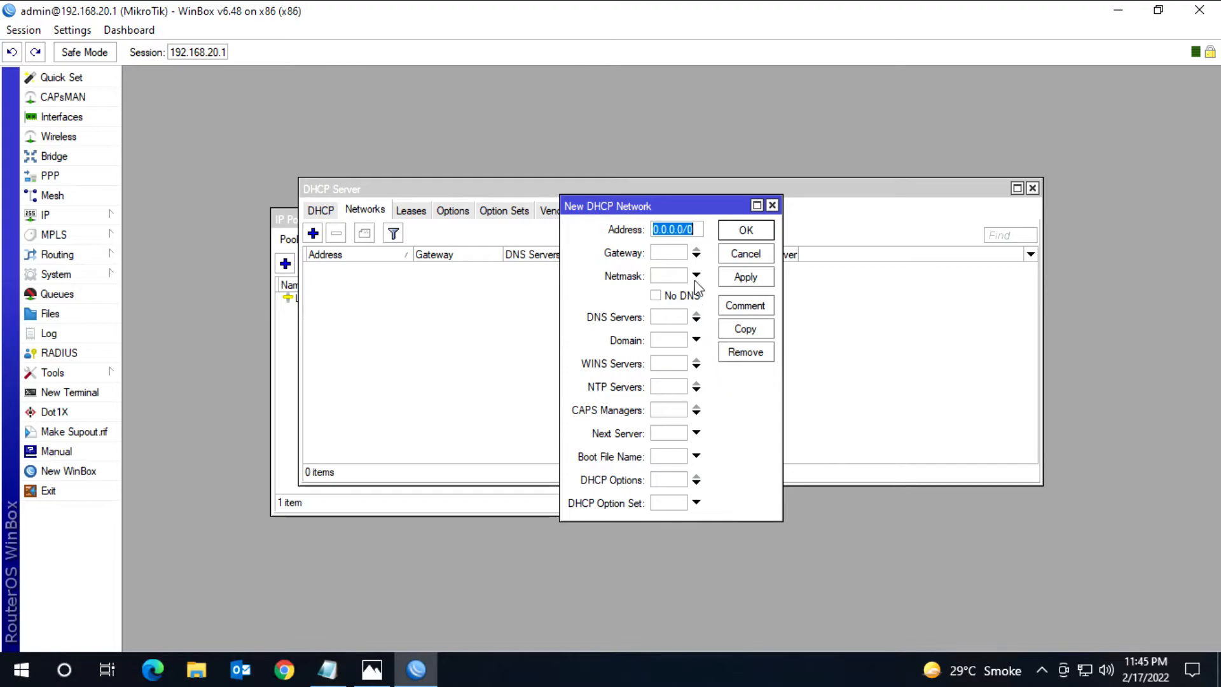
click(680, 229)
drag(680, 228, 612, 239)
text(192.168.6)
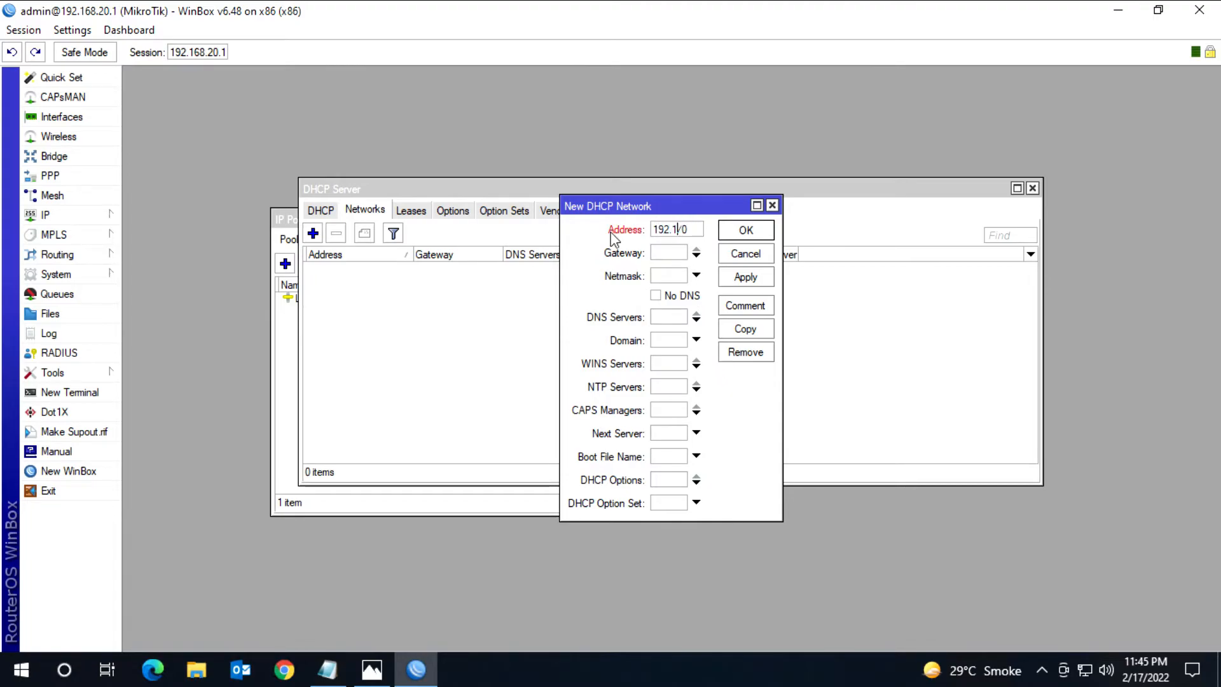
text(0.0/24)
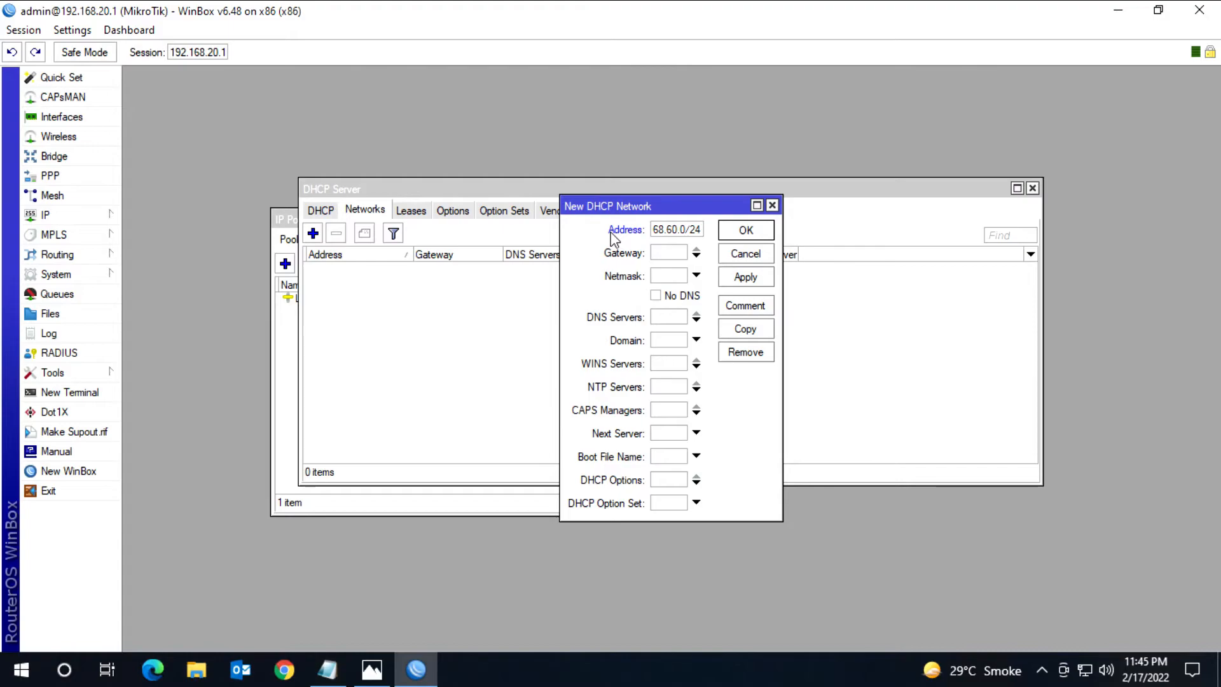
Step: Set the DHCP network's gateway to 192.168.60.1 and its netmask to 24
click(662, 252)
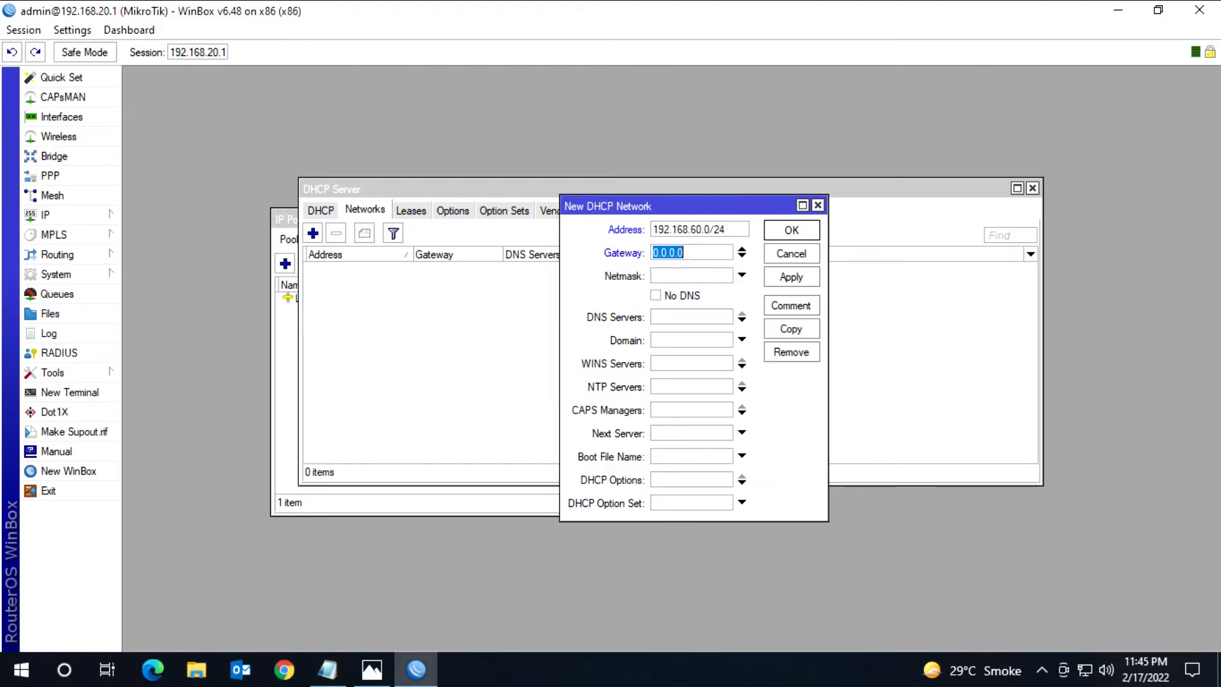
text(192.168.60.1)
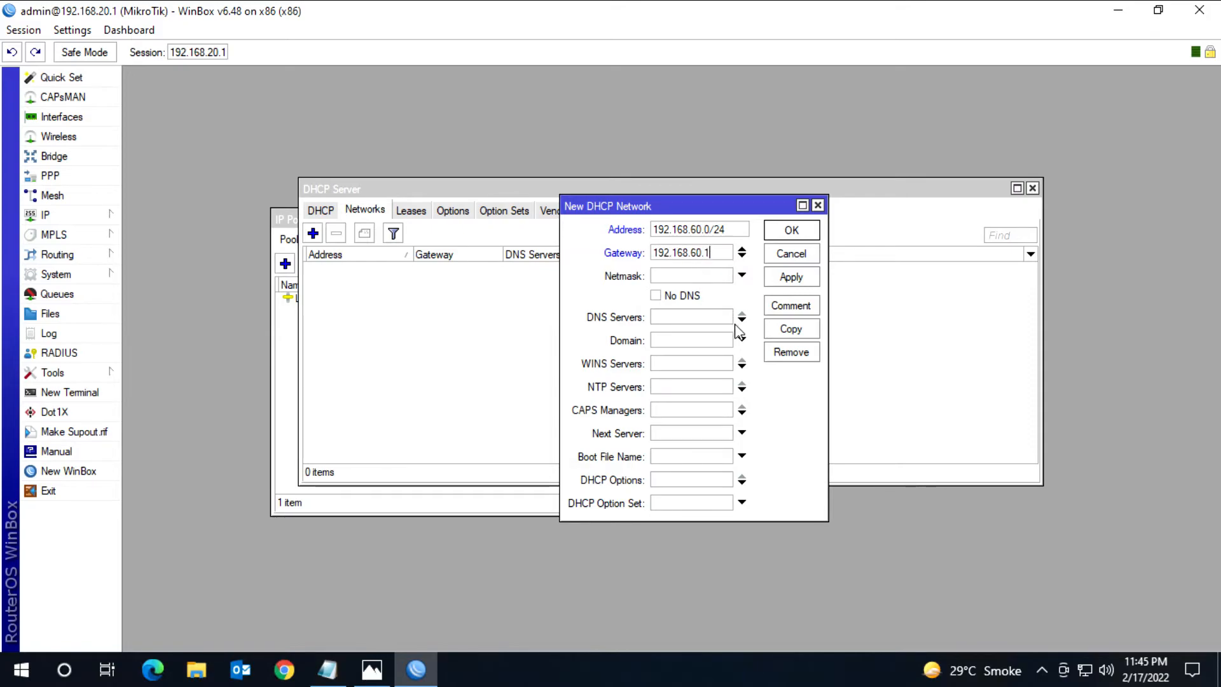
click(742, 275)
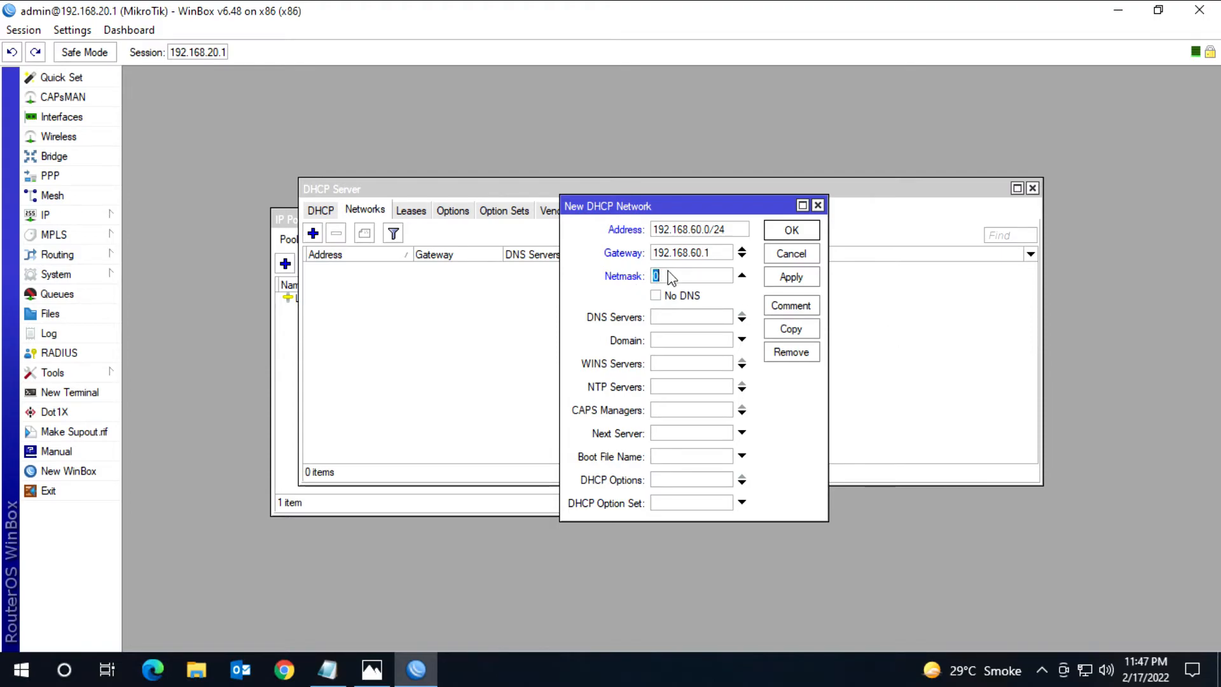
click(672, 280)
Step: Add 8.8.8.8 and 1.1.1.1 as the DNS servers of the new DHCP network
click(741, 320)
text(8.8.8.8)
click(741, 318)
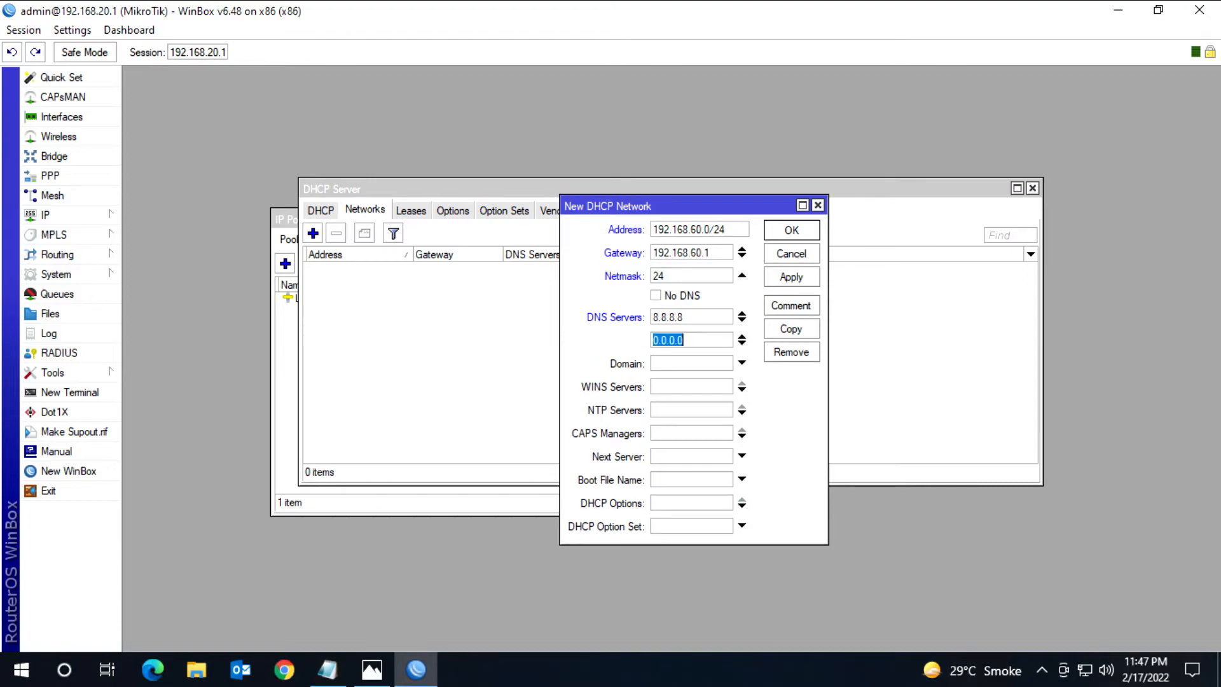
text(1.)
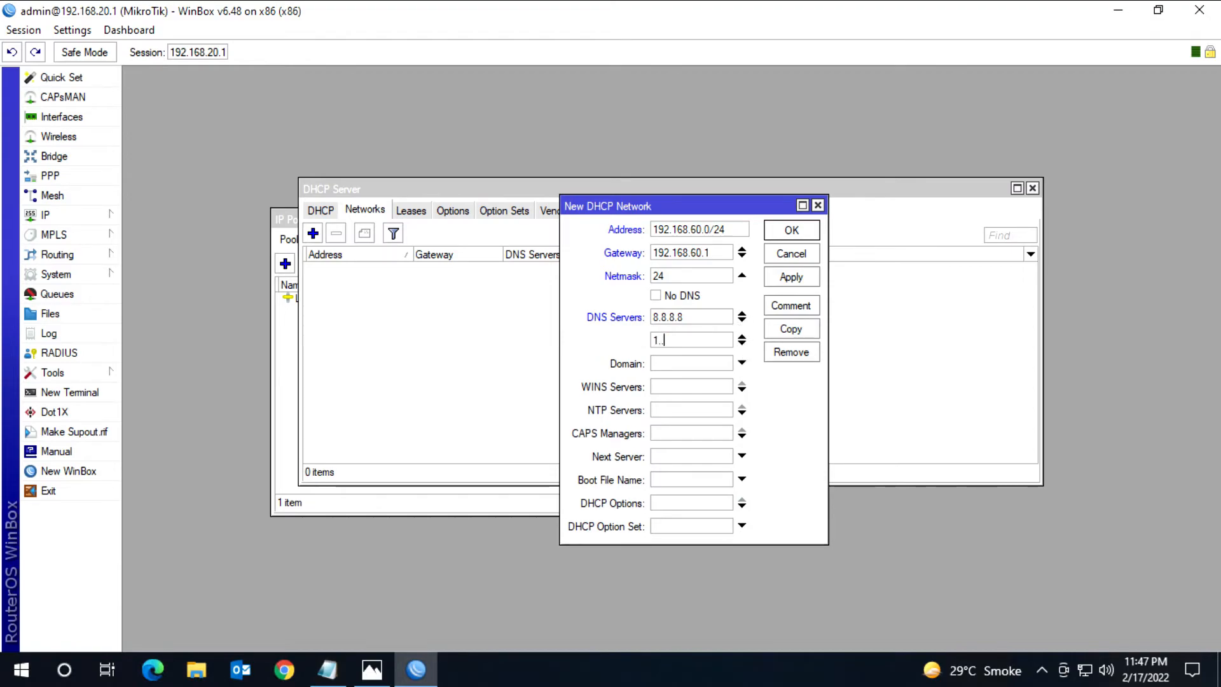
text(1.)
Step: Set the DHCP network's domain to atechenterprises.com, leave WINS servers empty, save the entry, and widen the Domain column
click(685, 364)
text(atechenter)
text(prises.com)
click(741, 389)
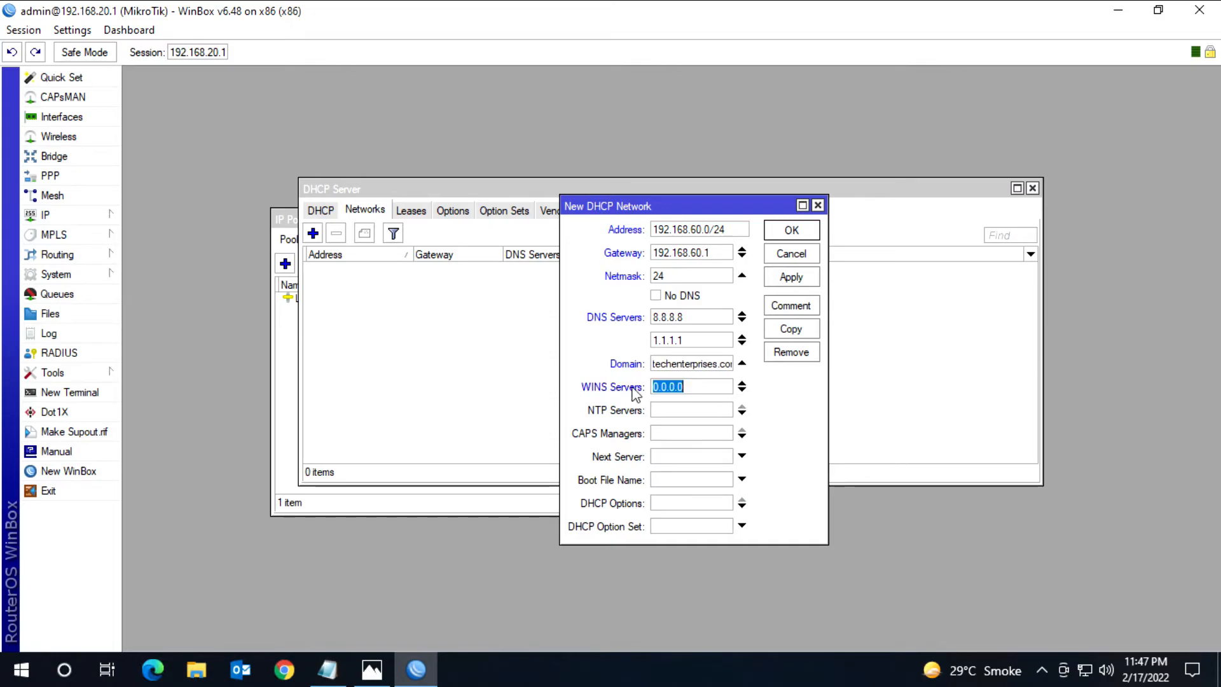
click(742, 386)
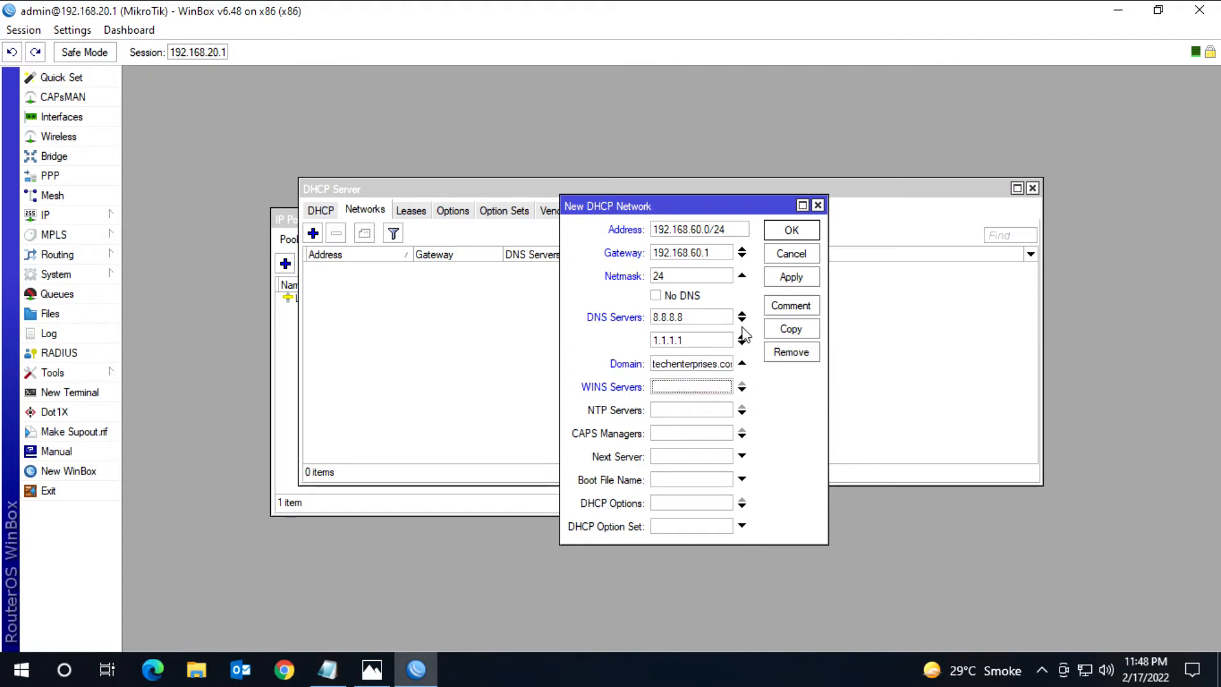
click(794, 277)
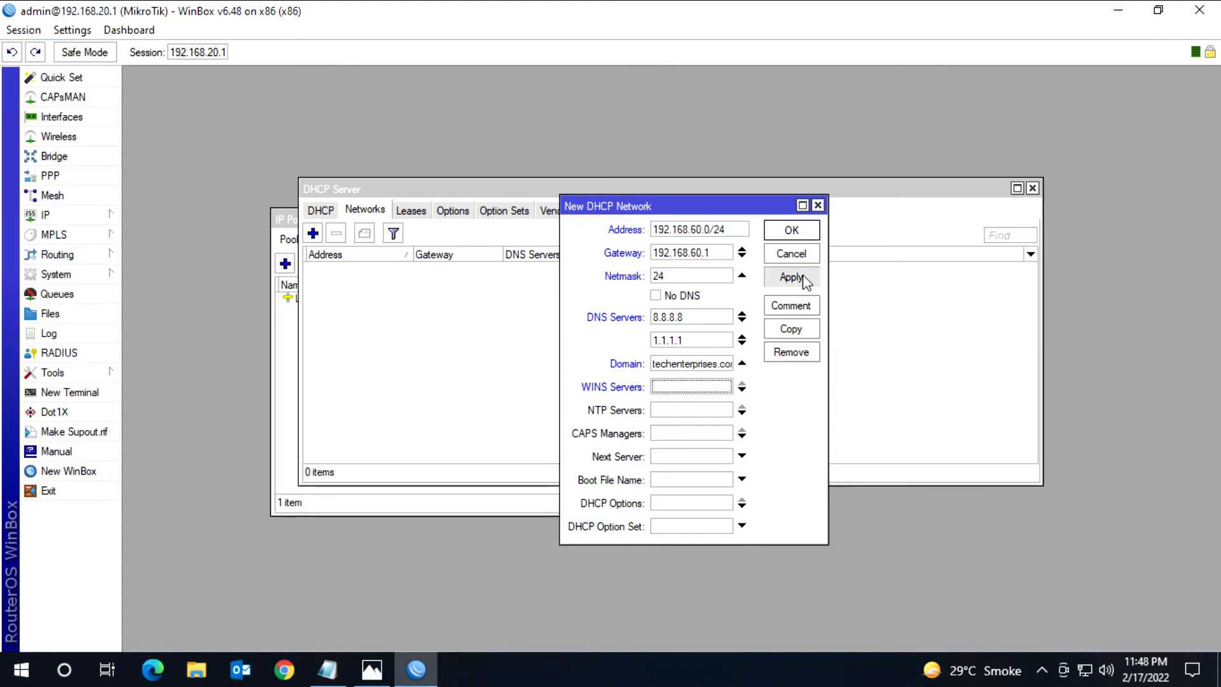
click(794, 230)
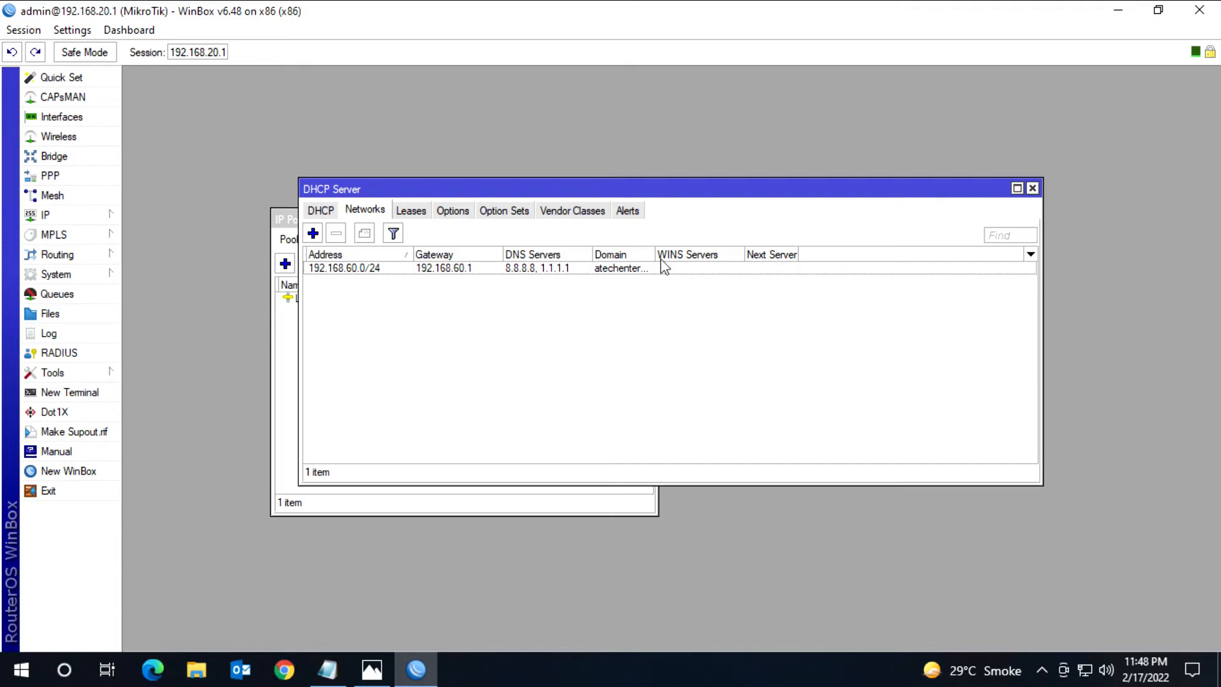
drag(655, 255, 709, 255)
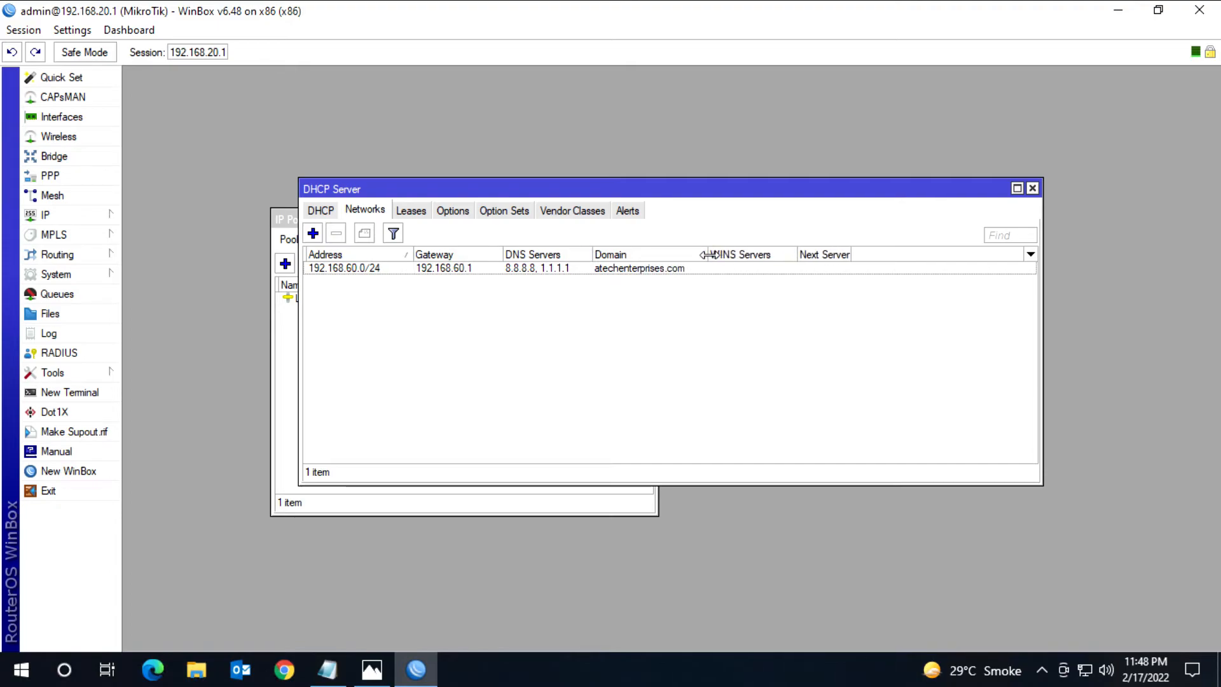
Step: Examine the DHCP leases with the window and columns enlarged, consulting the Photos network diagram for the LAN2 clients
click(408, 213)
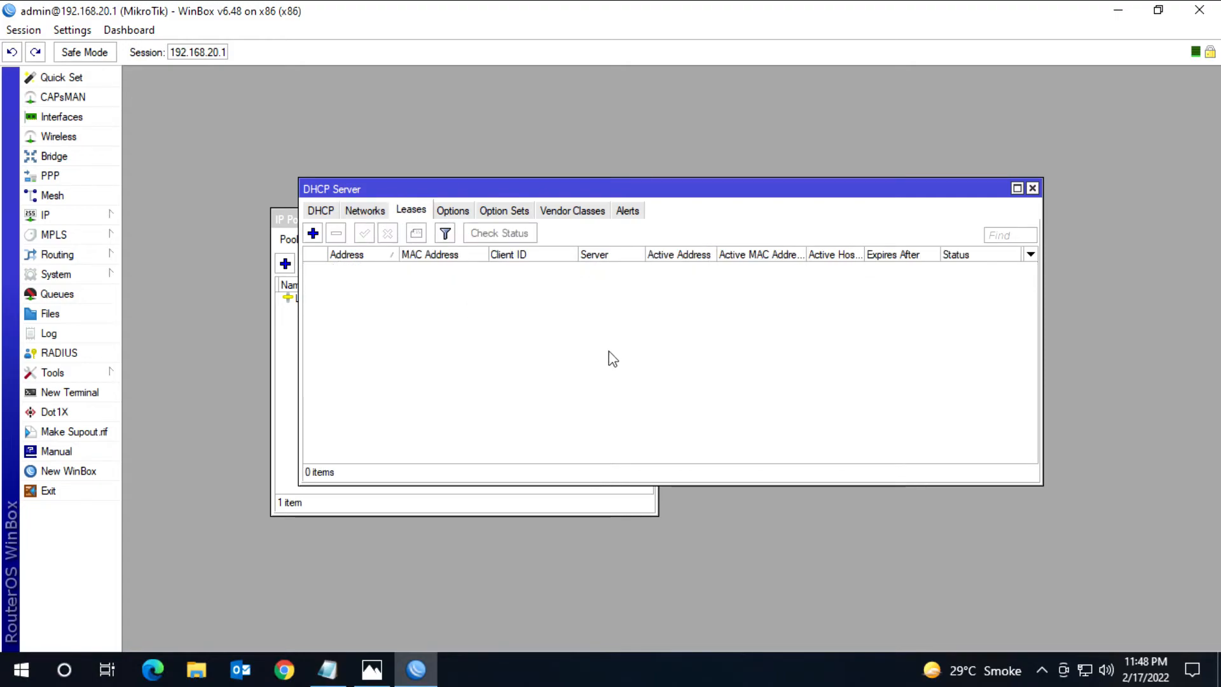
drag(580, 189, 470, 141)
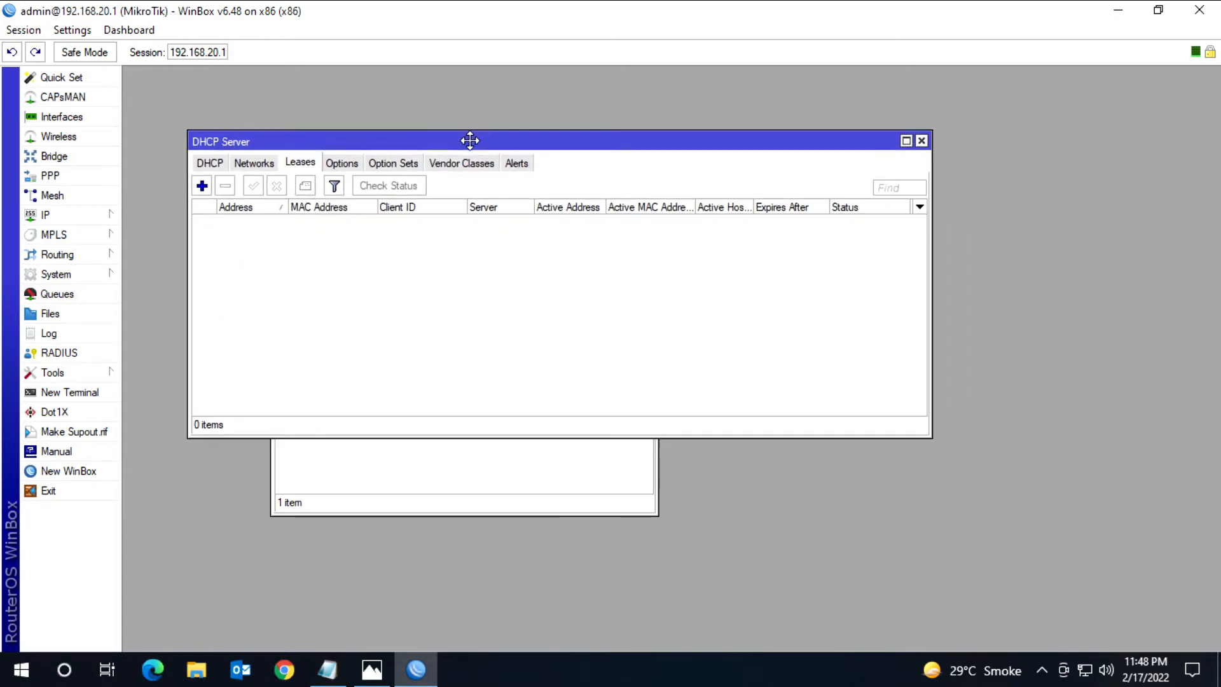
drag(925, 437, 1106, 614)
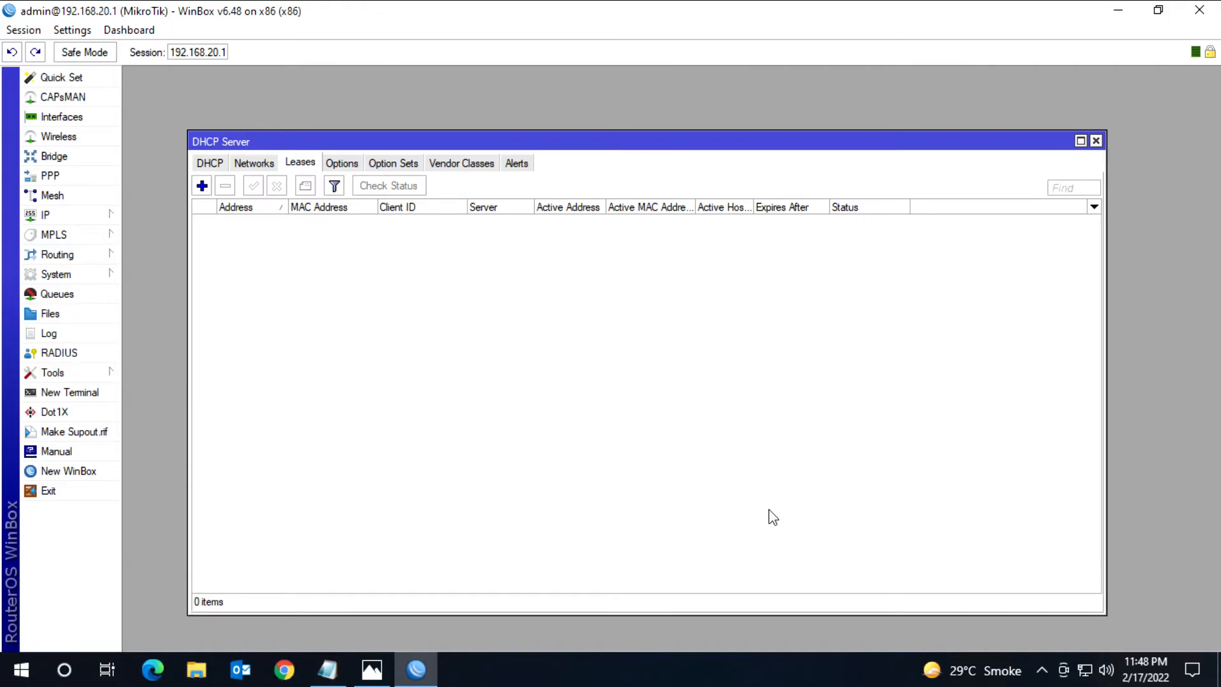
click(372, 669)
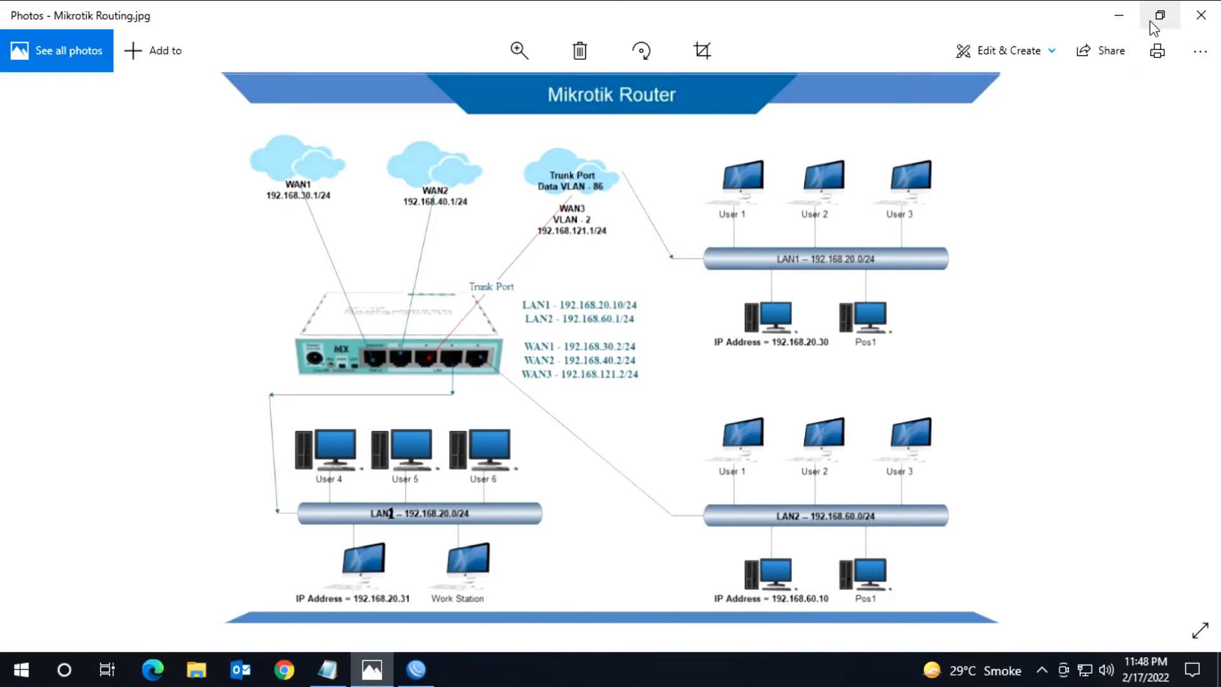
click(1115, 21)
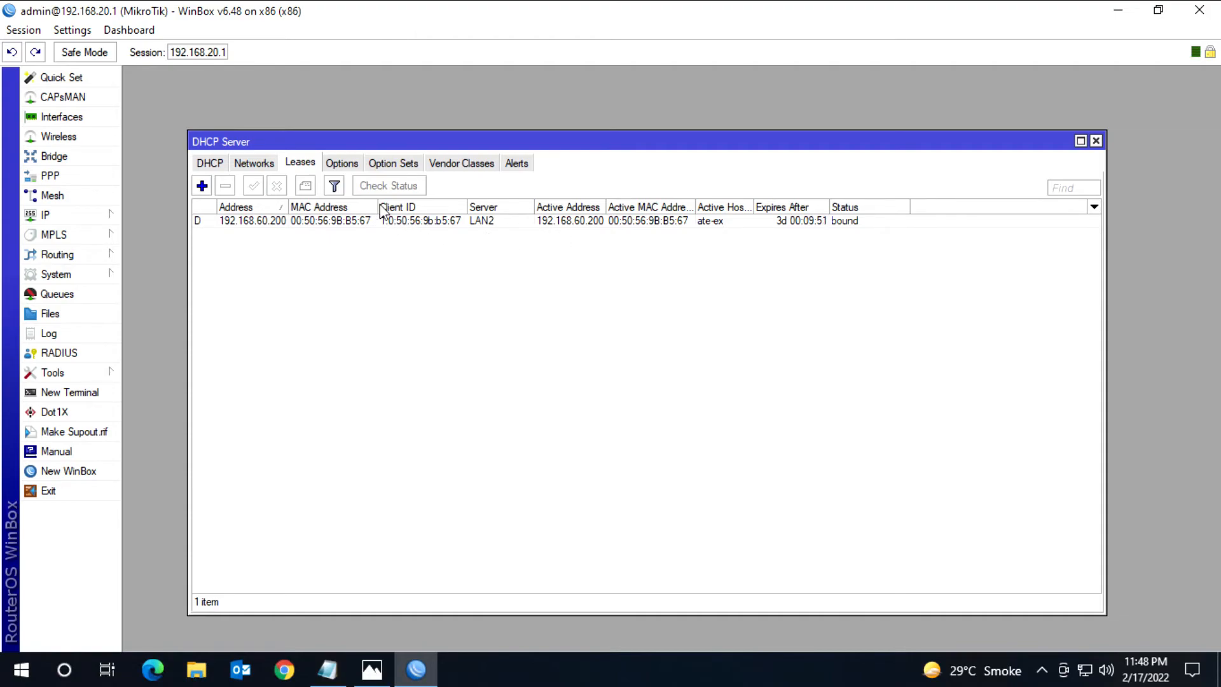
drag(375, 204, 406, 204)
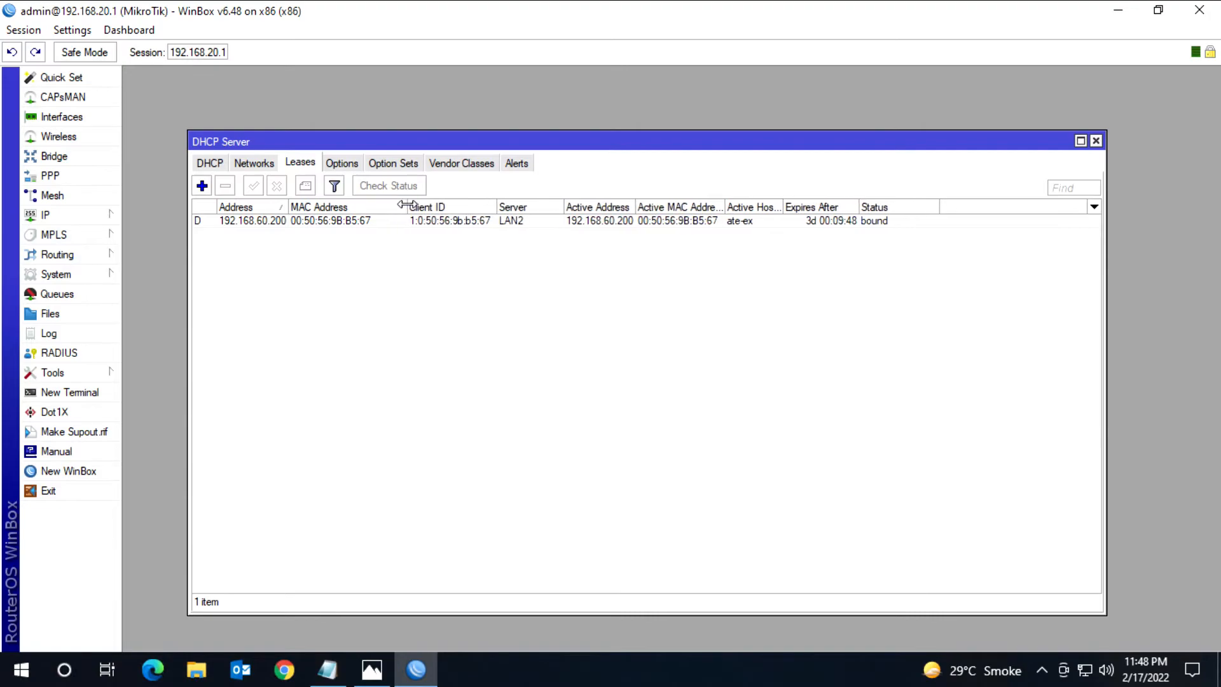
drag(290, 206, 312, 205)
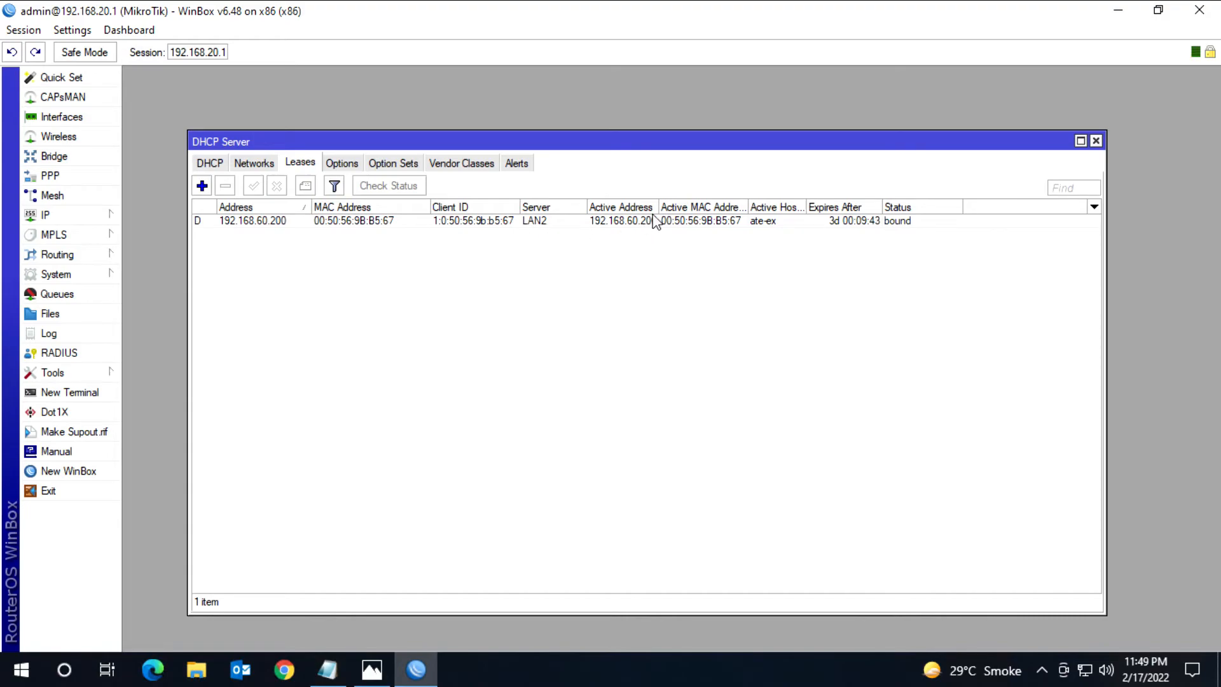
drag(659, 207, 679, 207)
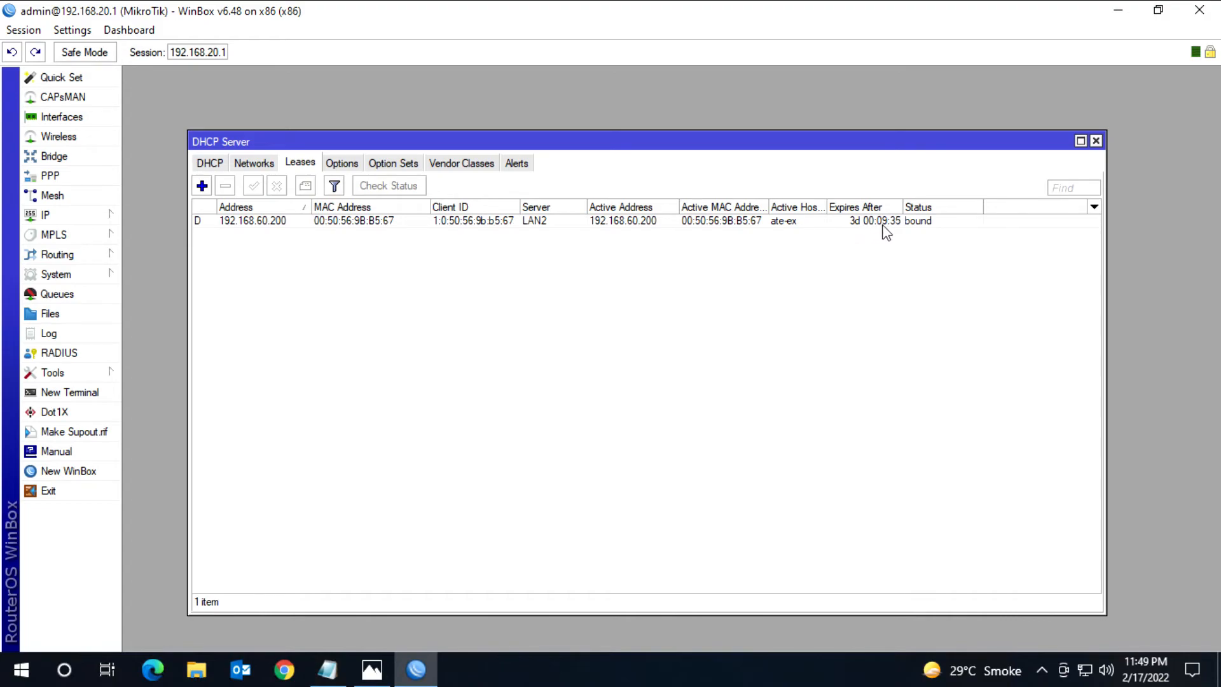
Step: Make the 192.168.60.200 lease static, review its active details, and close the DHCP Server and IP Pool windows
double_click(287, 222)
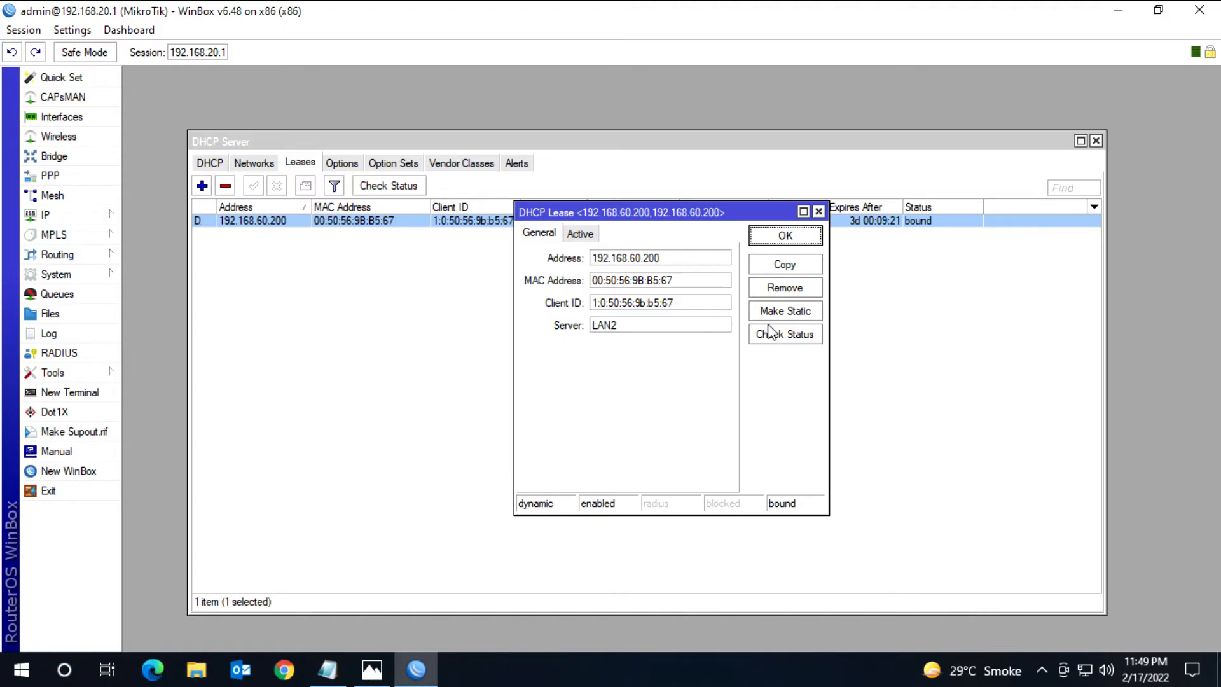
click(782, 313)
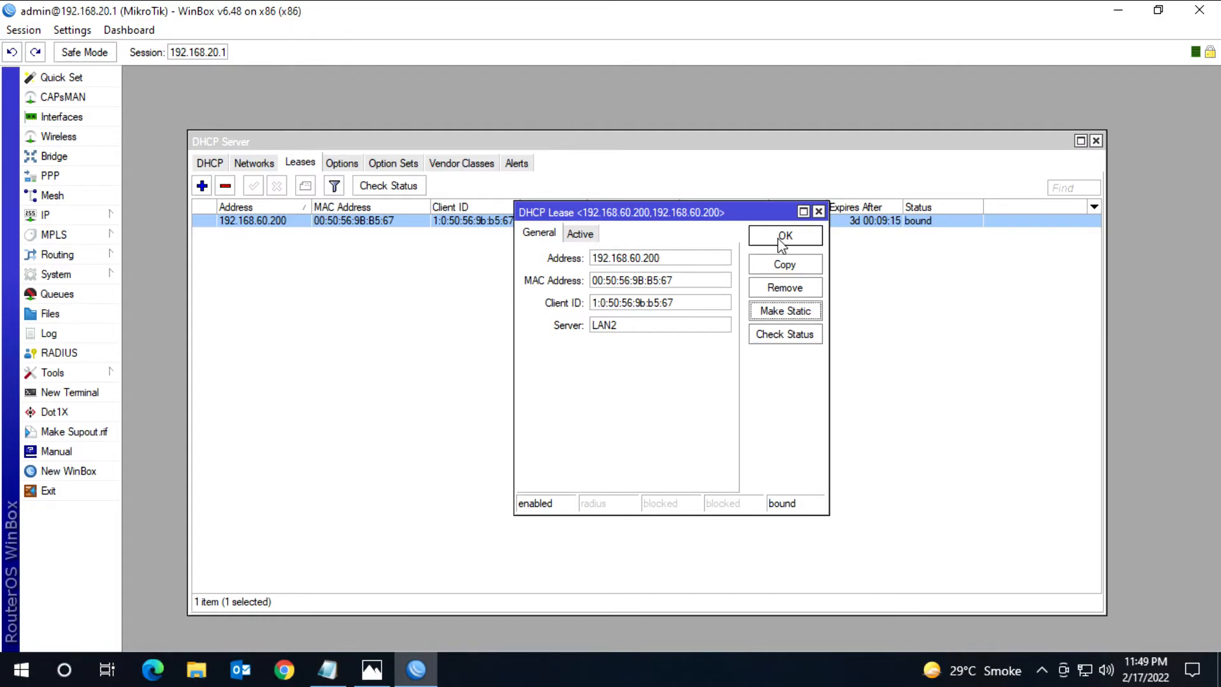
click(579, 241)
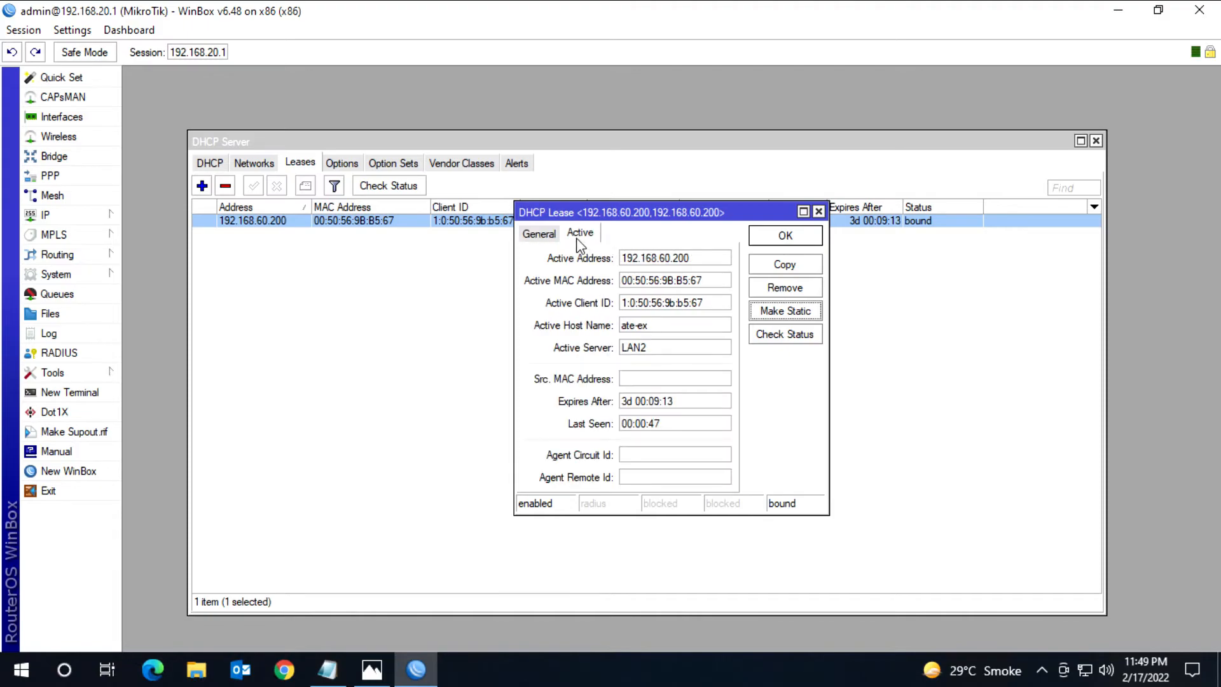
click(787, 238)
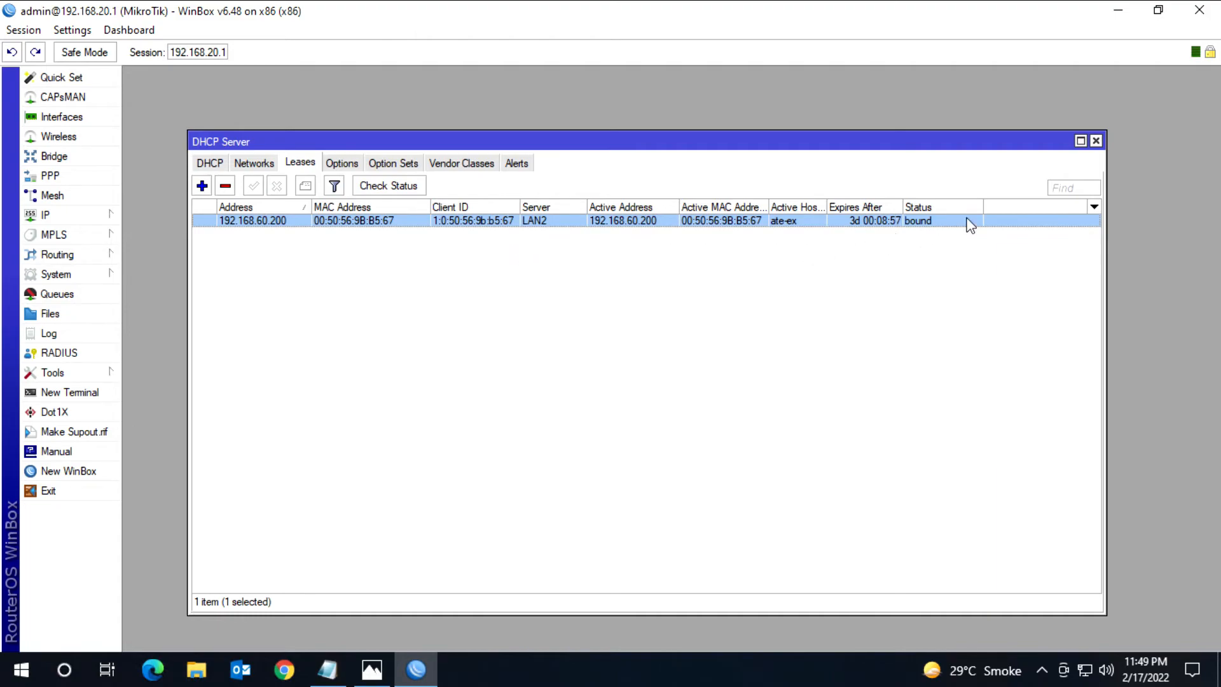
click(1096, 141)
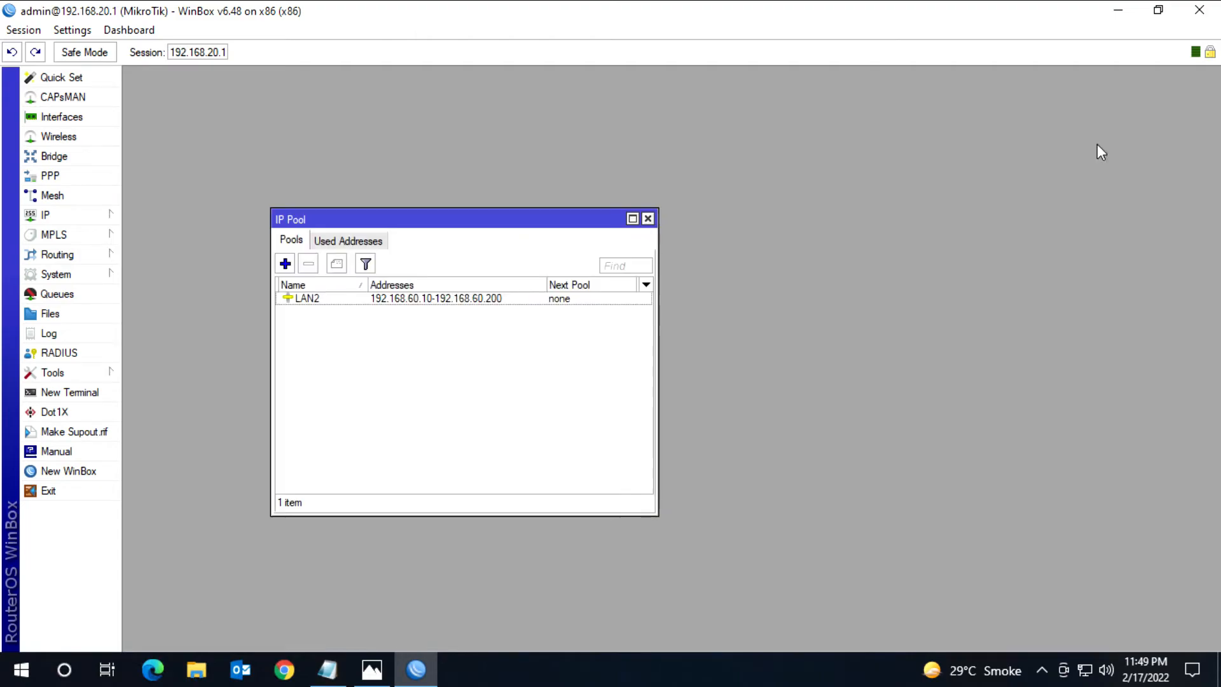
click(648, 219)
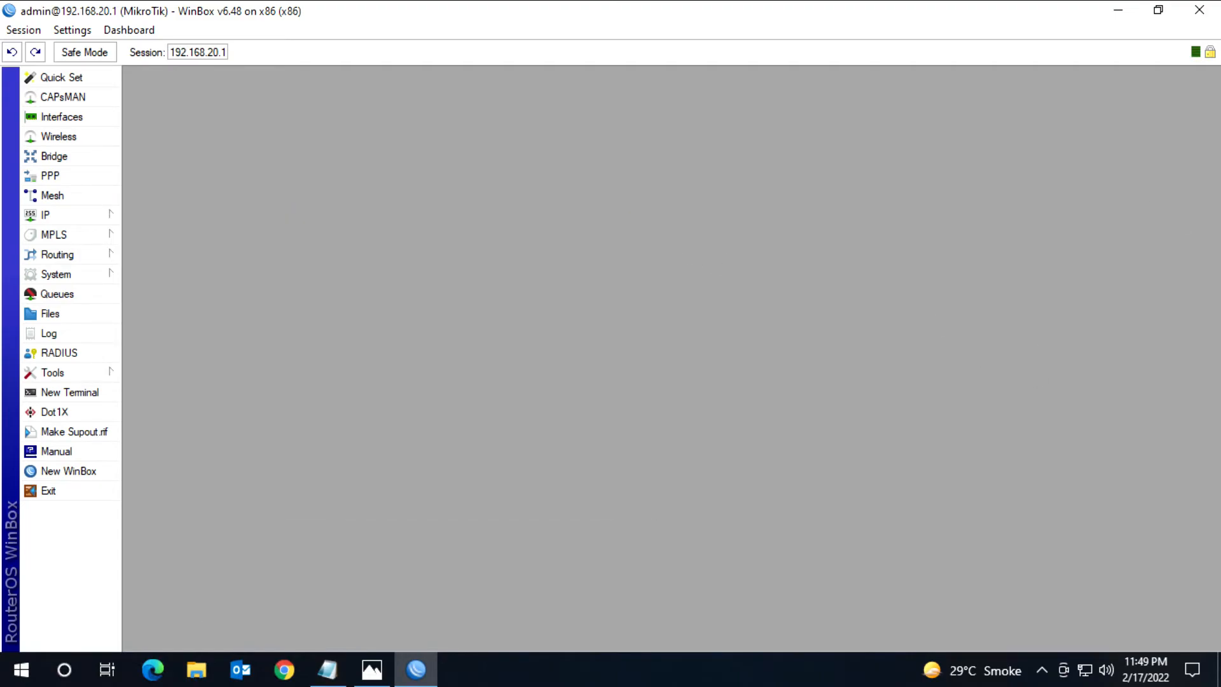
Step: Check the Photos network diagram, measure the internet speed on Fast.com in Chrome via a "speed test" search, and return to WinBox
click(381, 675)
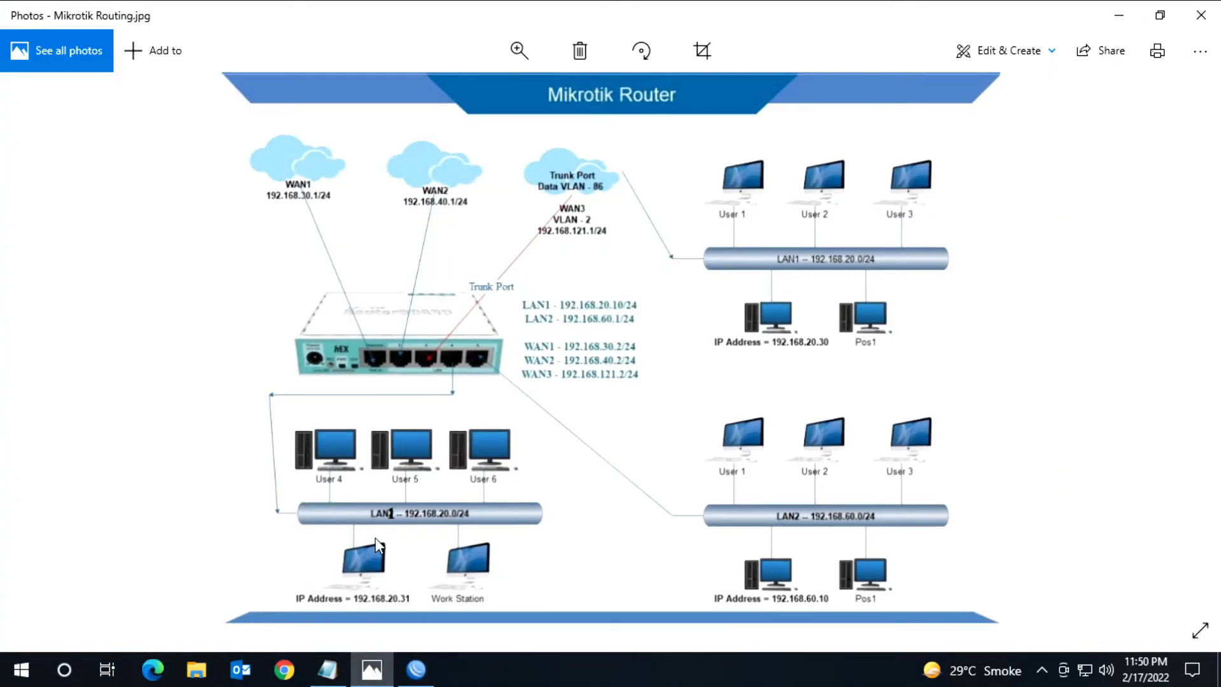
click(1119, 18)
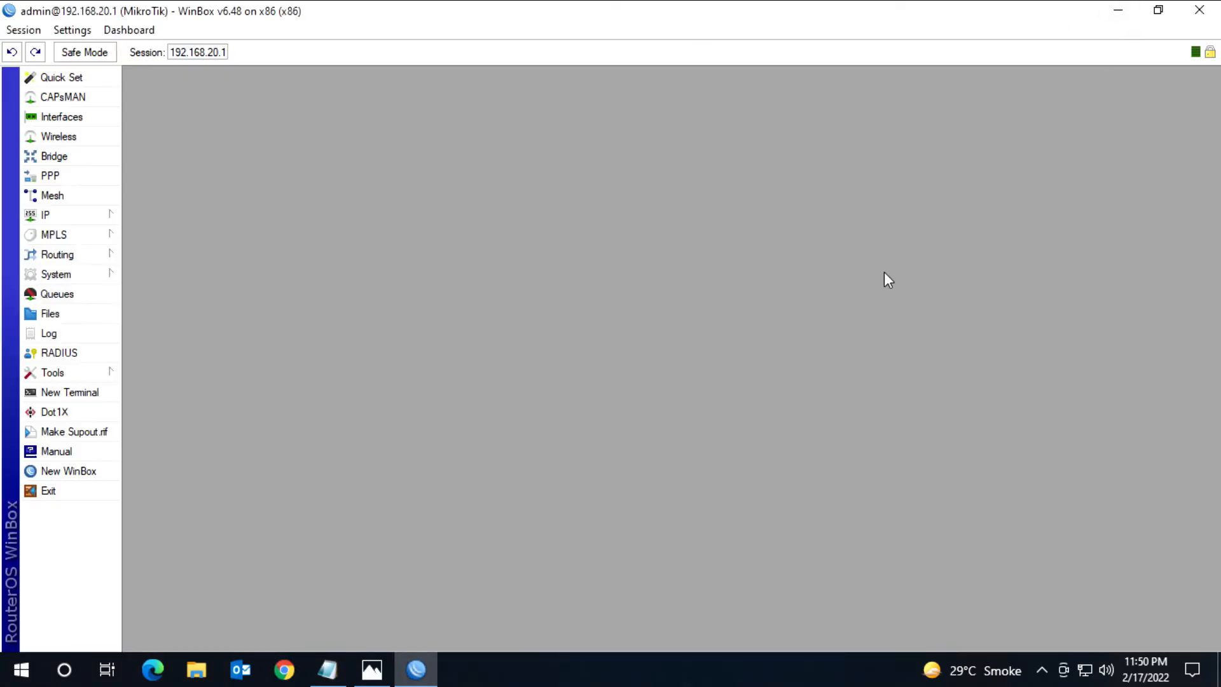
click(284, 669)
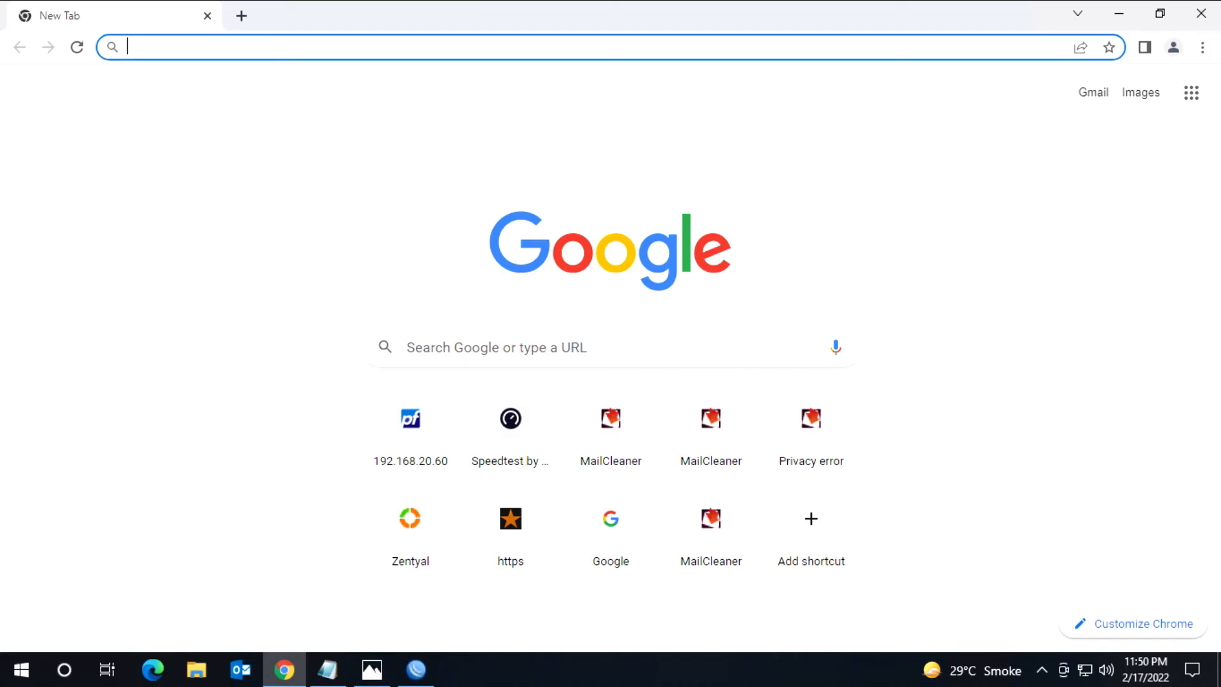
text(speed )
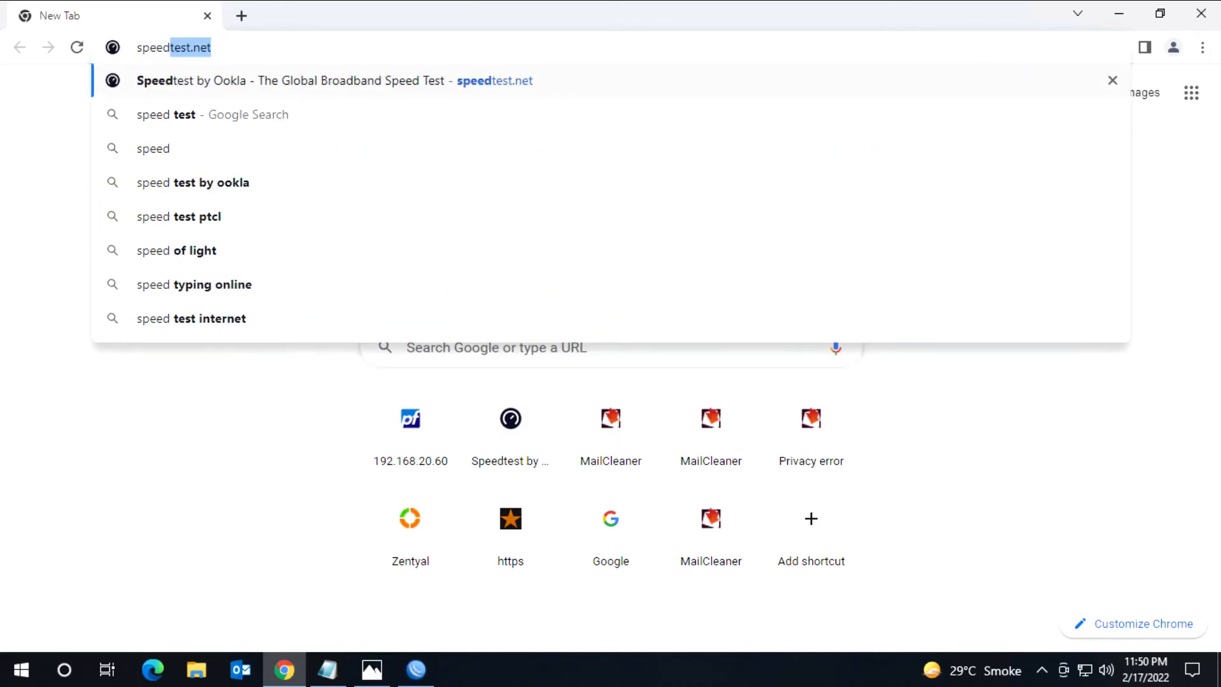
text(test)
key(Return)
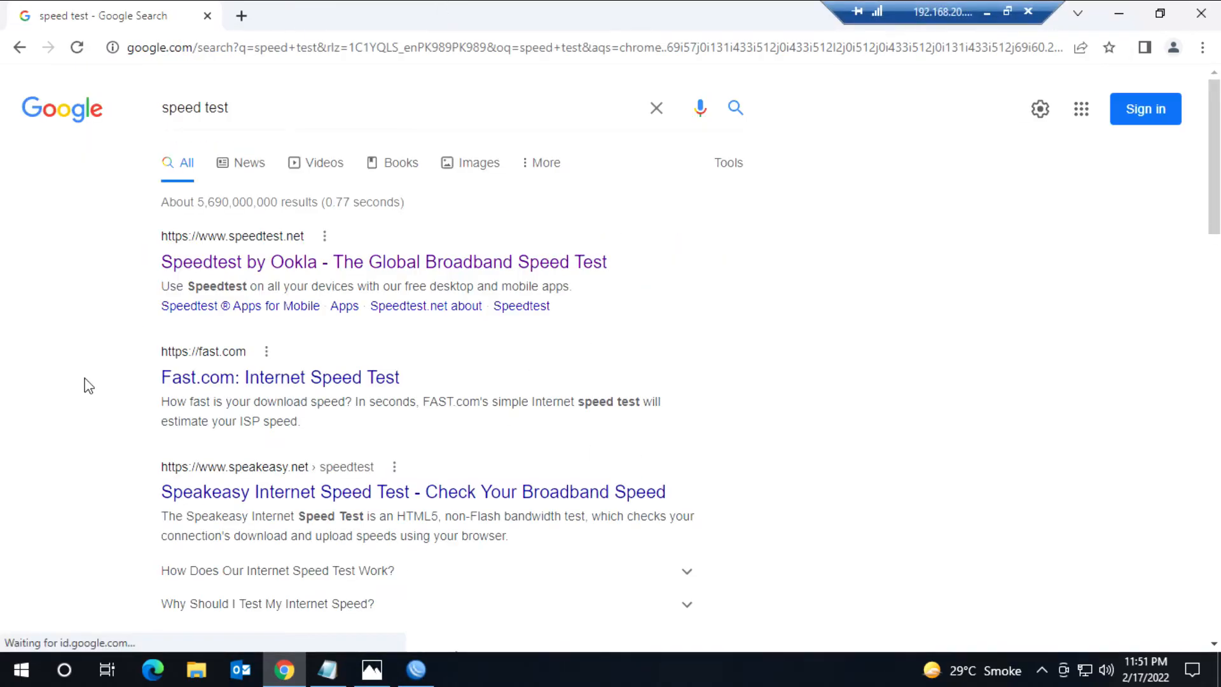
click(214, 382)
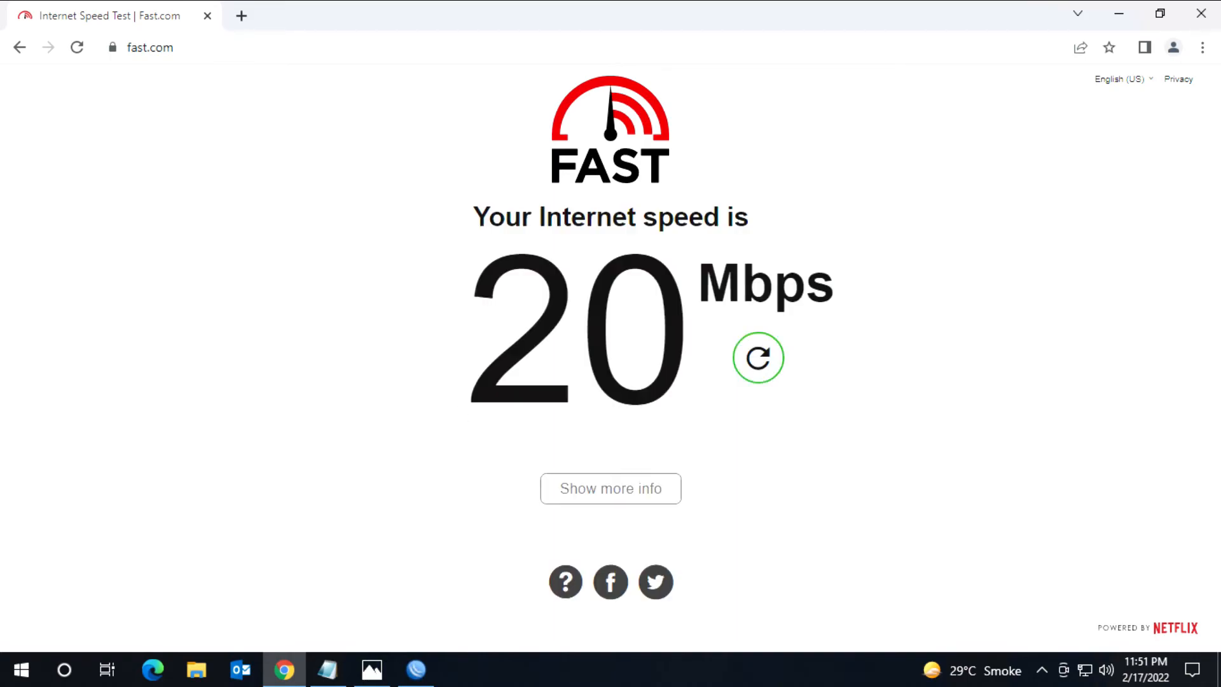
click(1118, 14)
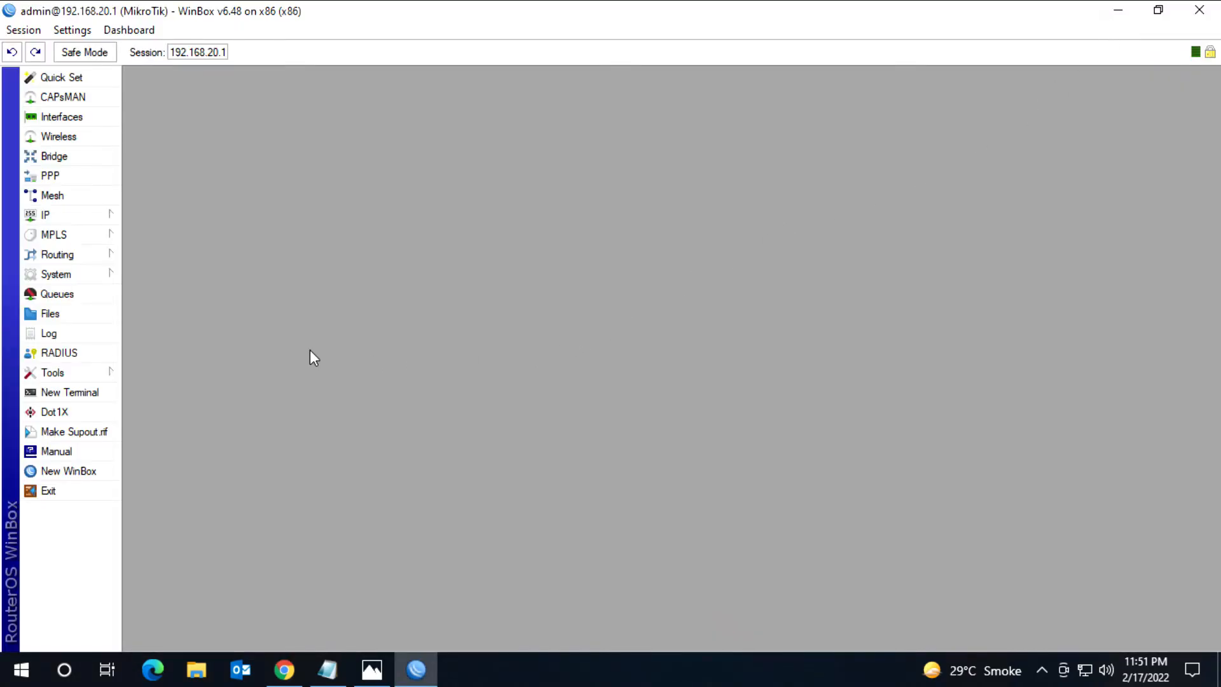
Step: Start a new simple queue named "client 20.30"
click(69, 298)
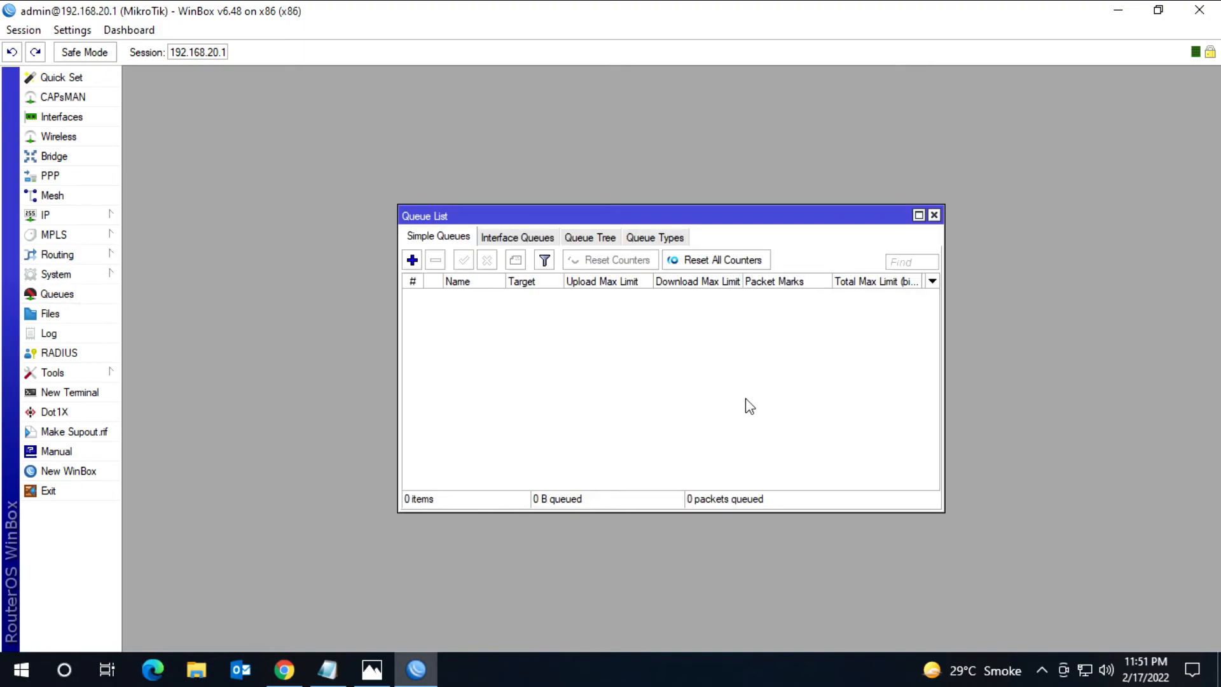
click(412, 260)
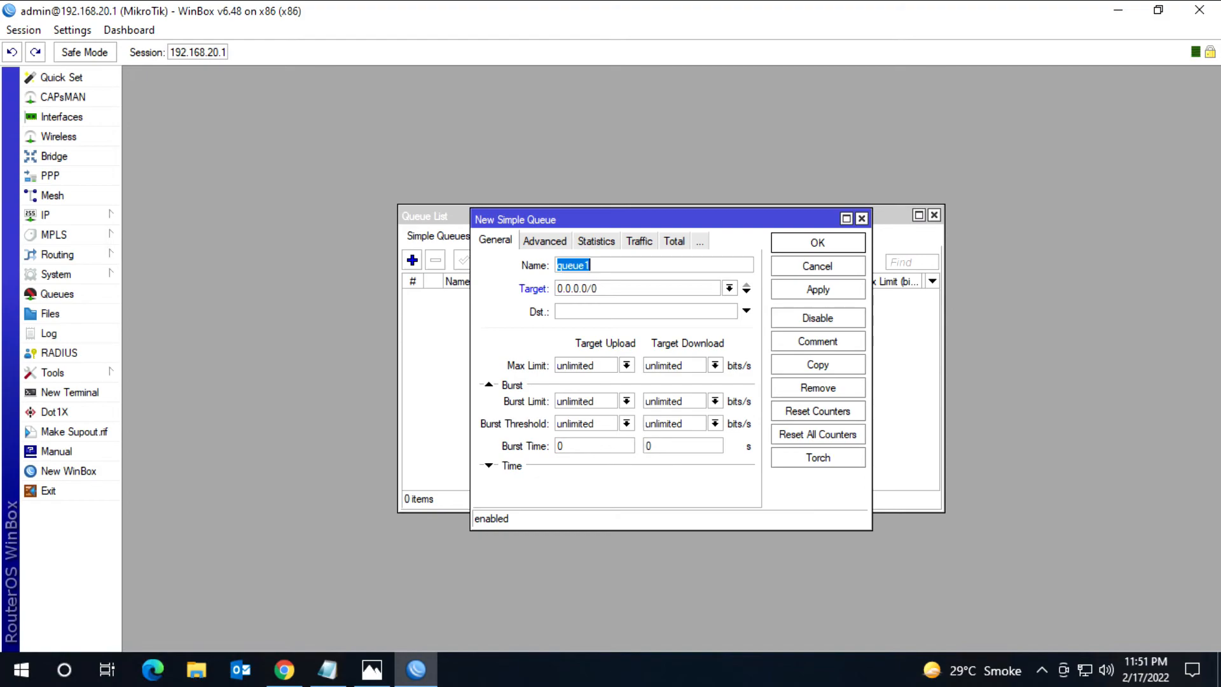
text(client 20.30)
key(Tab)
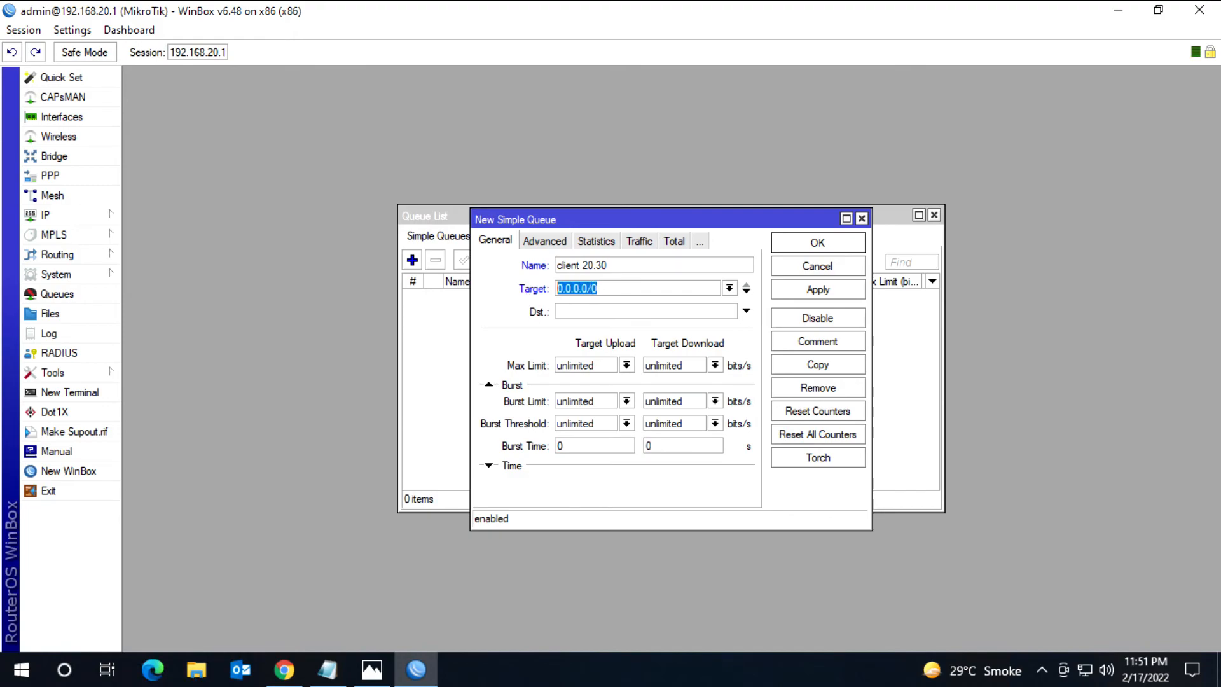
Step: Set the simple queue's target to 192.168.20.31 and switch to the Photos network diagram to check the client's address
key(Right)
key(ctrl+a)
text(192.168.20.31)
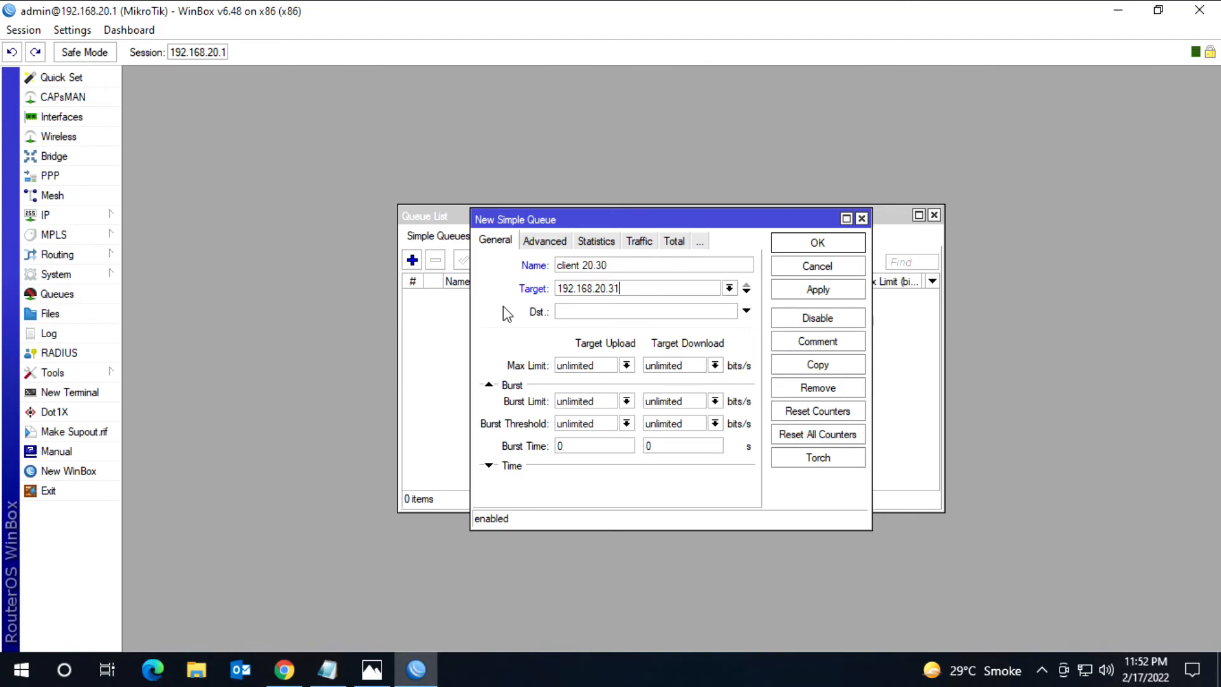
click(372, 669)
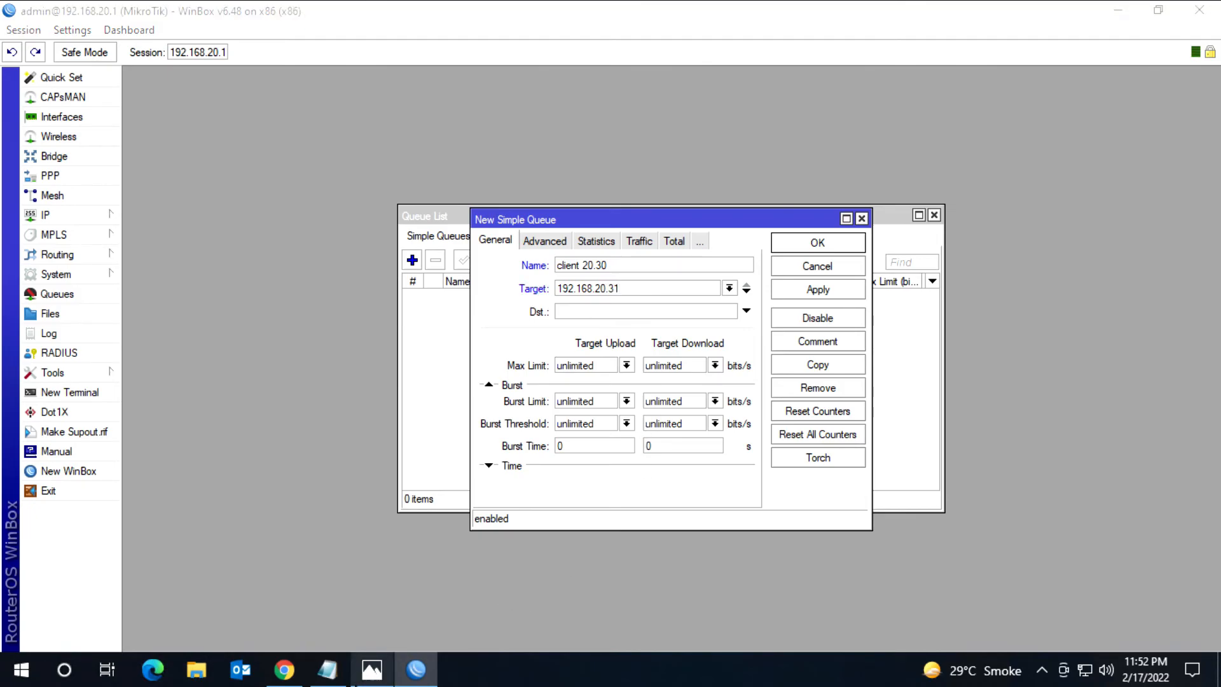
Step: Rename the new simple queue to "client 20.31", set its upload and download max limits to 3M, and save it
click(372, 669)
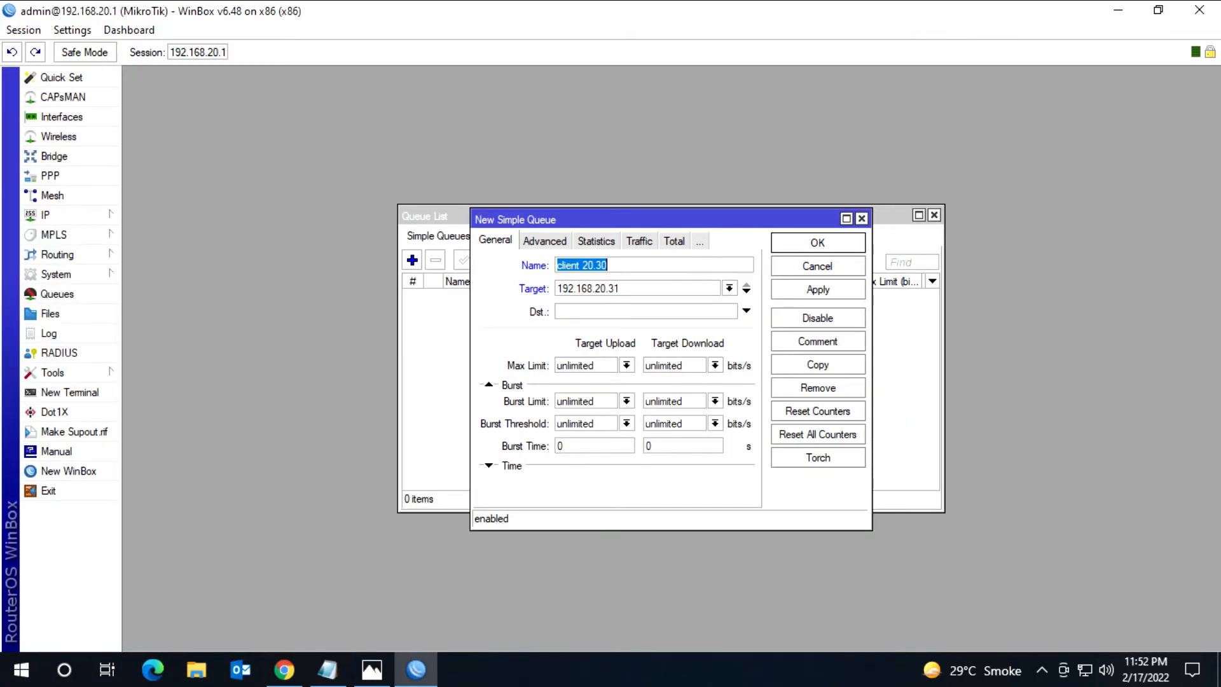
click(611, 265)
click(626, 365)
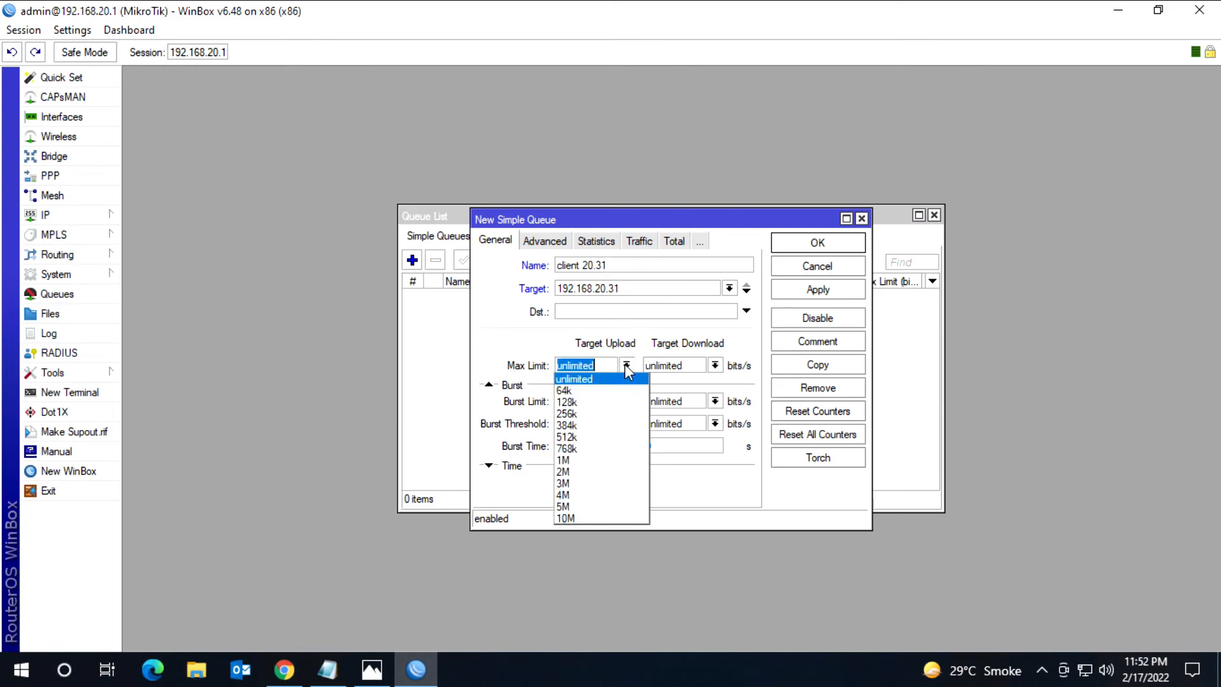
click(598, 484)
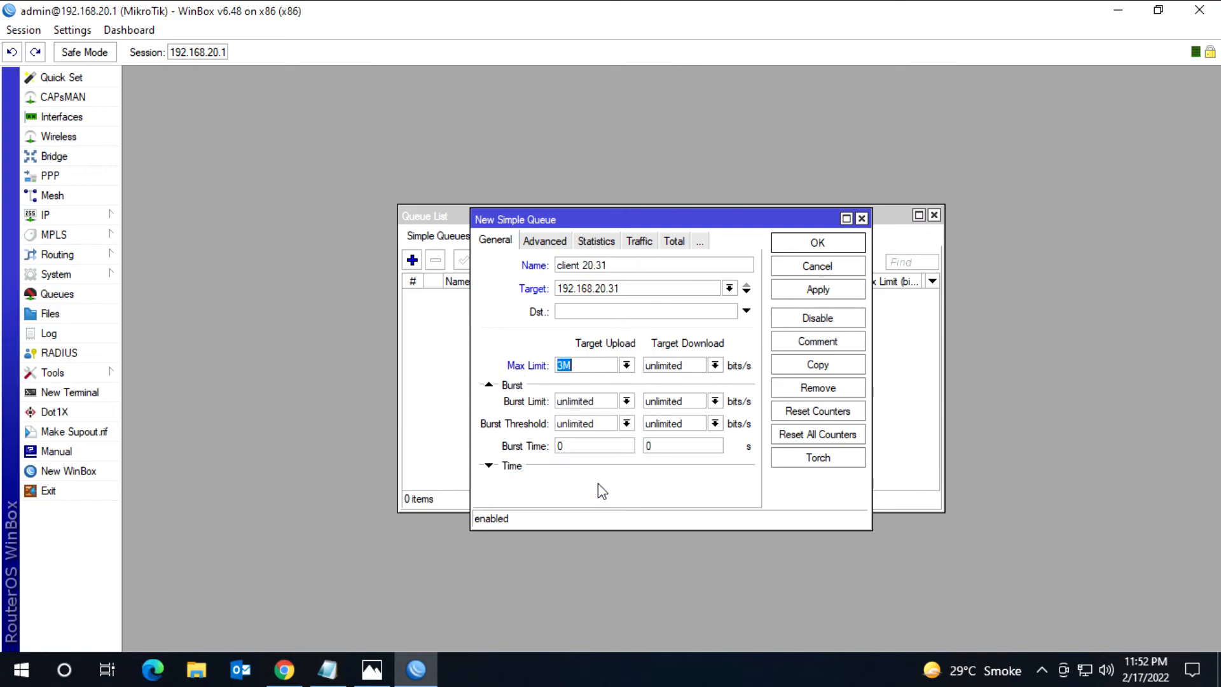
click(715, 365)
click(683, 484)
click(817, 289)
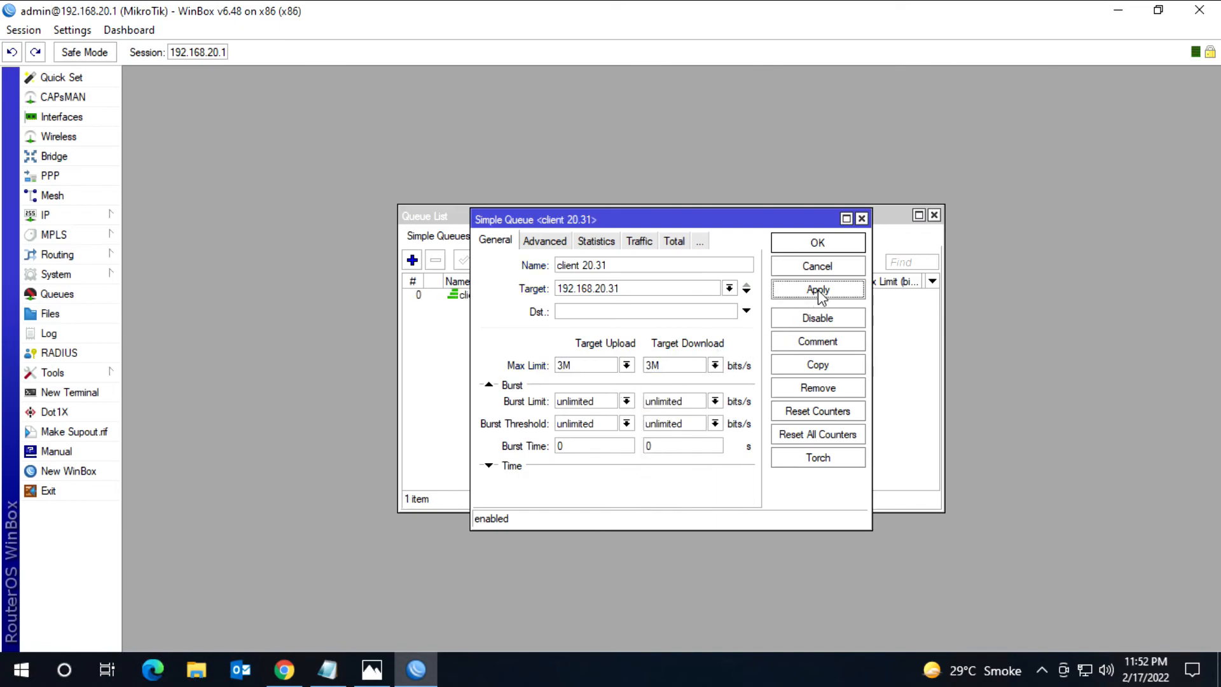
click(817, 243)
Step: Move the Queue List to the corner of the workspace and shrink the WinBox window to make room on the desktop
drag(722, 216, 445, 74)
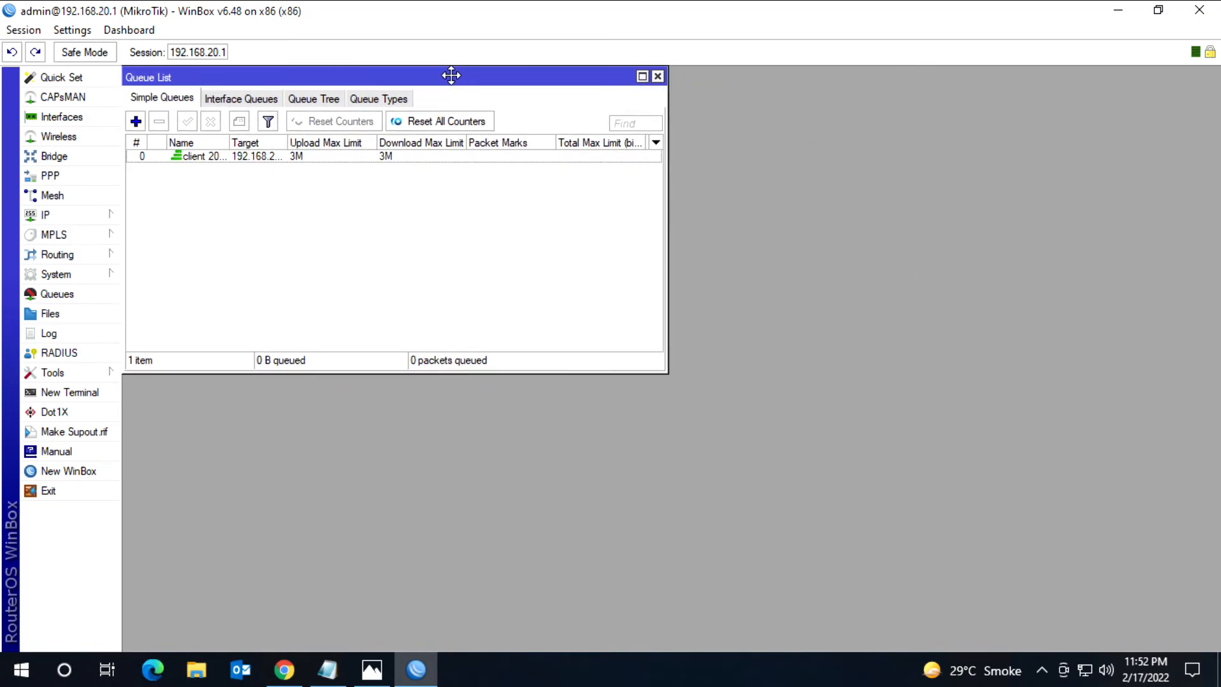
mouse_move(740, 5)
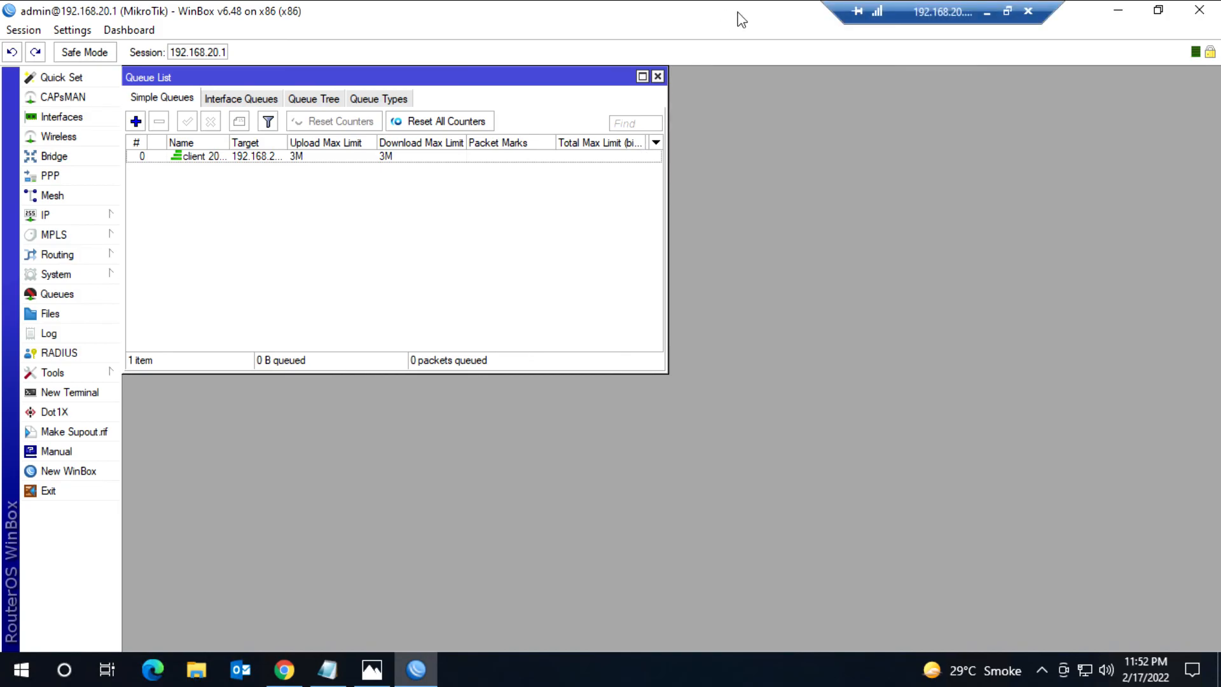
double_click(739, 19)
drag(634, 46, 418, 26)
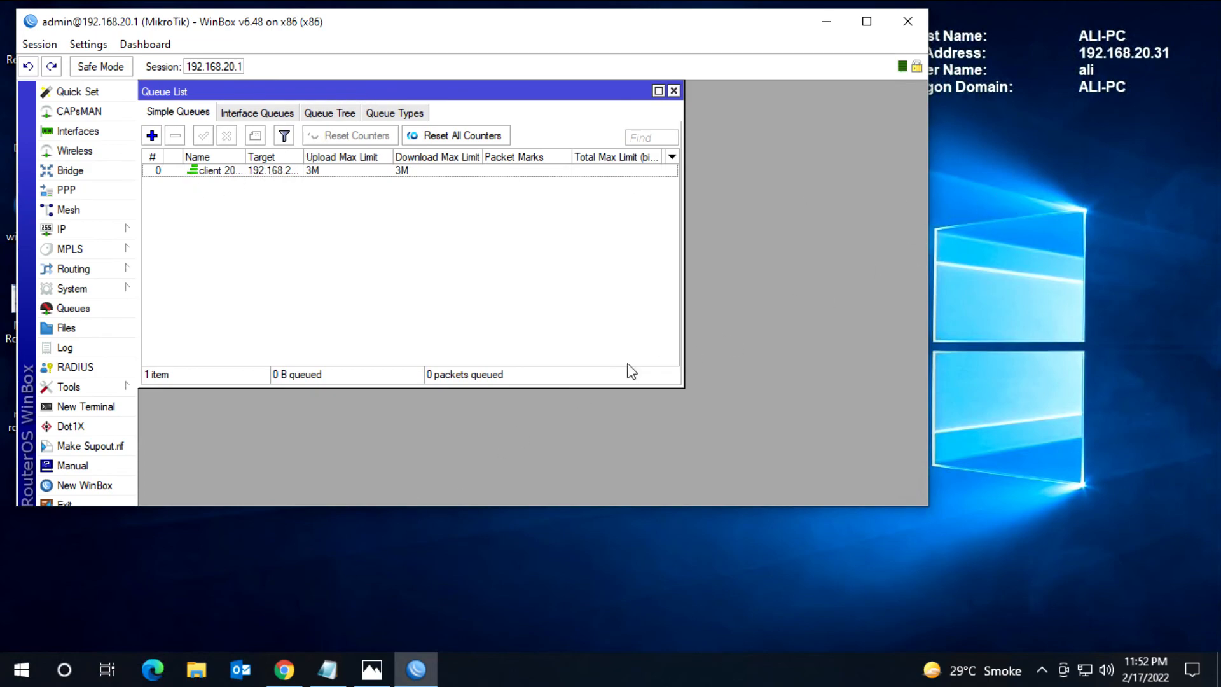
Step: Switch to Chrome, place its restored window beside the Queue List, and rerun the Fast.com speed test
click(284, 668)
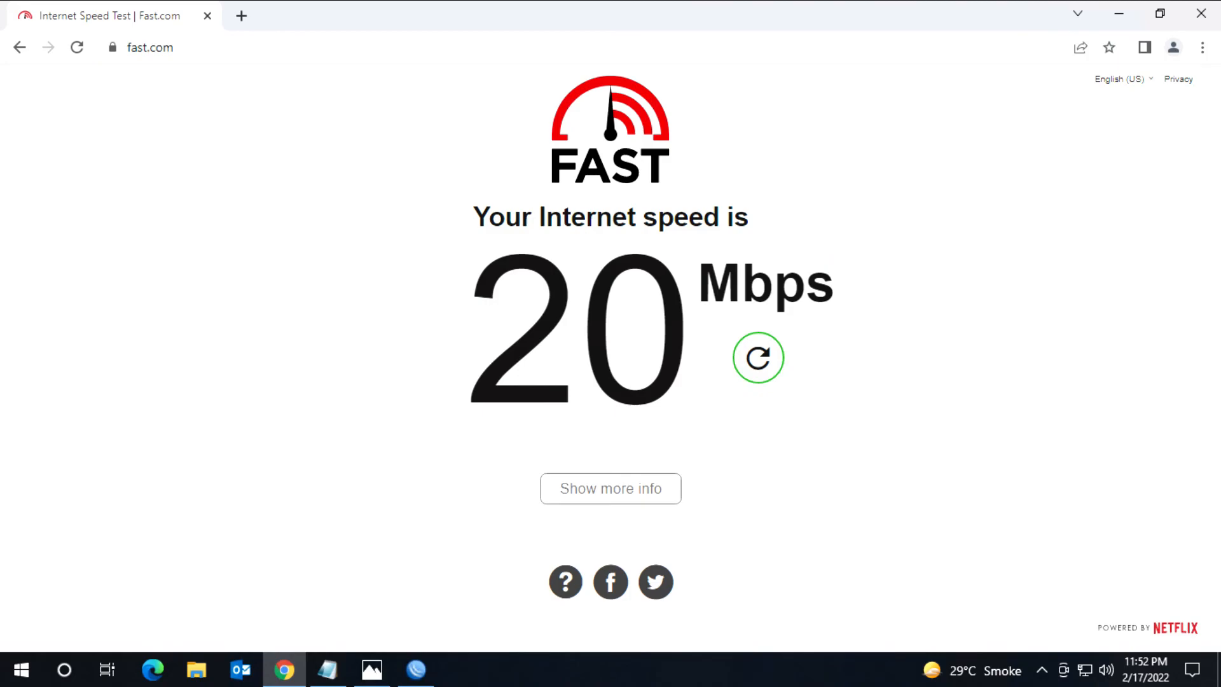
double_click(541, 26)
drag(283, 30, 666, 82)
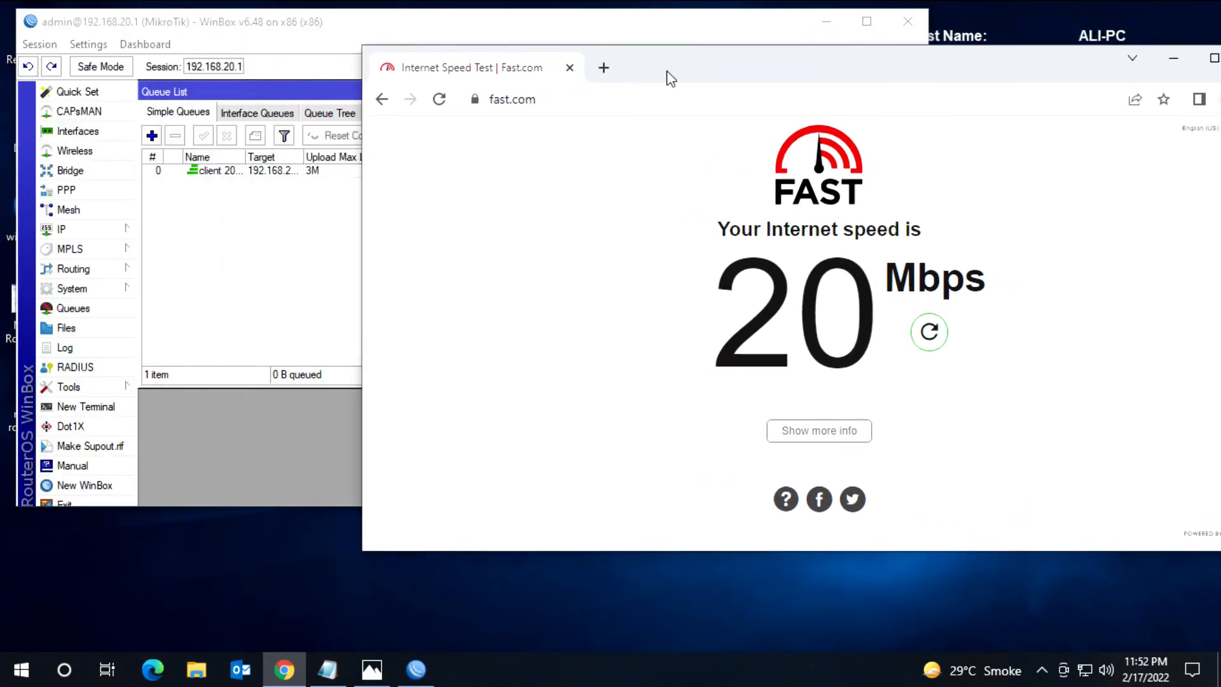
click(930, 335)
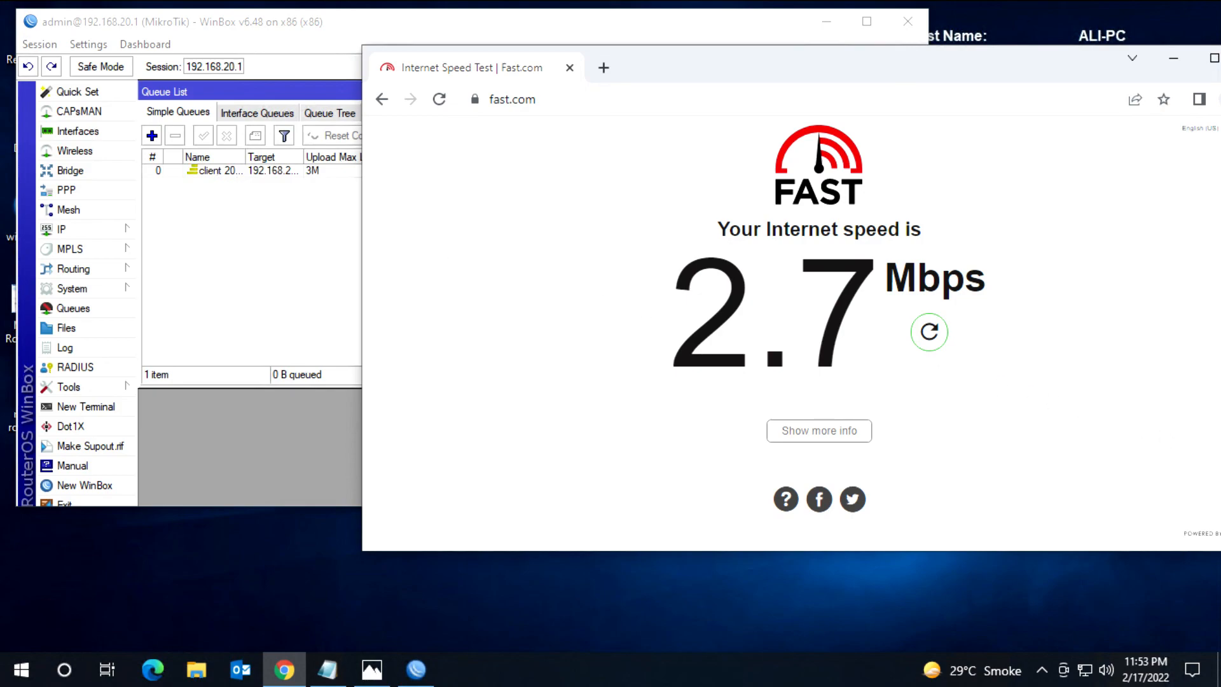
Step: Leave the Fast.com browser window, return to WinBox, and close the Queue List
double_click(1029, 70)
click(1101, 70)
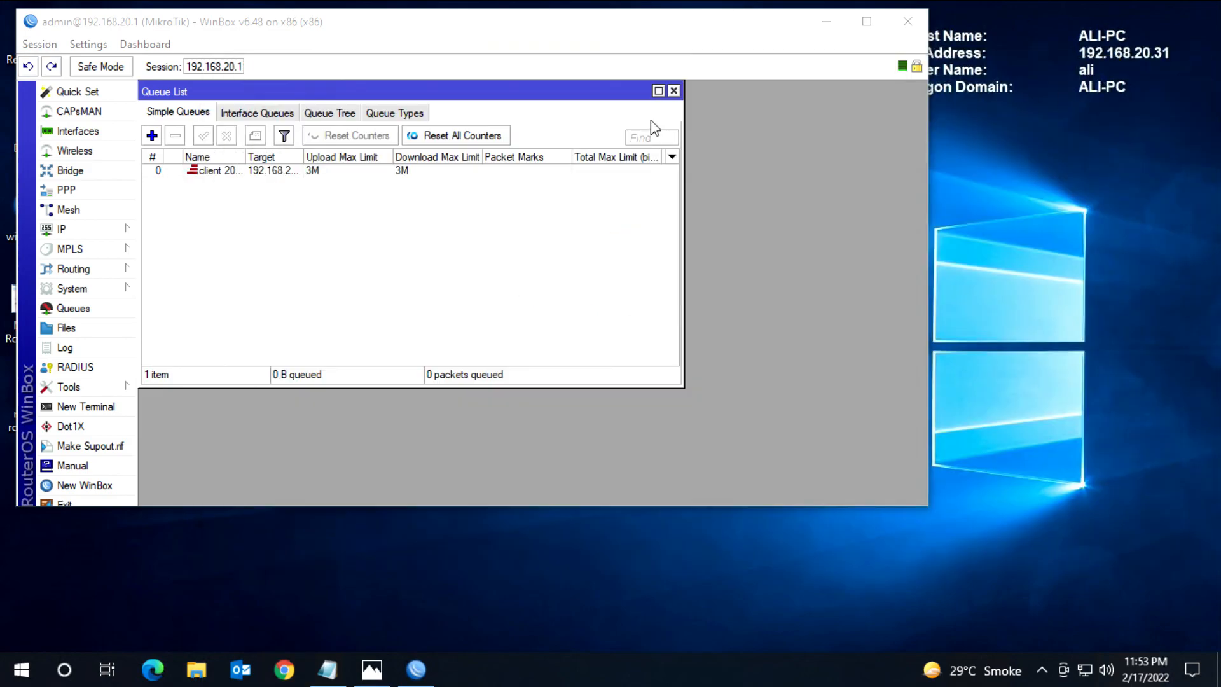
click(674, 90)
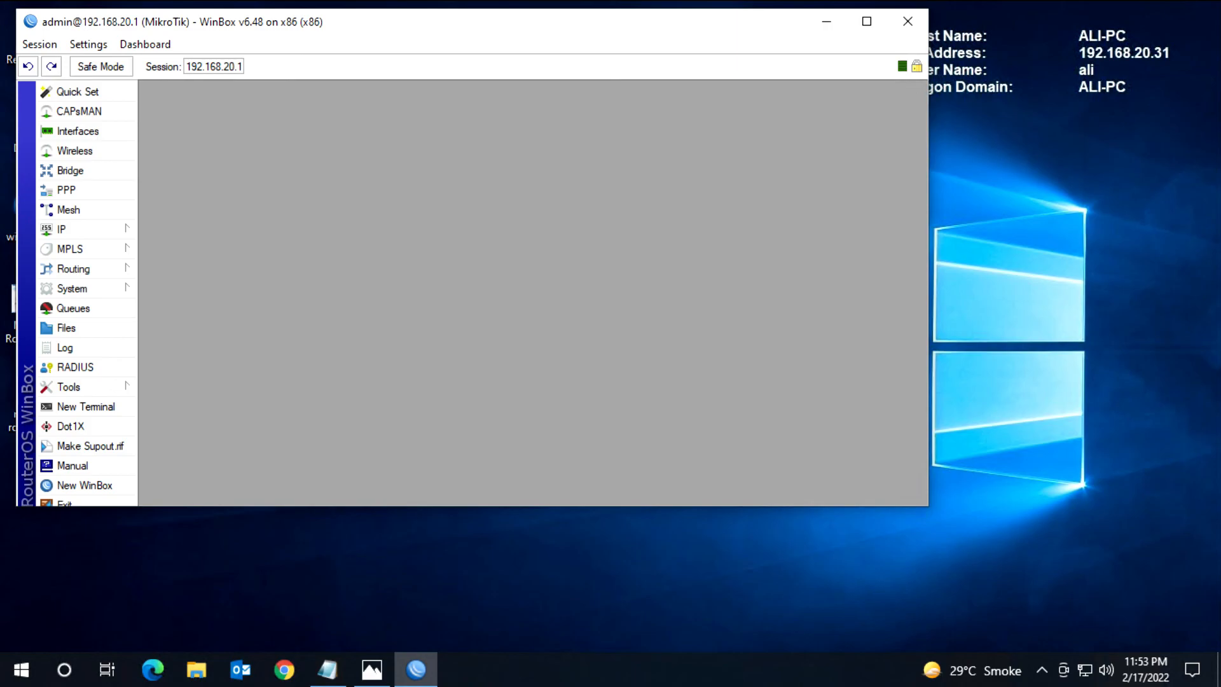